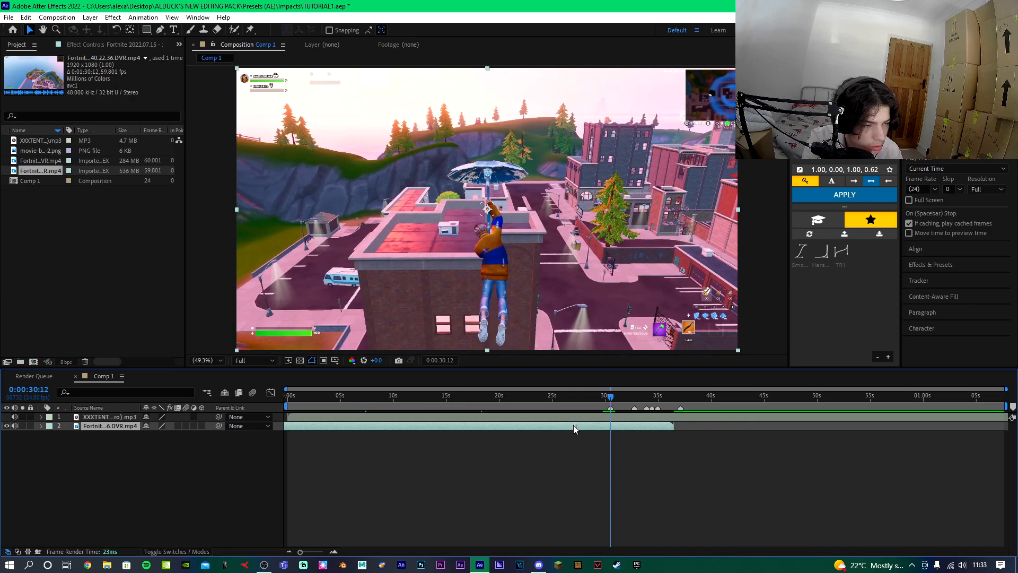
# Split the gameplay clip at 0:00:30:12 and delete the portion before the cut.
pyautogui.hotkey('ctrl', 'shift', 'd')
pyautogui.click(602, 435)
pyautogui.press('Delete')
pyautogui.scroll(4, 615, 438)
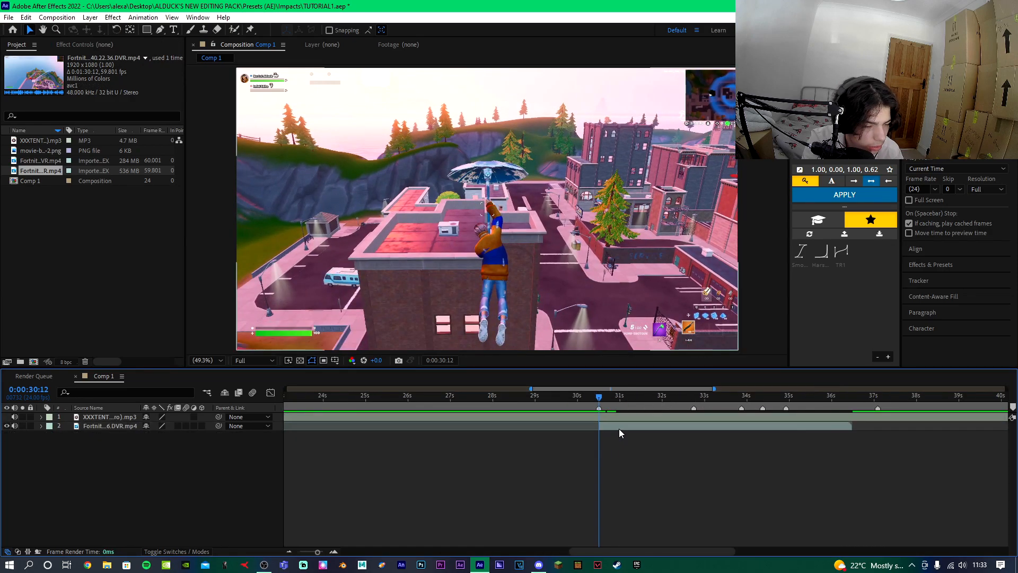
# Enable time remapping on the trimmed clip and add a Time Remap keyframe at 0:00:30:12.
pyautogui.click(619, 428)
pyautogui.hotkey('ctrl', 'alt', 't')
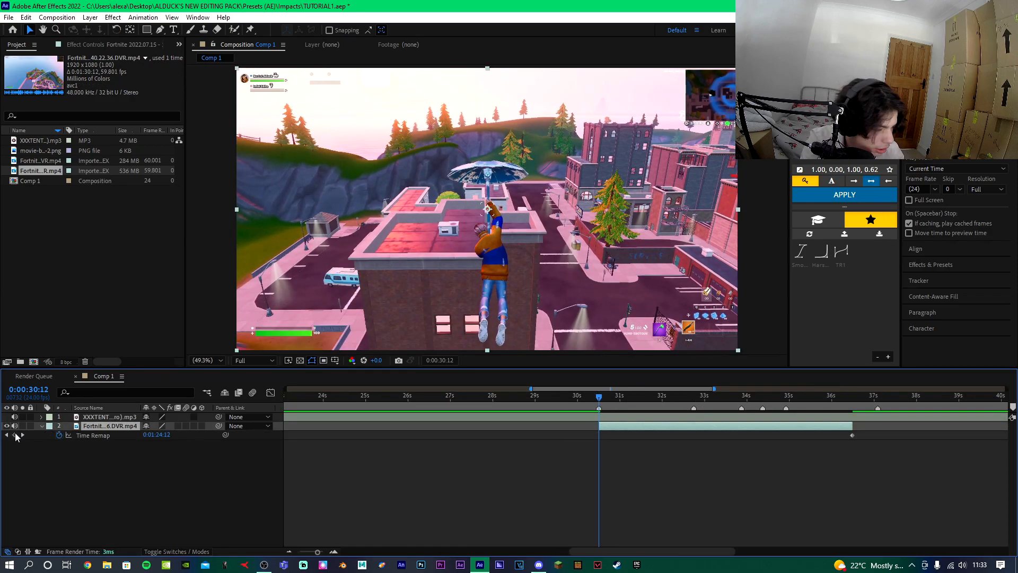
pyautogui.click(15, 435)
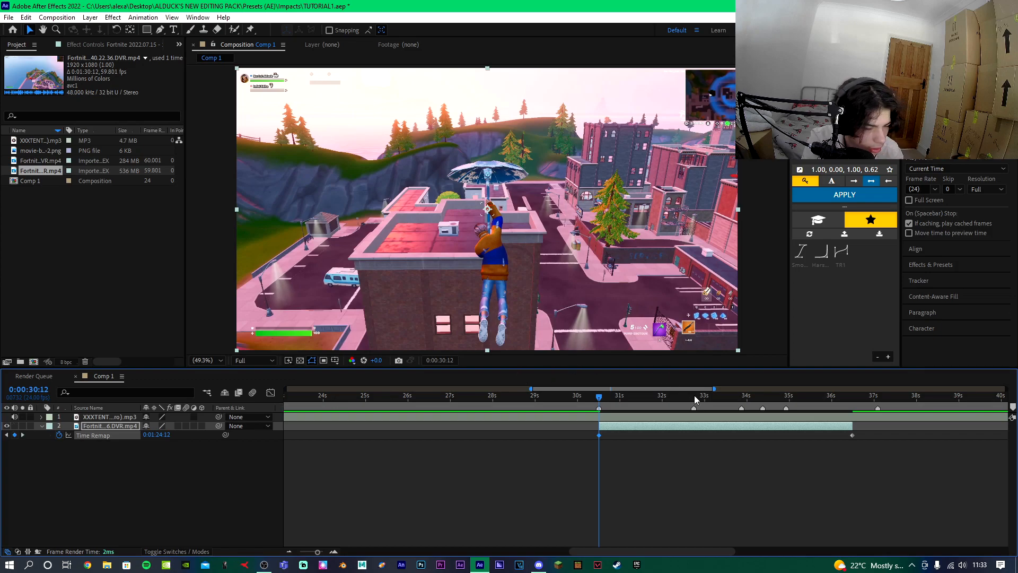
# Add a Time Remap keyframe at 0:00:32:18 set to 0:01:25:41 and preview the result.
pyautogui.click(695, 397)
pyautogui.moveTo(157, 435); pyautogui.dragTo(138, 436)
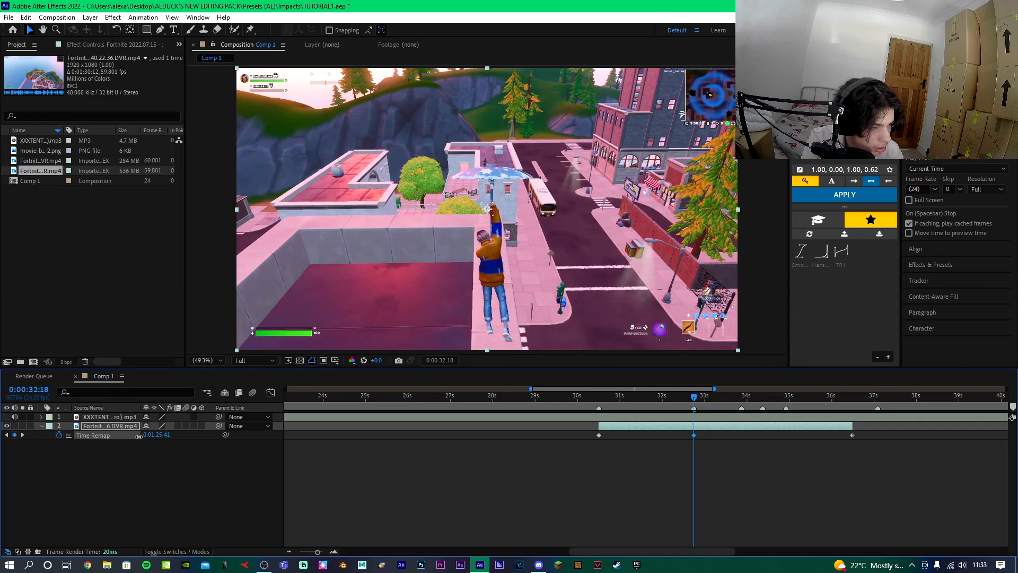
pyautogui.press('space')
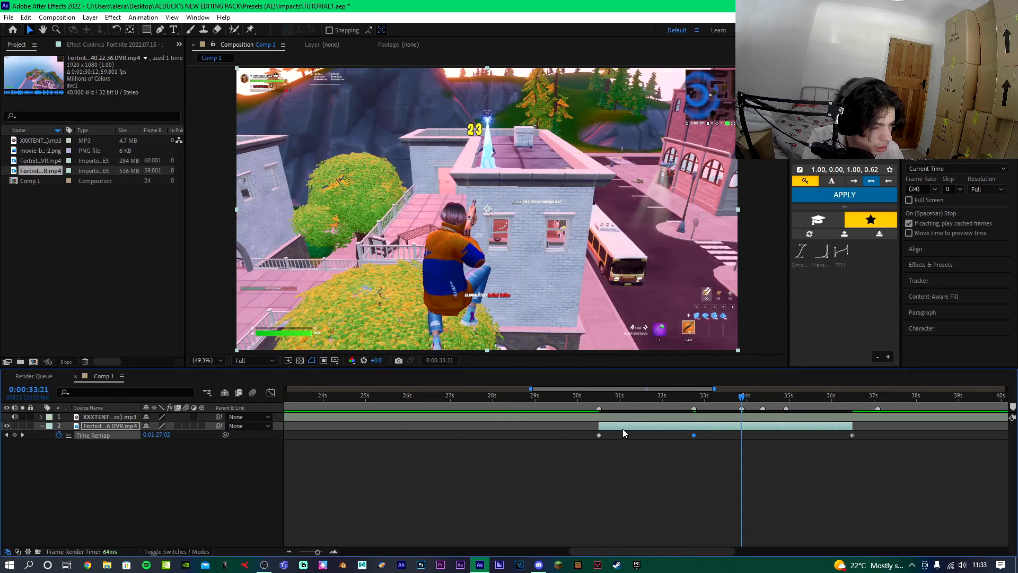
pyautogui.hotkey('ctrl', 'd')
pyautogui.click(601, 397)
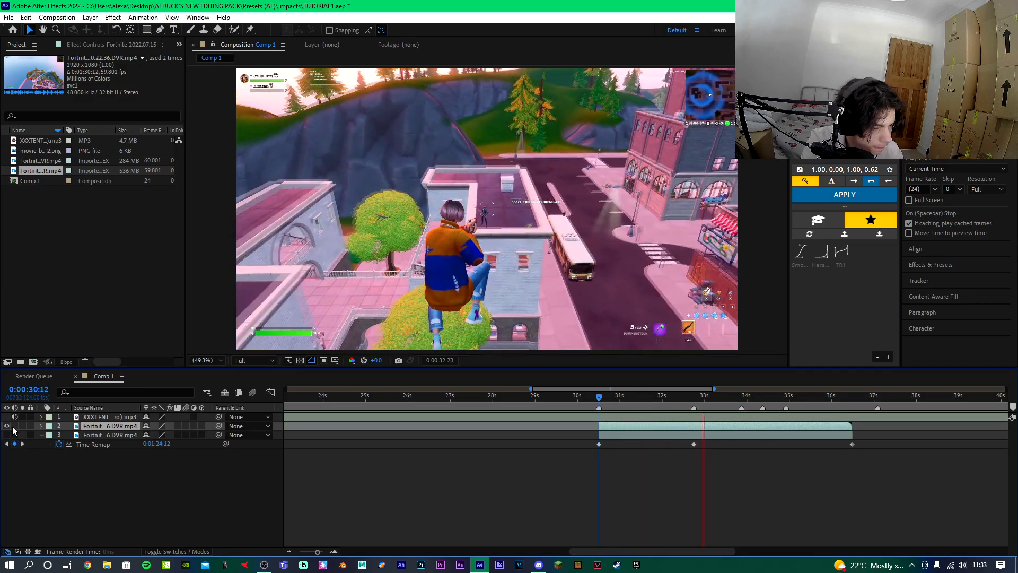
pyautogui.press('space')
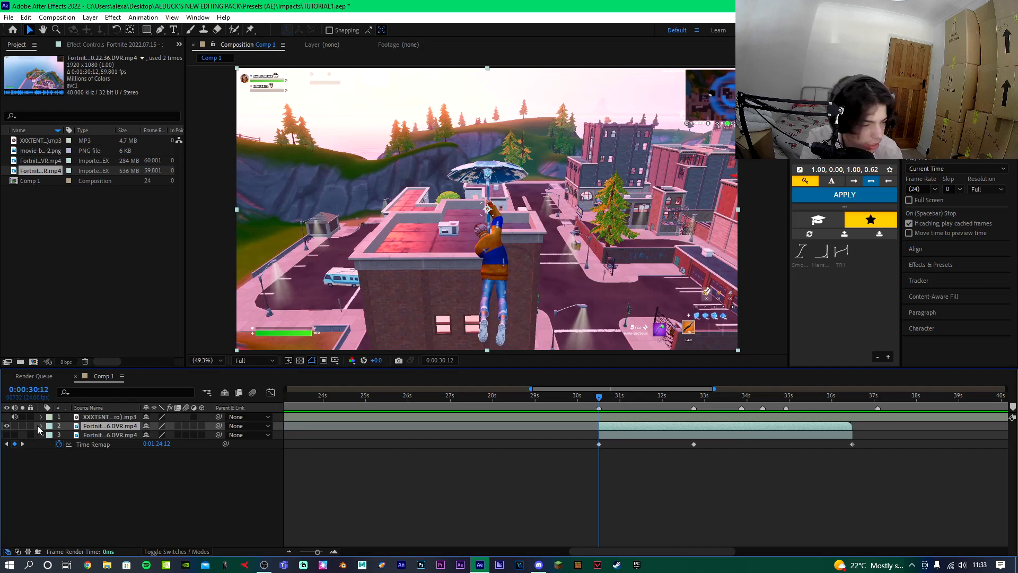
pyautogui.click(102, 426)
pyautogui.press('Delete')
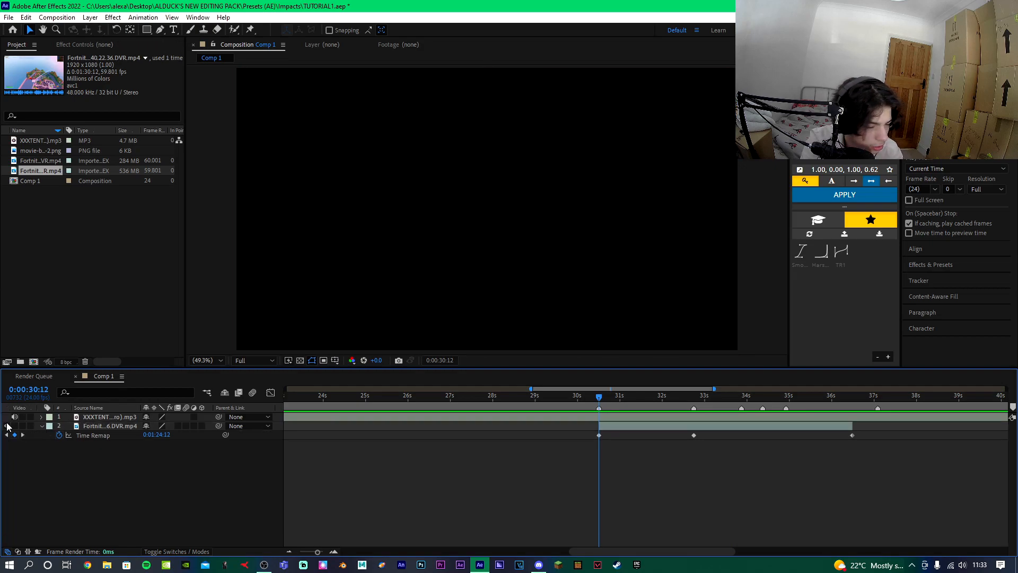
pyautogui.click(7, 426)
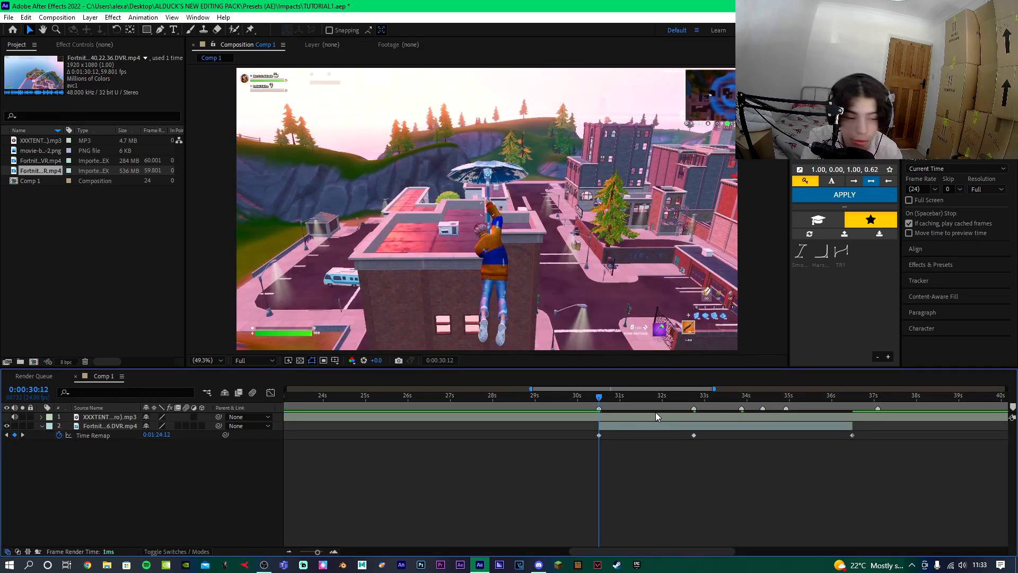
# Adjust the Time Remap value at 0:00:32:18 and add a keyframe at 0:00:33:21 set to 0:01:26:34.
pyautogui.click(694, 398)
pyautogui.moveTo(154, 435); pyautogui.dragTo(158, 434)
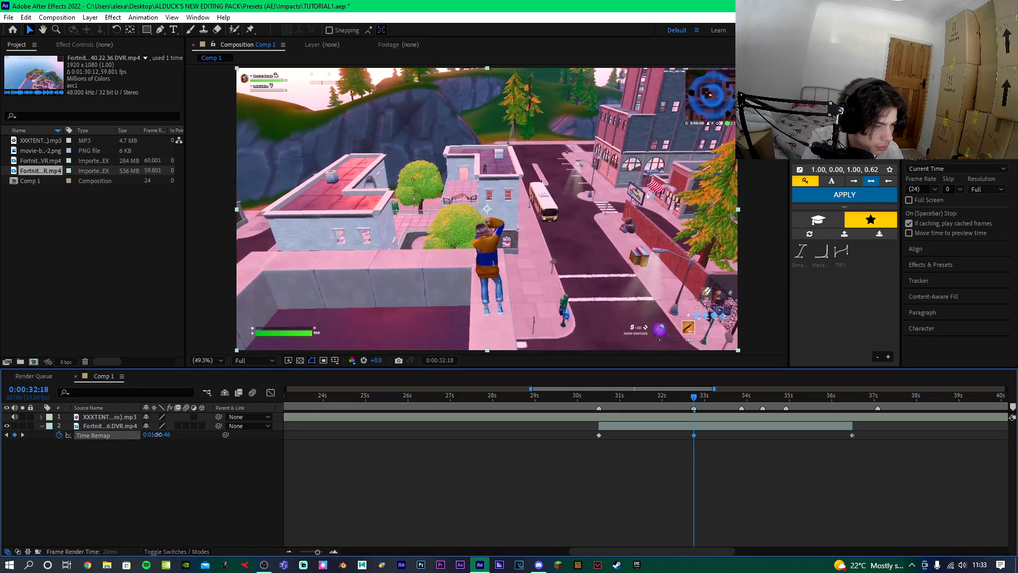
pyautogui.click(743, 393)
pyautogui.moveTo(155, 435); pyautogui.dragTo(148, 435)
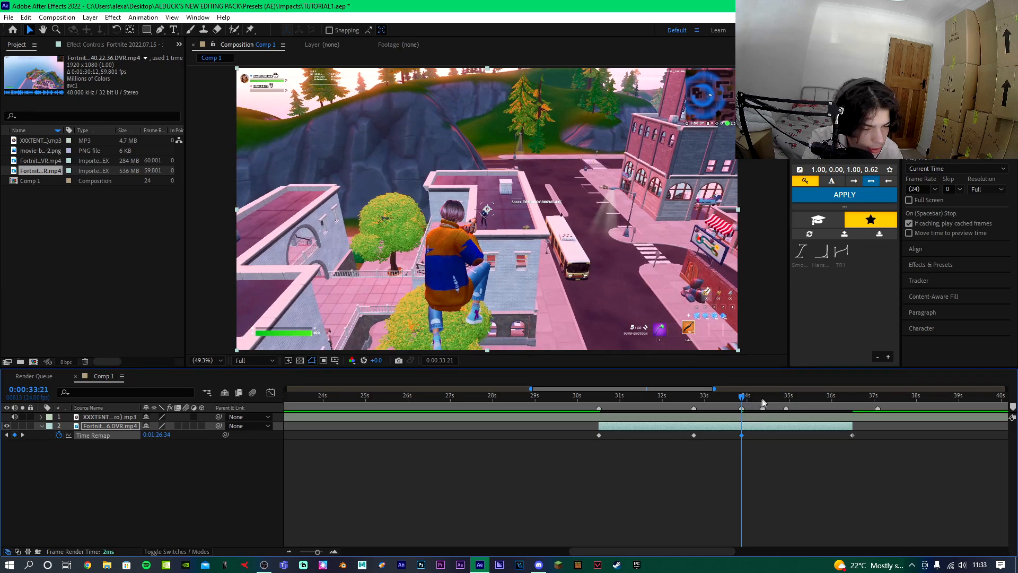
# Split the clip at 0:00:33:21 and move the second part to start at about 0:00:34:22.
pyautogui.hotkey('ctrl', 'shift', 'd')
pyautogui.moveTo(752, 426); pyautogui.dragTo(797, 425)
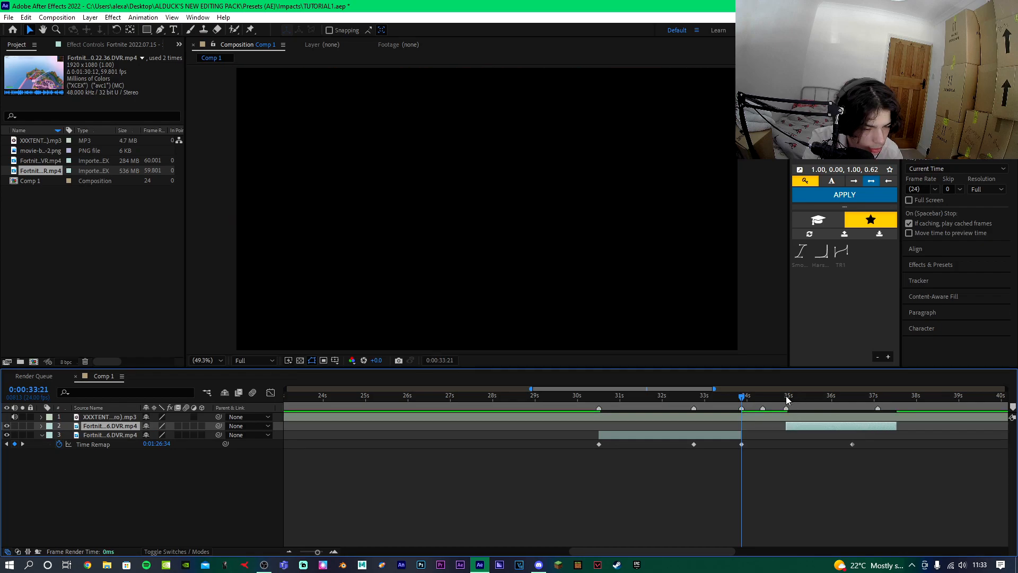
# Reveal the second part's keyframes and set its Time Remap to 0:01:27:00 at 0:00:37:02.
pyautogui.click(787, 400)
pyautogui.press('u')
pyautogui.click(878, 400)
pyautogui.moveTo(159, 435); pyautogui.dragTo(78, 435)
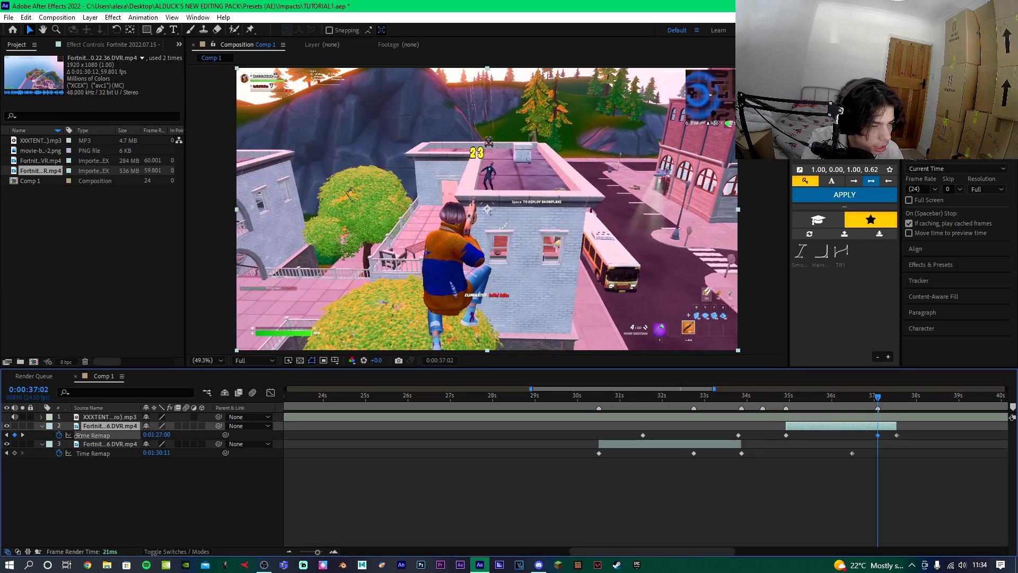
# Split the second part at 0:00:37:02 and delete the tail after the cut.
pyautogui.click(825, 424)
pyautogui.hotkey('ctrl', 'shift', 'd')
pyautogui.press('Delete')
# Apply Easy Ease to the selected Time Remap keyframes of both clip parts.
pyautogui.click(790, 395)
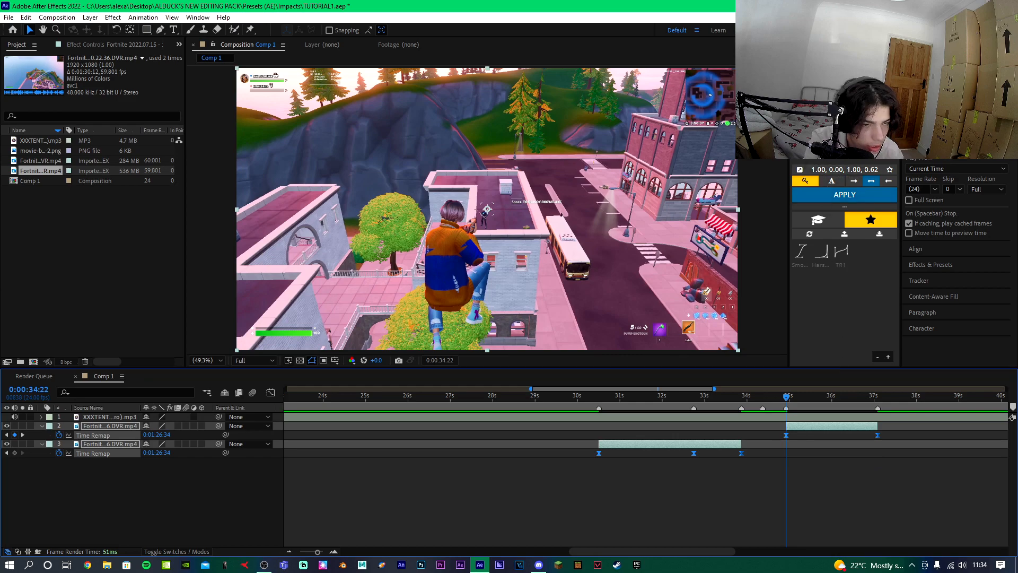
pyautogui.click(599, 397)
pyautogui.rightClick(686, 445)
pyautogui.moveTo(779, 215)
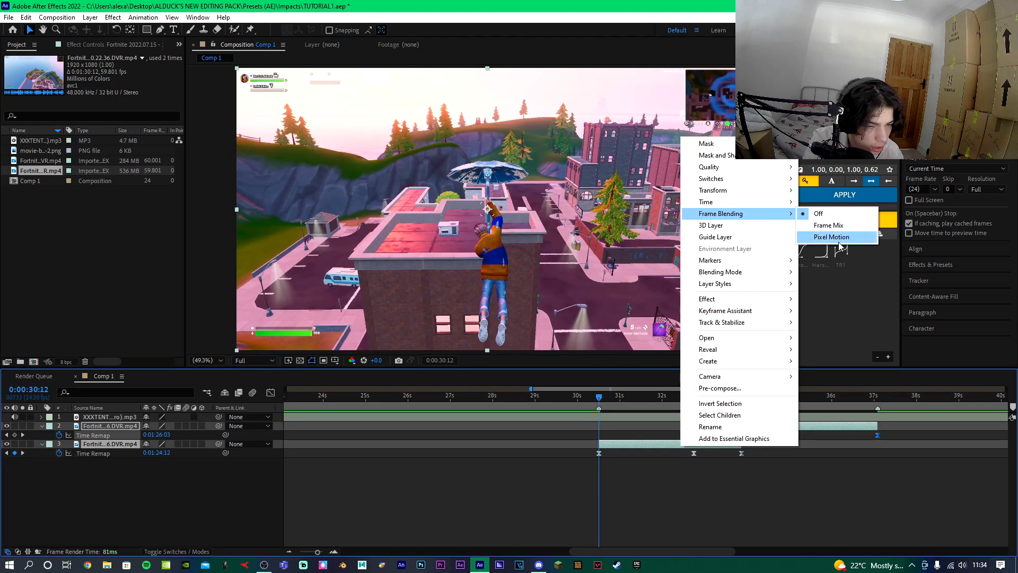
pyautogui.click(835, 236)
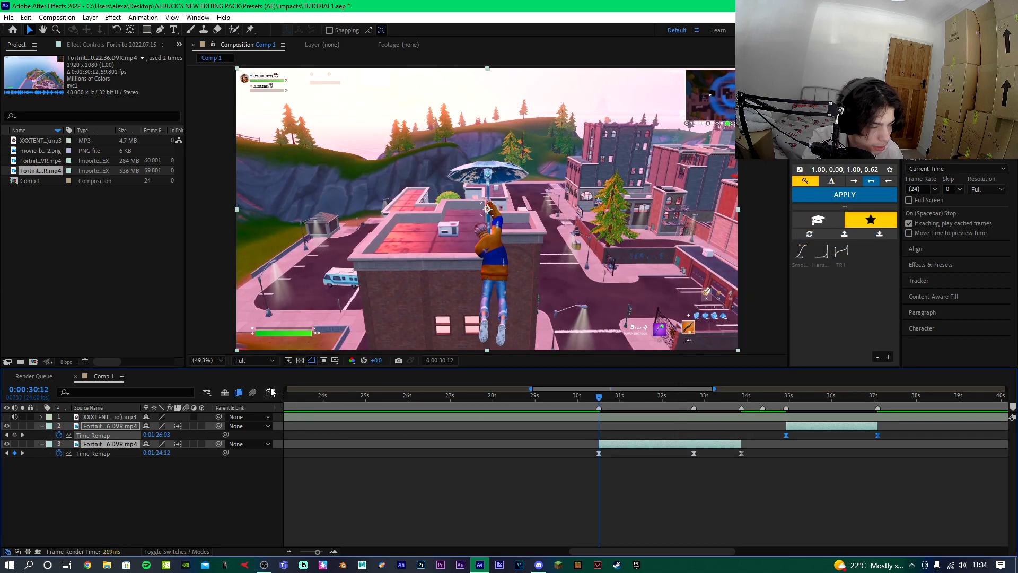
# Open the graph editor for the first part's Time Remap, ease the 0:00:30:12 keyframe and drag its handle to shape the speed curve.
pyautogui.click(270, 393)
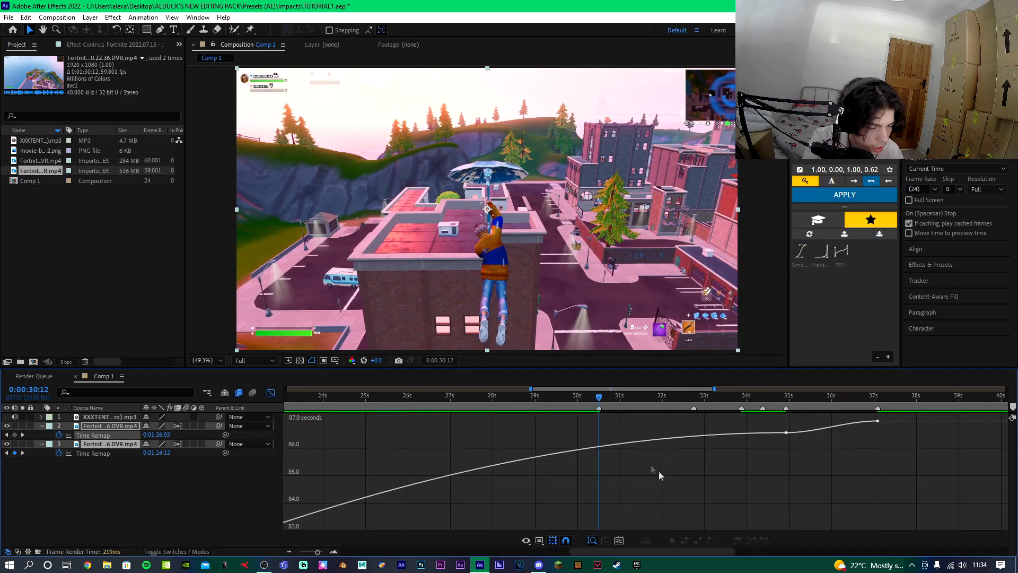
pyautogui.click(93, 452)
pyautogui.click(599, 484)
pyautogui.press('F9')
pyautogui.moveTo(662, 442); pyautogui.dragTo(710, 468)
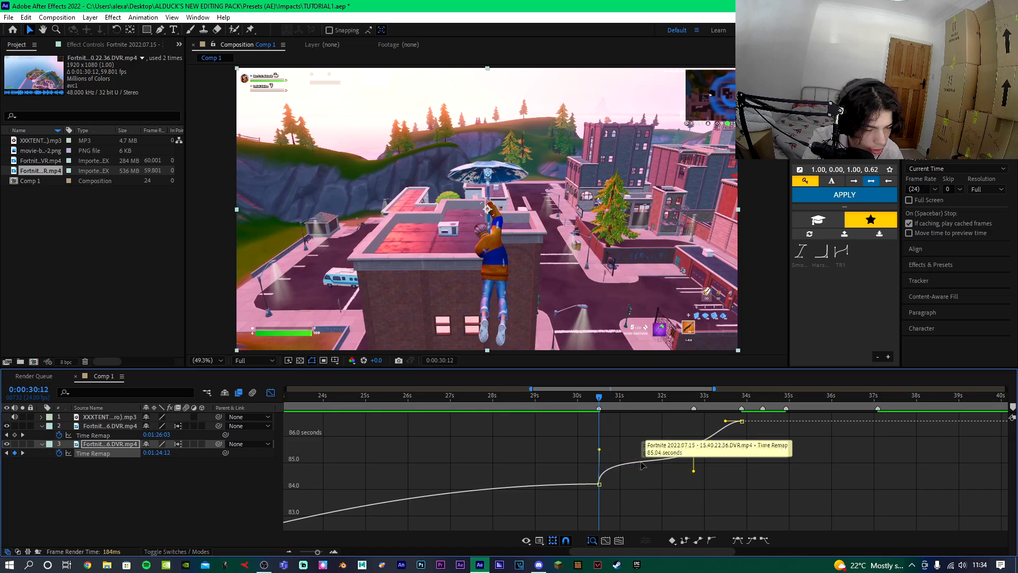
# Drag the handle of the 0:00:32:18 keyframe to steepen the first part's speed curve.
pyautogui.press('k')
pyautogui.click(271, 393)
pyautogui.click(271, 392)
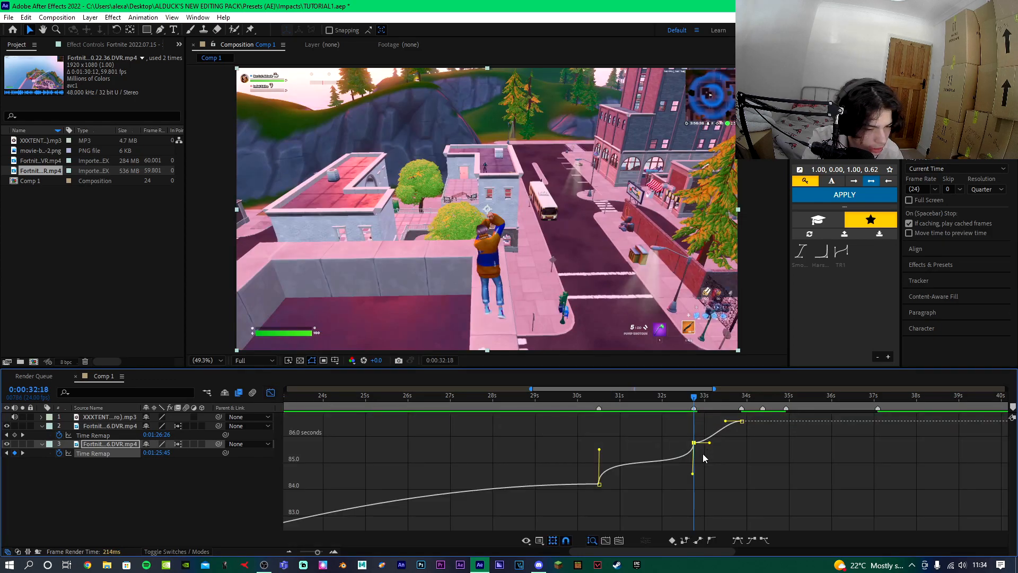
pyautogui.moveTo(704, 438); pyautogui.dragTo(721, 423)
# Preview the first part's speed ramp from 0:00:30:12.
pyautogui.press('space')
pyautogui.press('space')
pyautogui.click(742, 421)
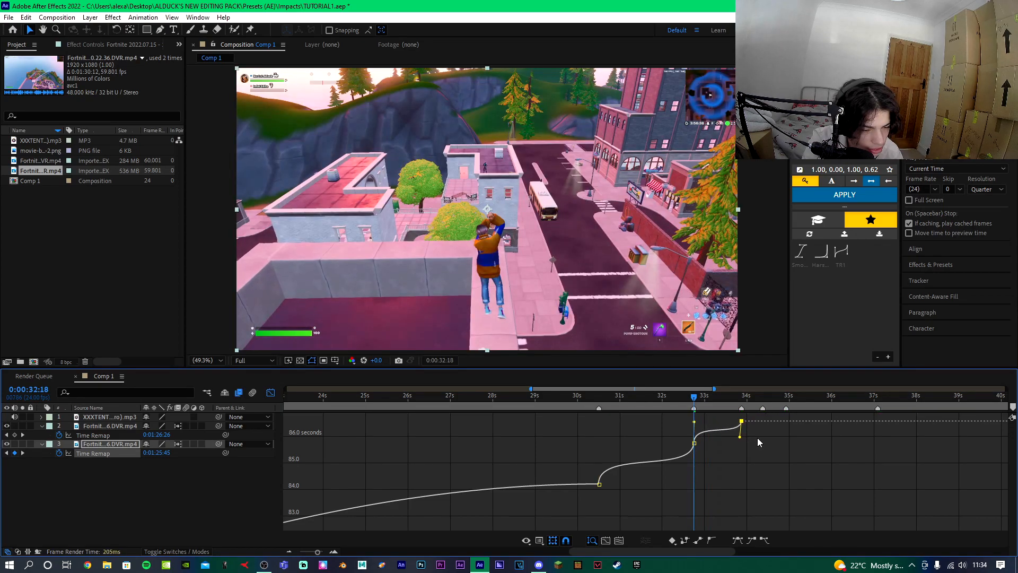
pyautogui.press('space')
pyautogui.press('space')
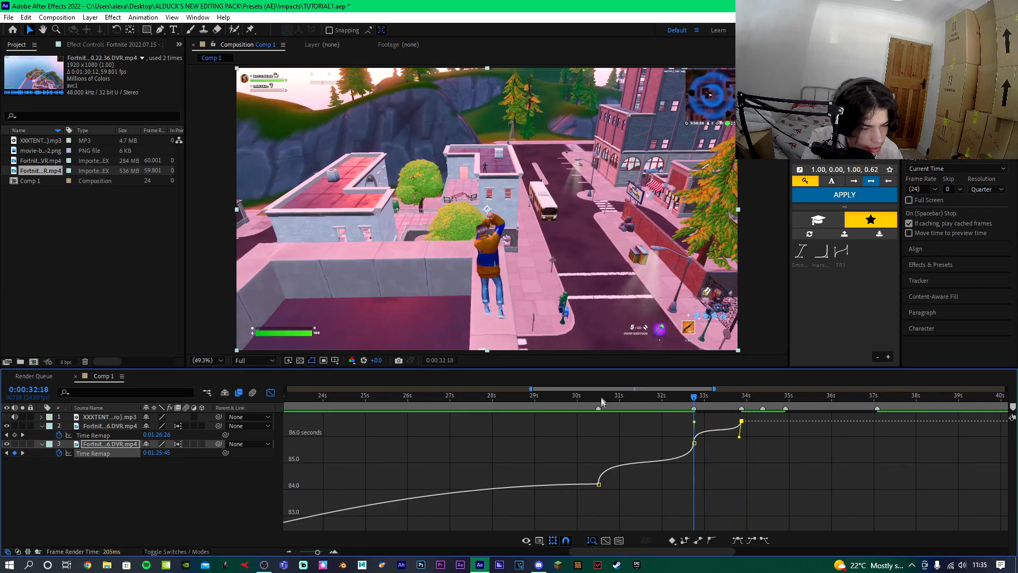
pyautogui.click(598, 396)
pyautogui.press('space')
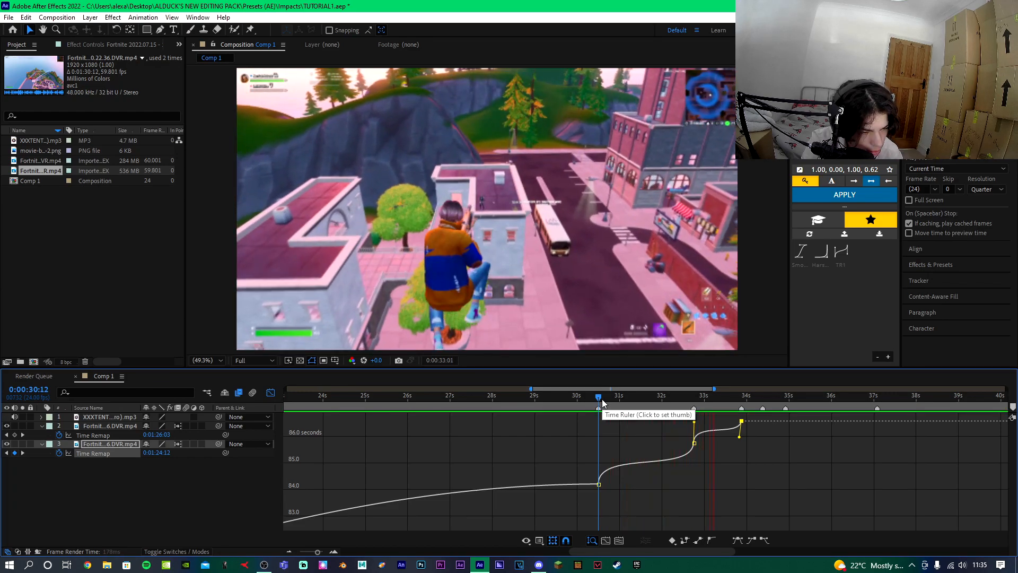
pyautogui.press('space')
# Open the second part's Time Remap in the graph editor and drag the 0:00:34:22 keyframe handle to create a sharp ramp.
pyautogui.hotkey('shift', 'F3')
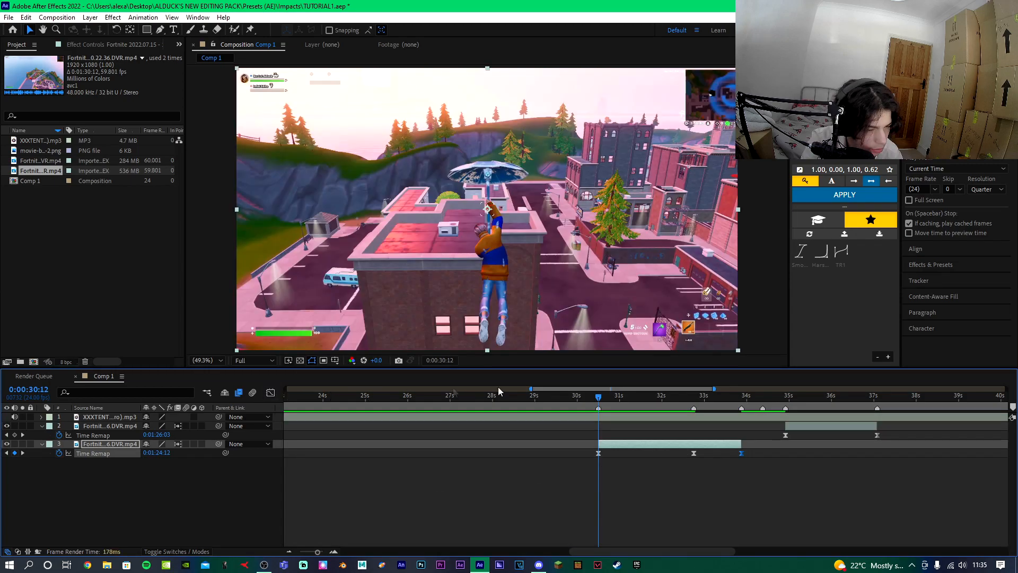
pyautogui.click(785, 397)
pyautogui.click(785, 434)
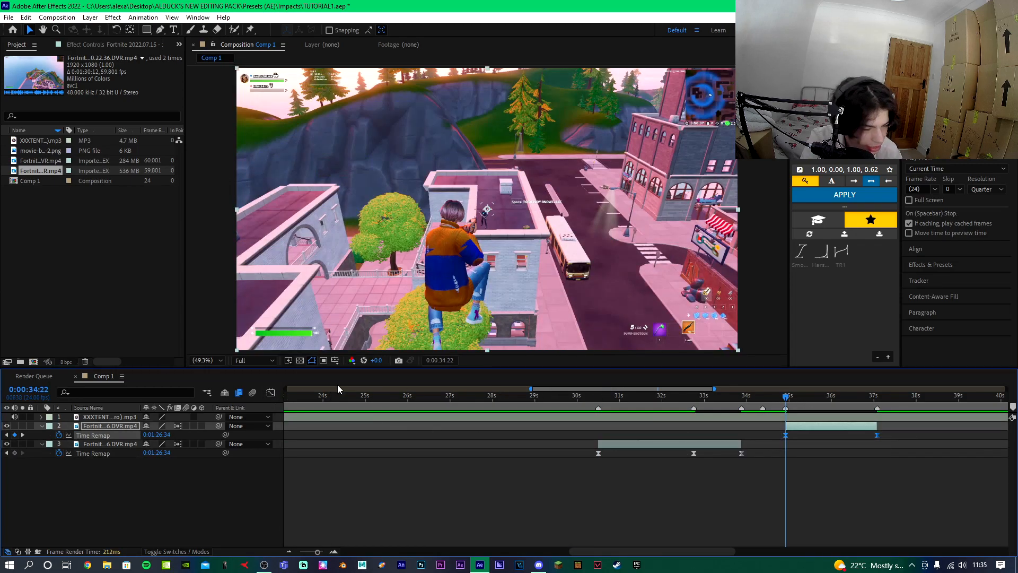
pyautogui.hotkey('shift', 'F3')
pyautogui.press('=')
pyautogui.click(797, 453)
pyautogui.moveTo(854, 453); pyautogui.dragTo(782, 419)
pyautogui.moveTo(919, 423); pyautogui.dragTo(914, 421)
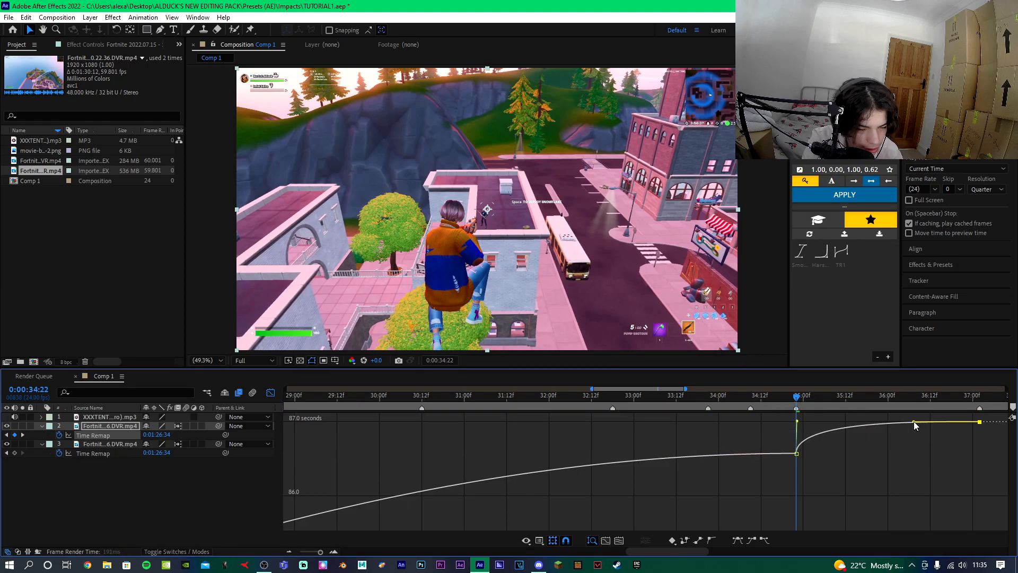
pyautogui.moveTo(916, 423); pyautogui.dragTo(808, 428)
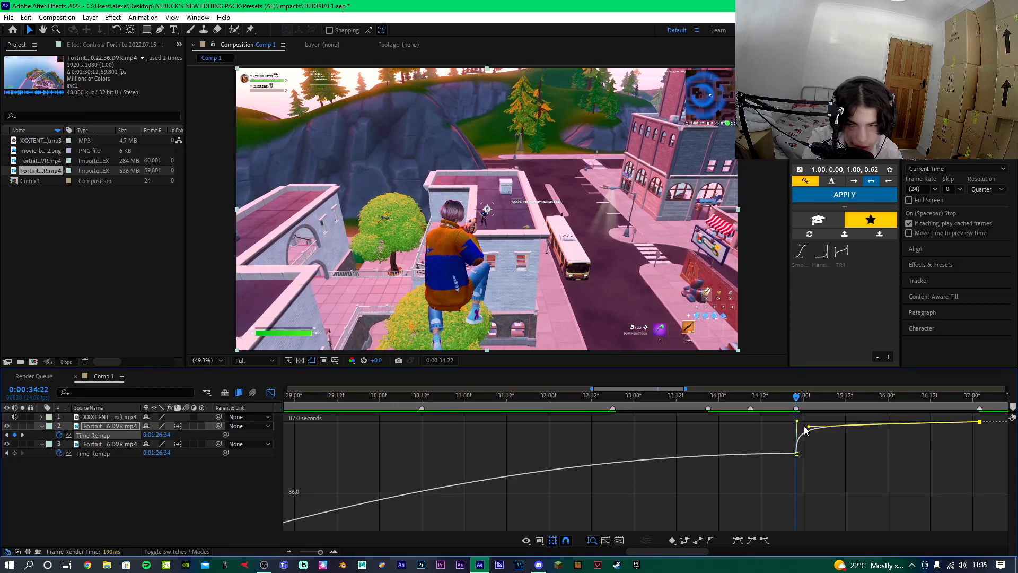
# Preview the second part's speed ramp and return to the layer view.
pyautogui.press('space')
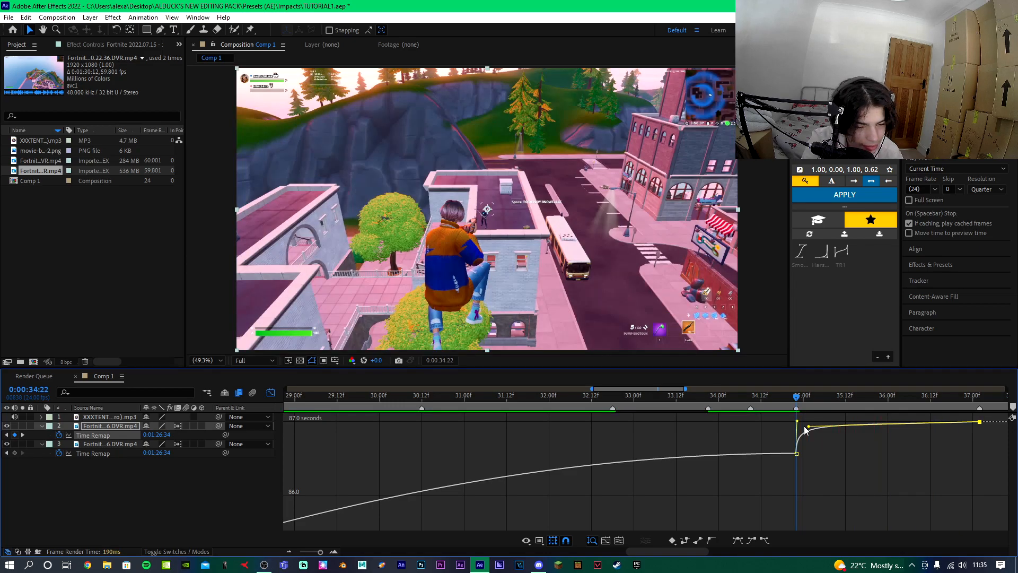
pyautogui.press('space')
pyautogui.click(271, 392)
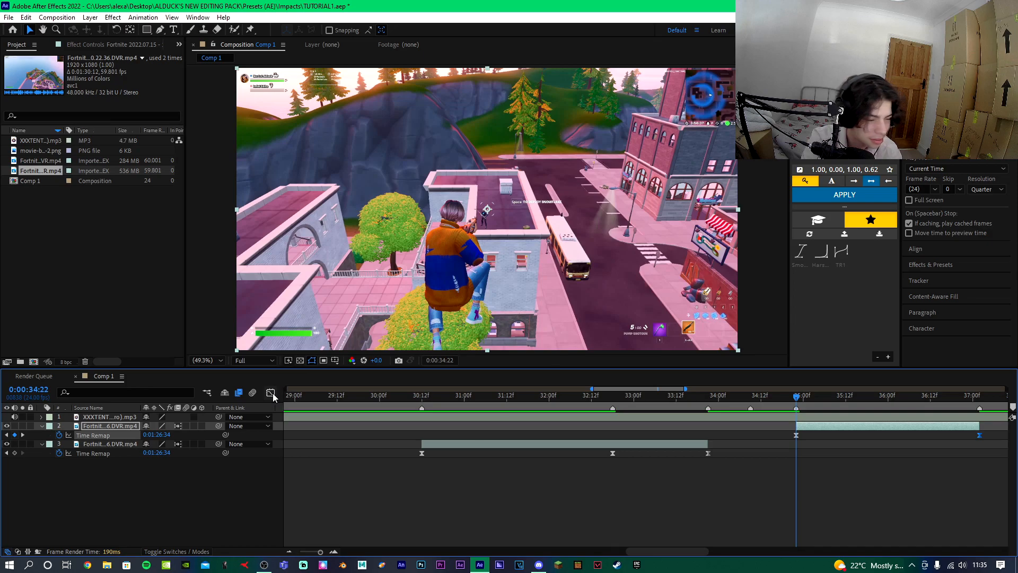
pyautogui.scroll(-1, 418, 416)
# Add a new adjustment layer above the clips.
pyautogui.click(462, 416)
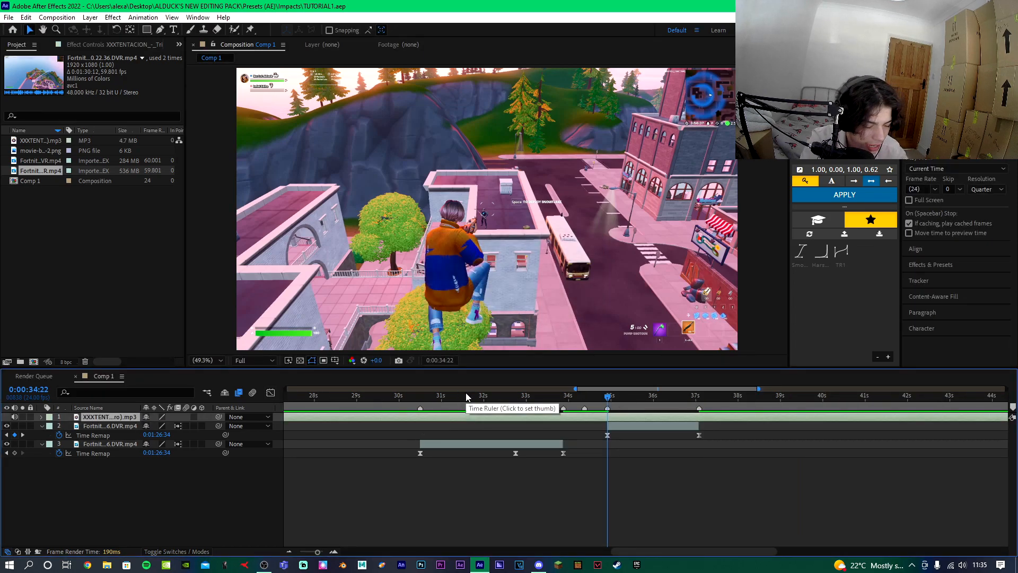
pyautogui.hotkey('ctrl', 'alt', 'y')
pyautogui.scroll(-2, 464, 448)
pyautogui.scroll(1, 595, 393)
pyautogui.click(657, 397)
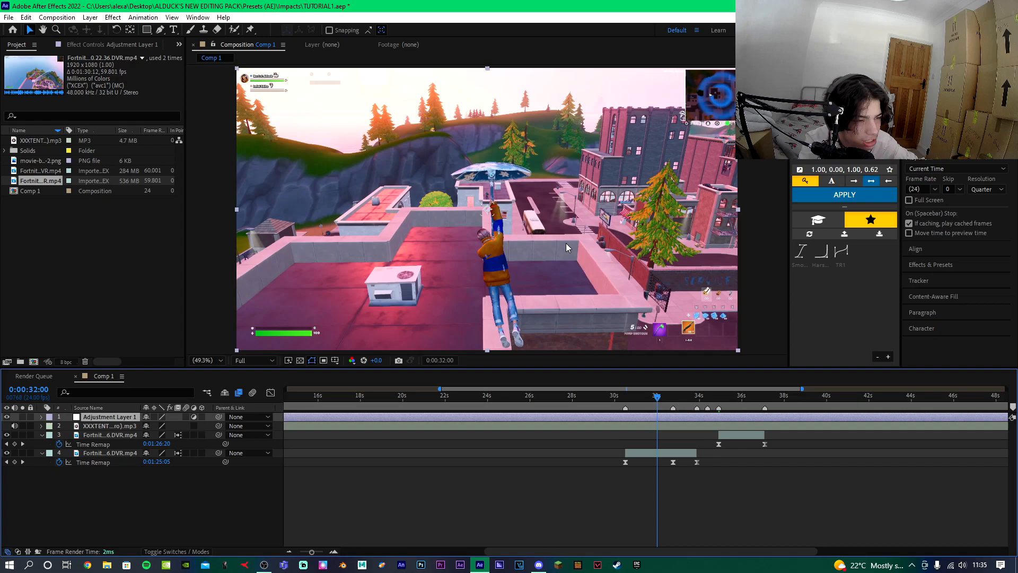
# Apply the Blue Pink CC animation preset from ALDUCK'S NEW EDITING PACK > Presets (AE) > Colour Corrections to the adjustment layer.
pyautogui.click(144, 17)
pyautogui.click(170, 24)
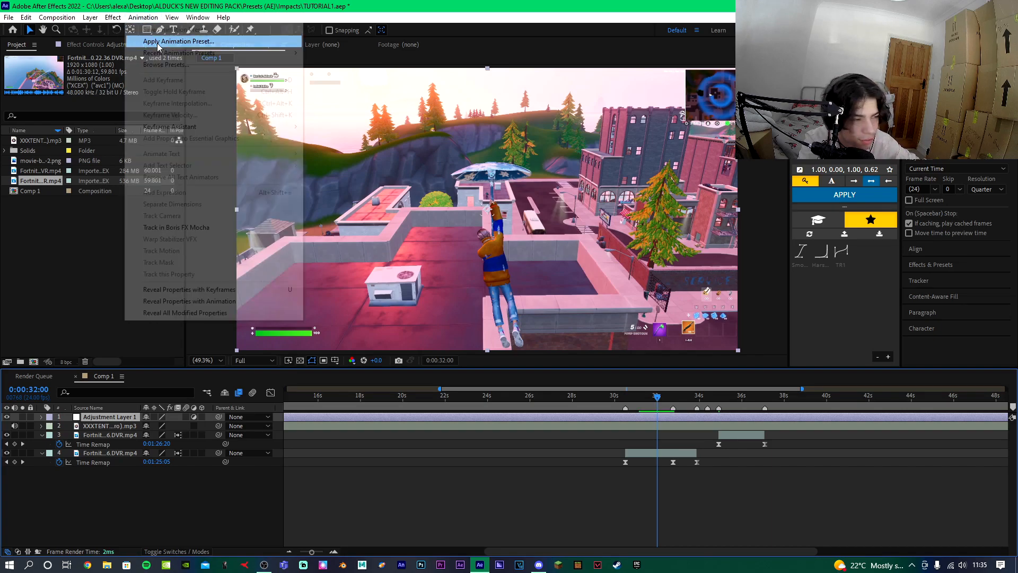
pyautogui.click(44, 129)
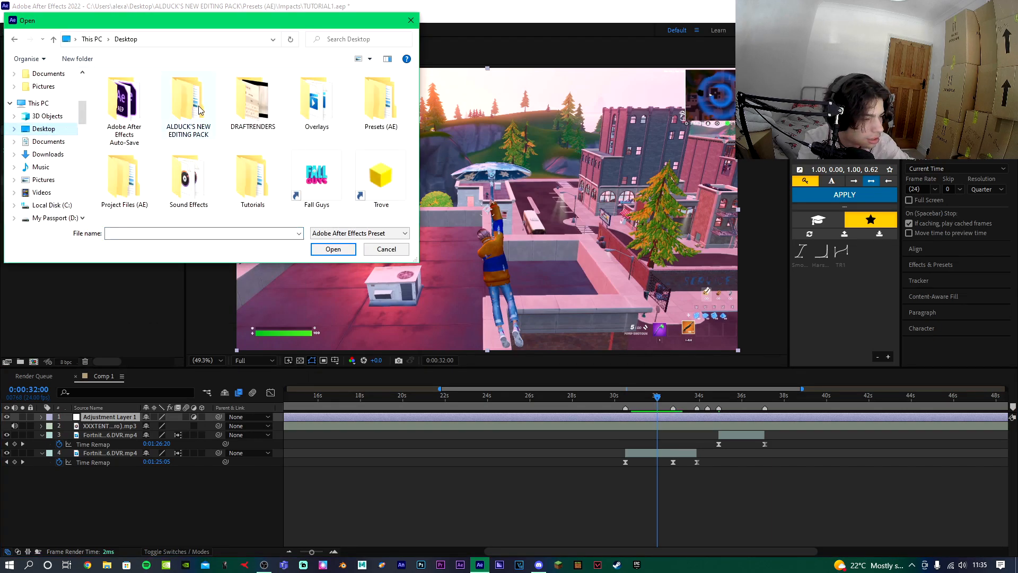
pyautogui.doubleClick(188, 99)
pyautogui.doubleClick(169, 101)
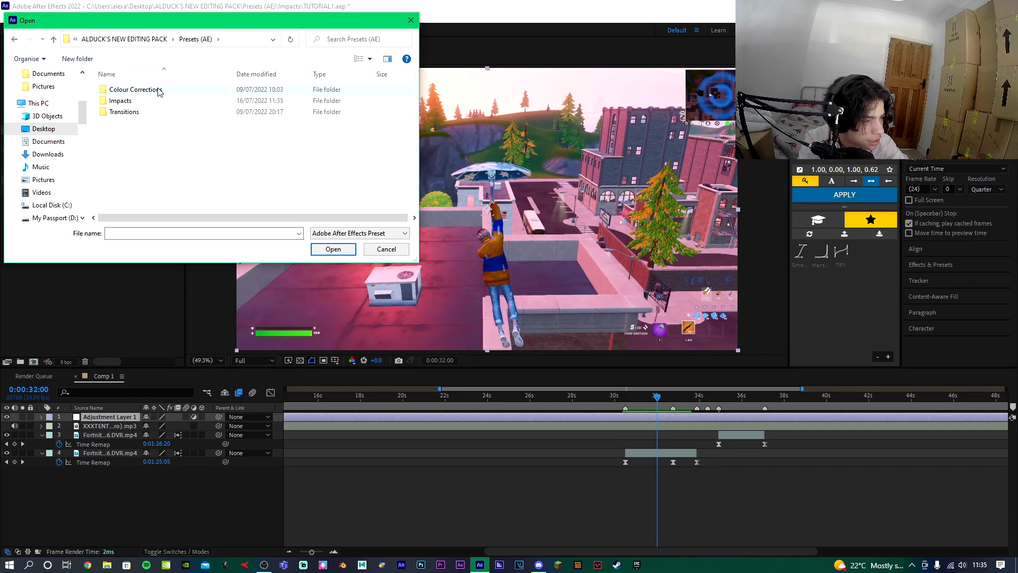
pyautogui.doubleClick(160, 89)
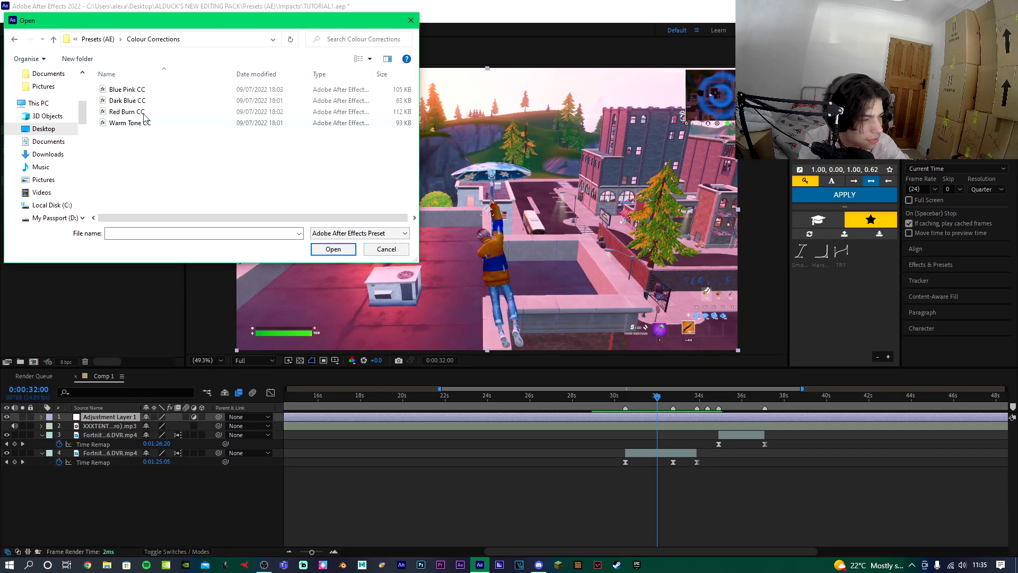
pyautogui.doubleClick(141, 90)
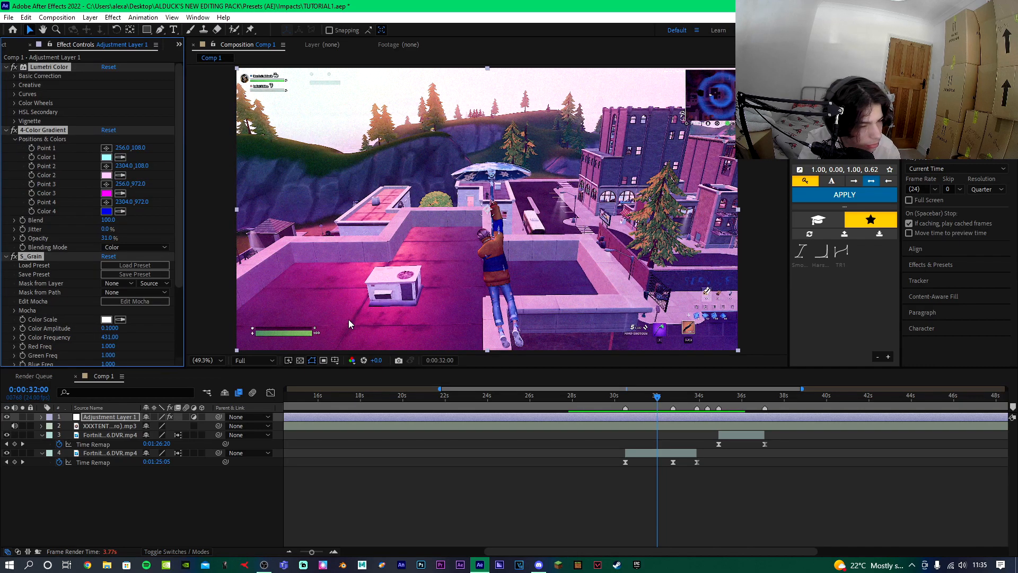
# Undo the last change to the adjustment layer.
pyautogui.hotkey('ctrl', 'z')
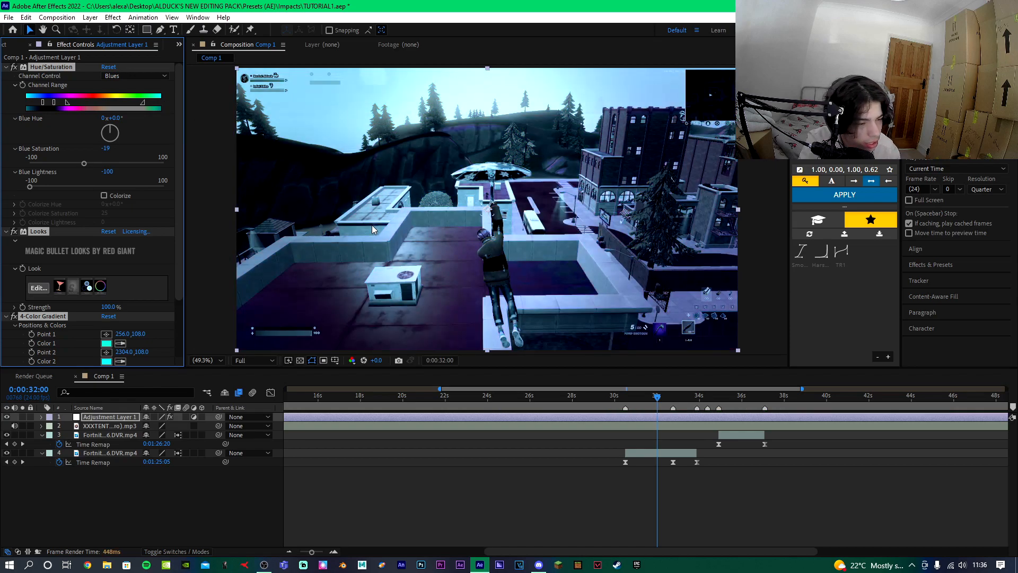
# Undo the Blue Pink preset, then try another Colour Corrections preset on the adjustment layer and undo it.
pyautogui.hotkey('ctrl', 'z')
pyautogui.click(143, 17)
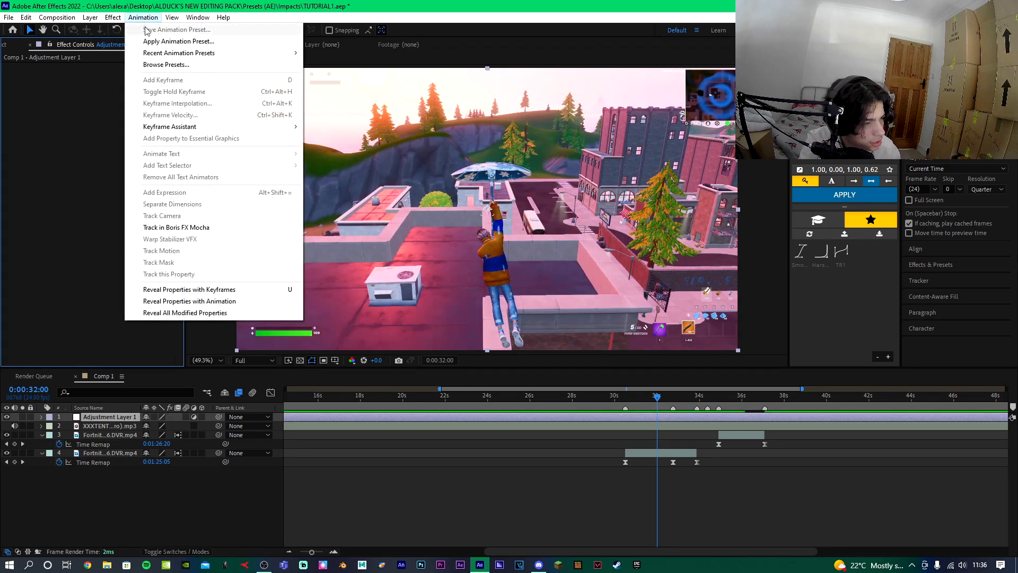
pyautogui.click(147, 46)
pyautogui.doubleClick(282, 126)
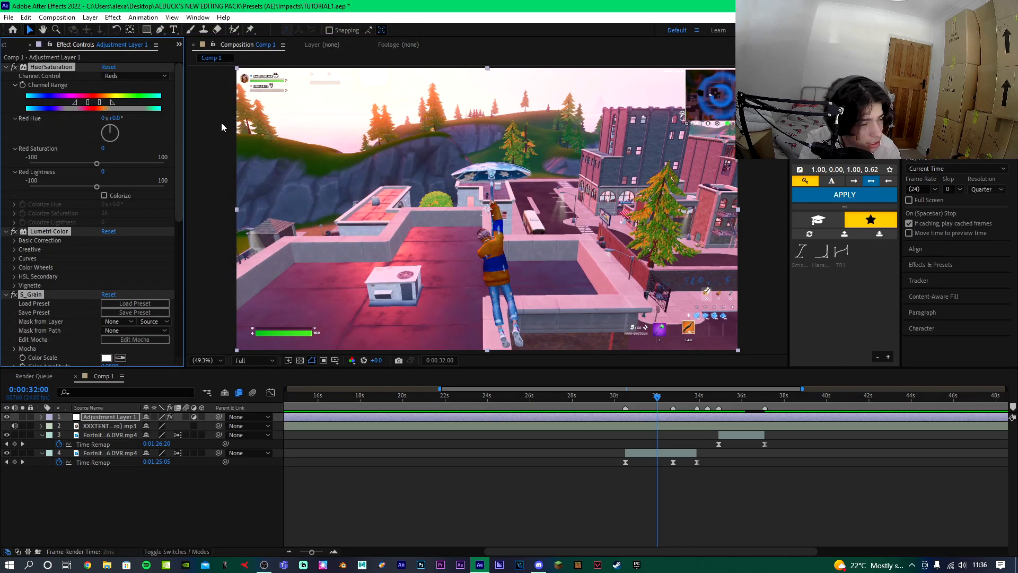
pyautogui.hotkey('ctrl', 'z')
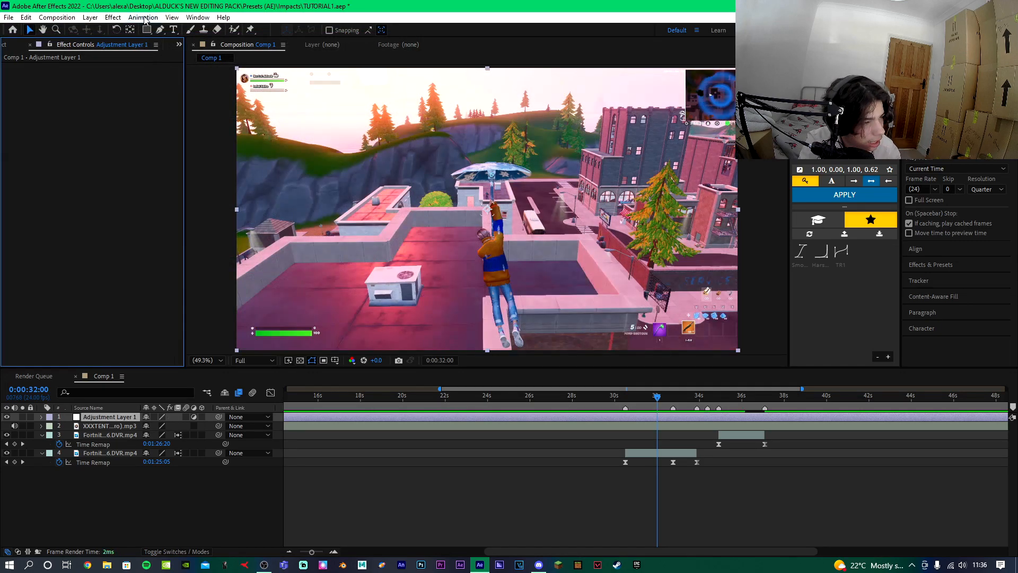
# Apply the Warm Tone CC animation preset from Colour Corrections to the adjustment layer.
pyautogui.click(143, 17)
pyautogui.click(159, 39)
pyautogui.doubleClick(123, 124)
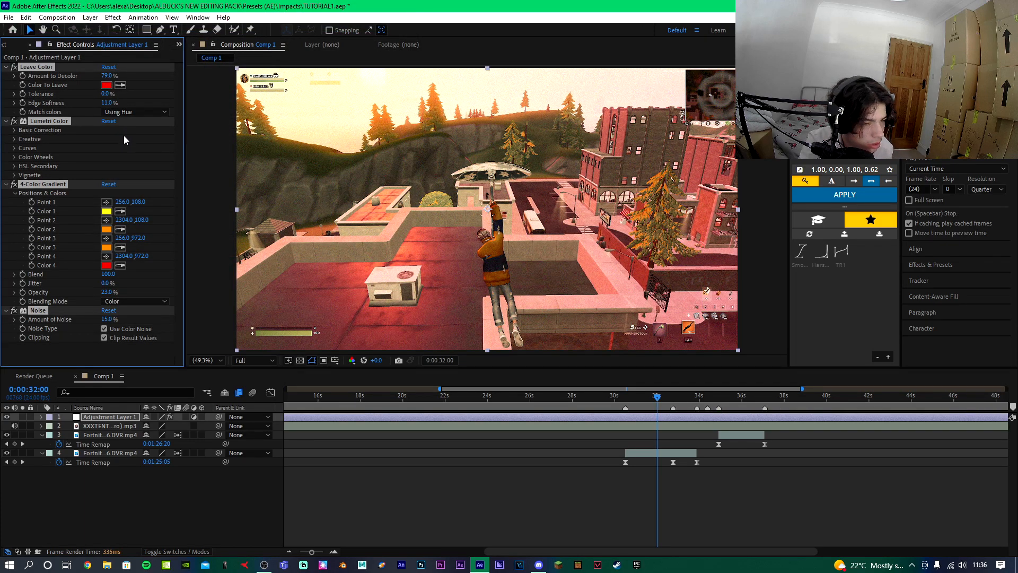
# Lower the 4-Color Gradient opacity to 7% and the Noise amount to 5%.
pyautogui.click(61, 351)
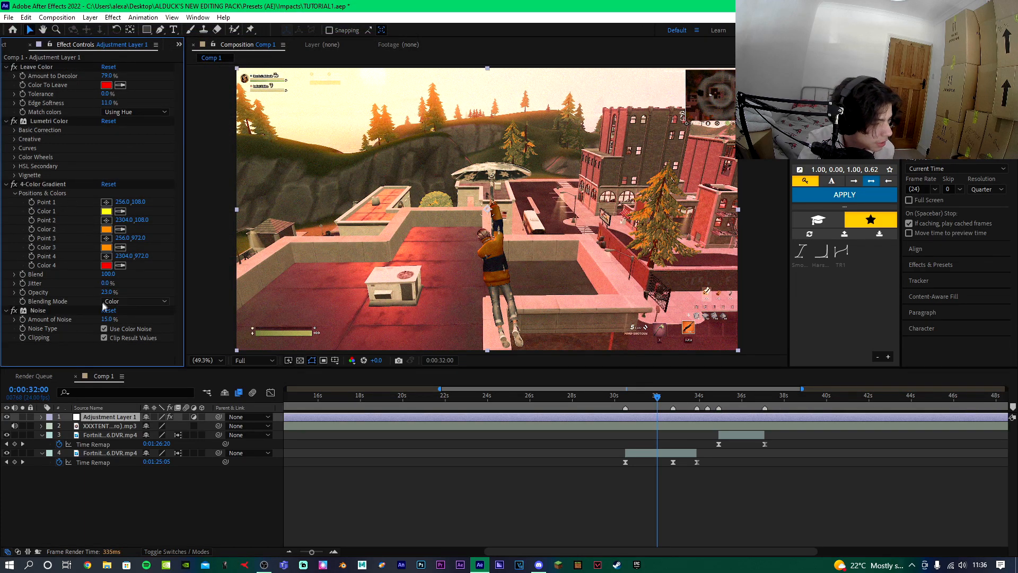
pyautogui.moveTo(107, 295); pyautogui.dragTo(103, 292)
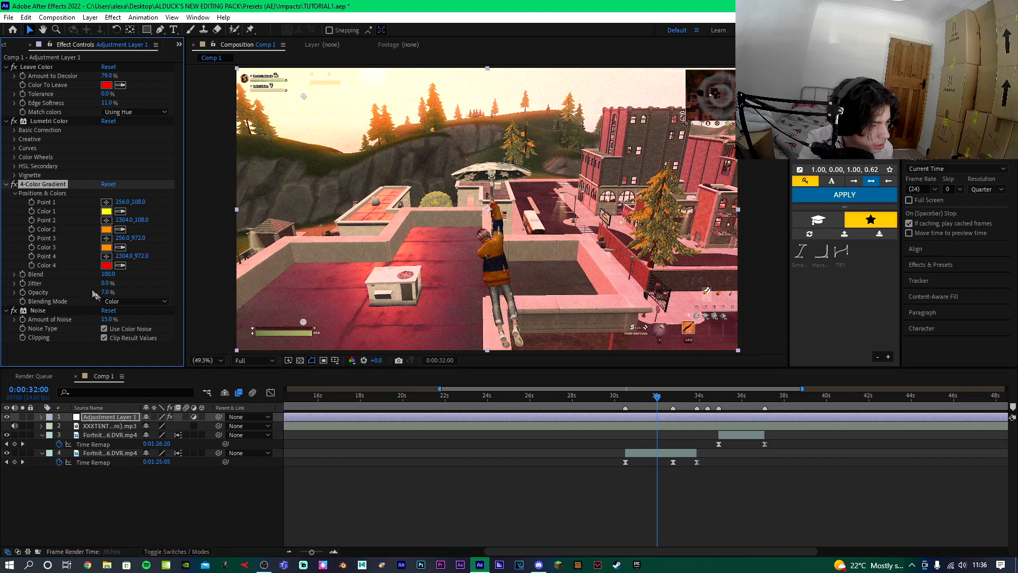
pyautogui.moveTo(107, 320); pyautogui.dragTo(100, 319)
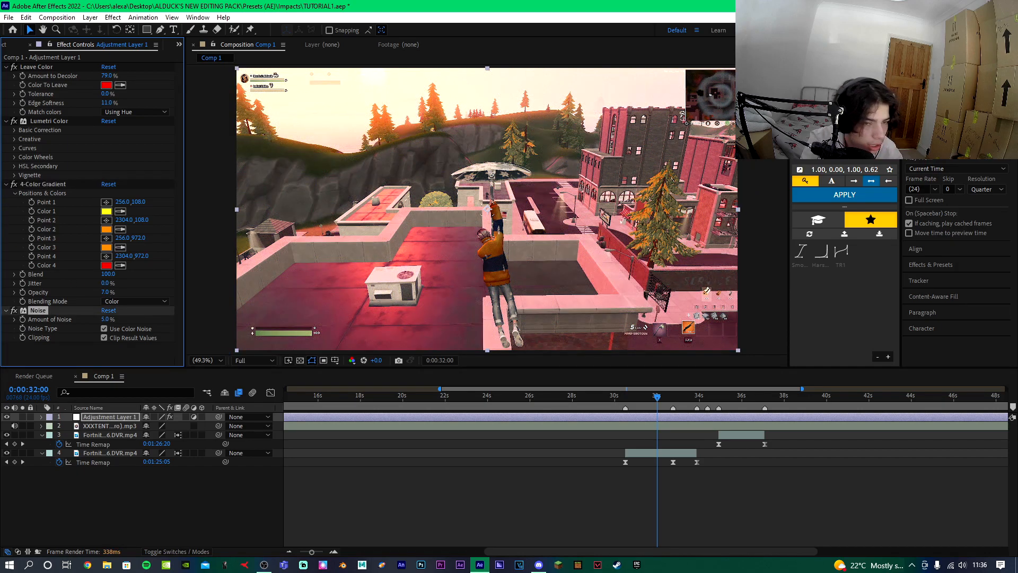
# Turn off the preset's Lumetri Color and add a second Lumetri Color effect found by searching "deep" in Effects & Presets.
pyautogui.click(937, 267)
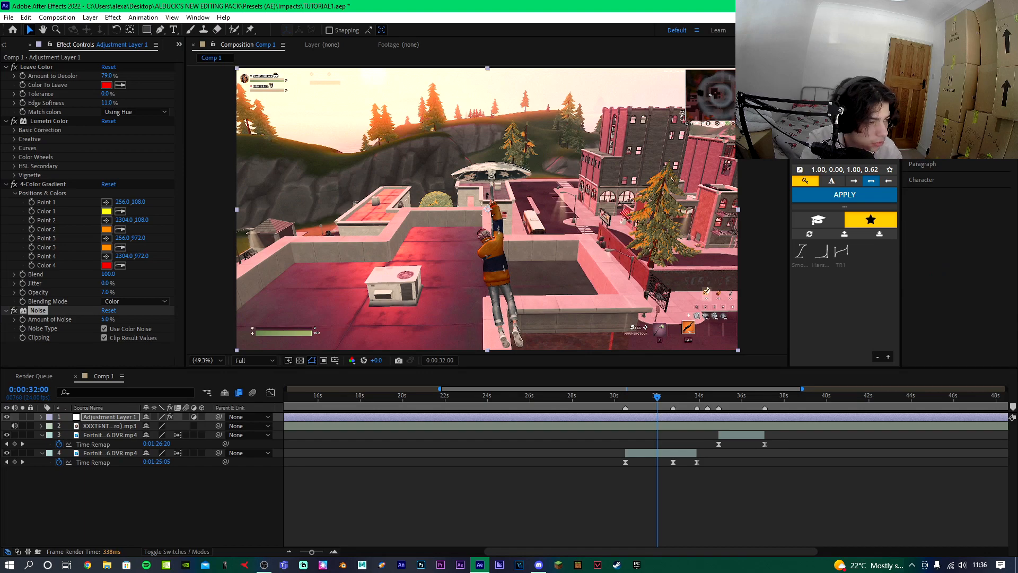
pyautogui.click(14, 122)
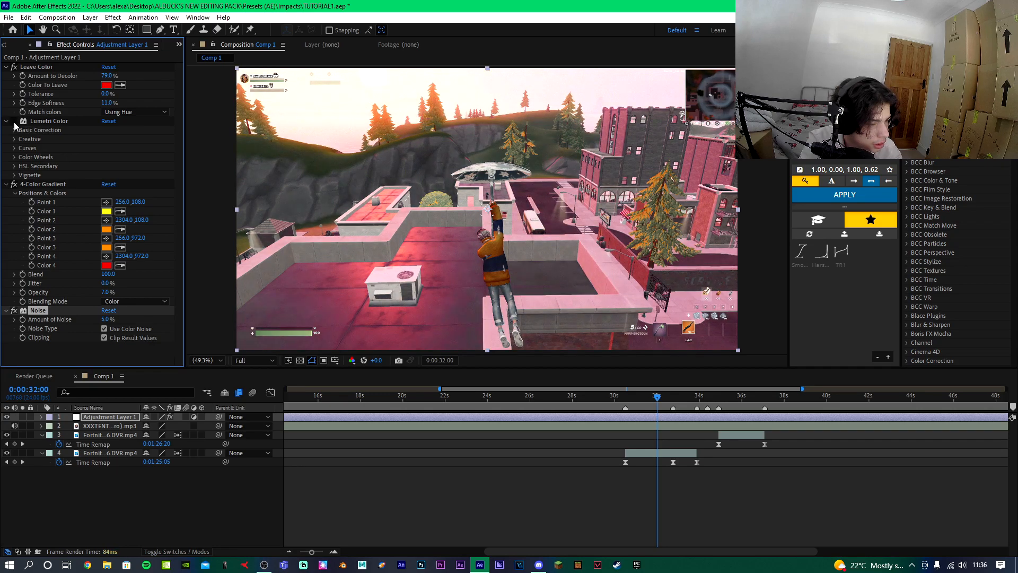
pyautogui.click(955, 57)
pyautogui.write('deep')
pyautogui.moveTo(811, 201); pyautogui.dragTo(93, 310)
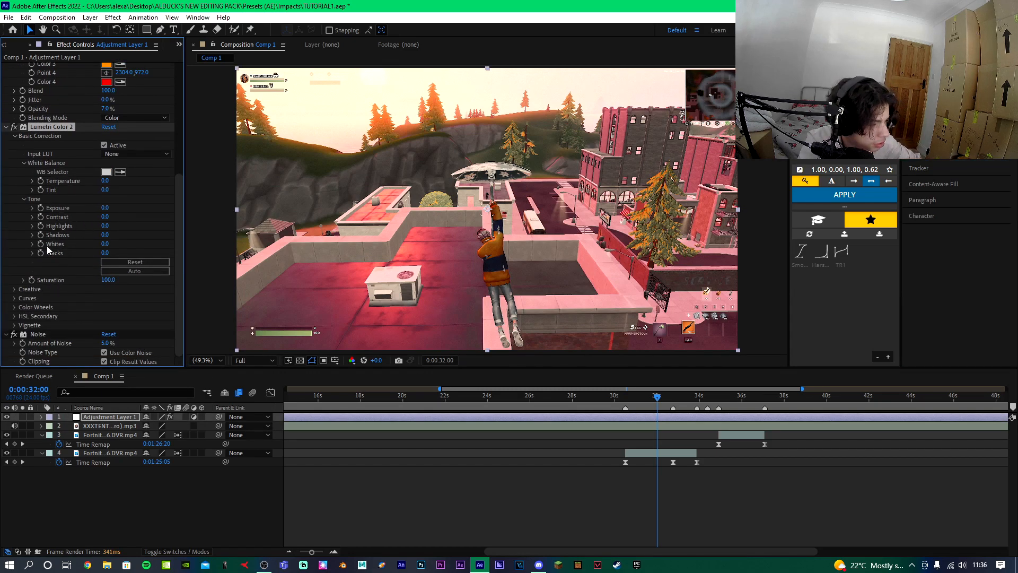
# Set the second Lumetri Color's Creative Sharpen to 46 and save the project.
pyautogui.click(14, 290)
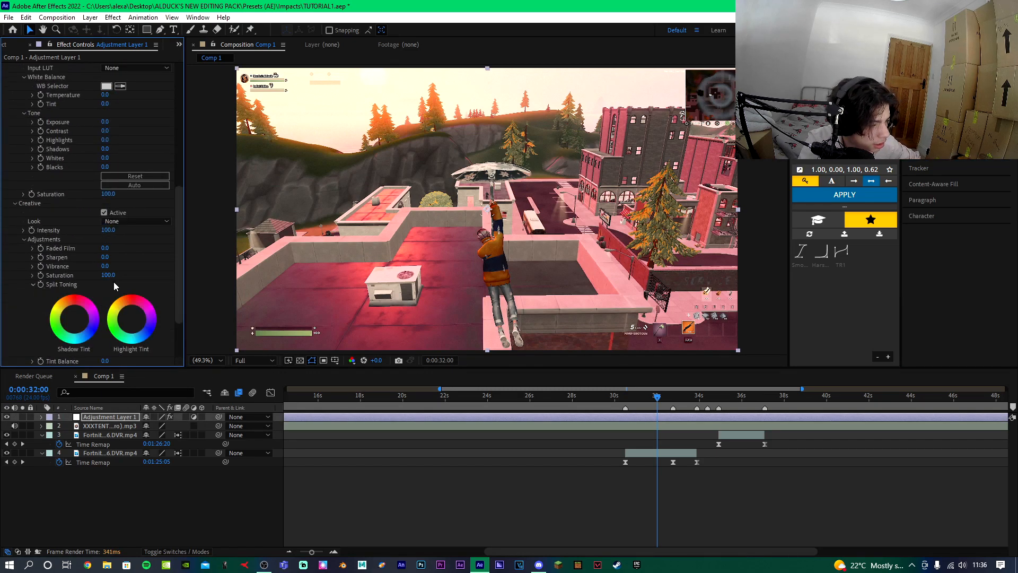
pyautogui.moveTo(124, 258); pyautogui.dragTo(142, 260)
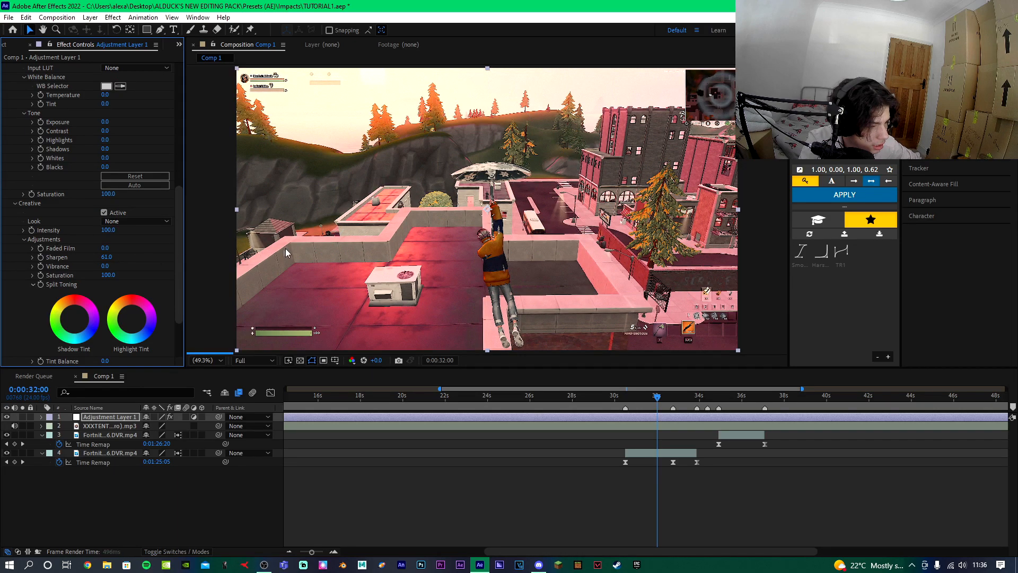
pyautogui.scroll(3, 447, 259)
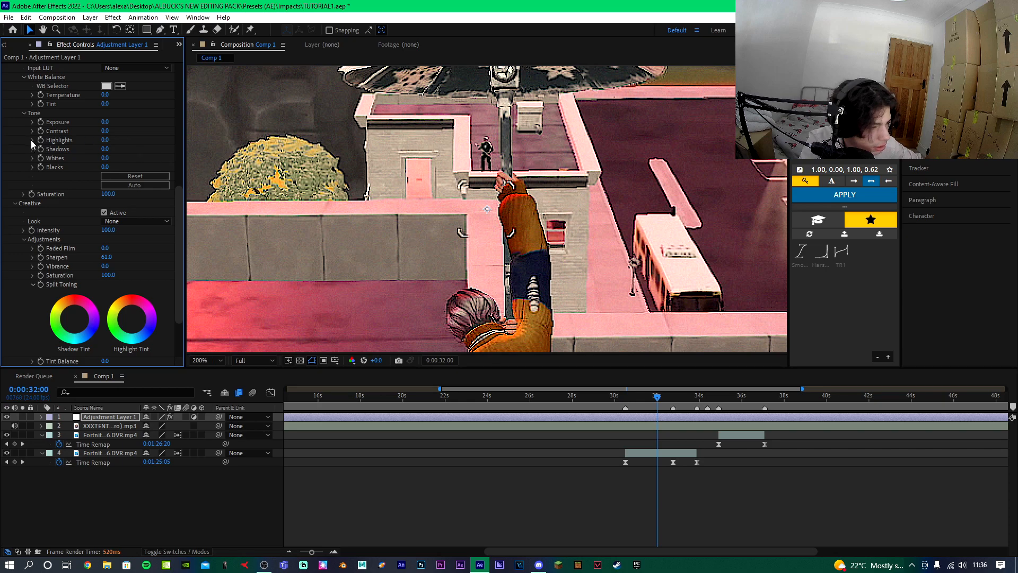
pyautogui.scroll(3, 28, 159)
pyautogui.scroll(-6, 101, 207)
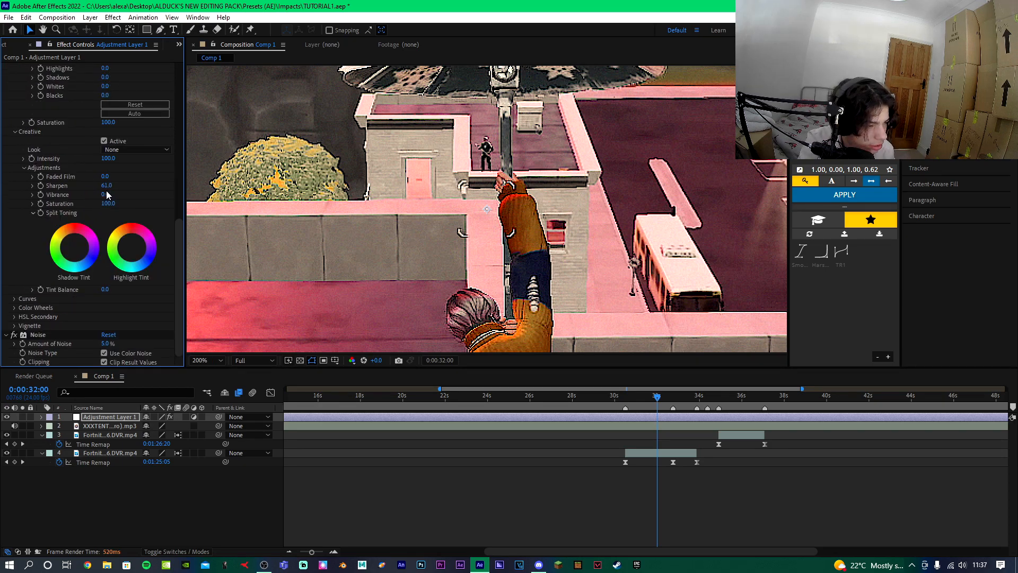
pyautogui.moveTo(100, 186); pyautogui.dragTo(98, 185)
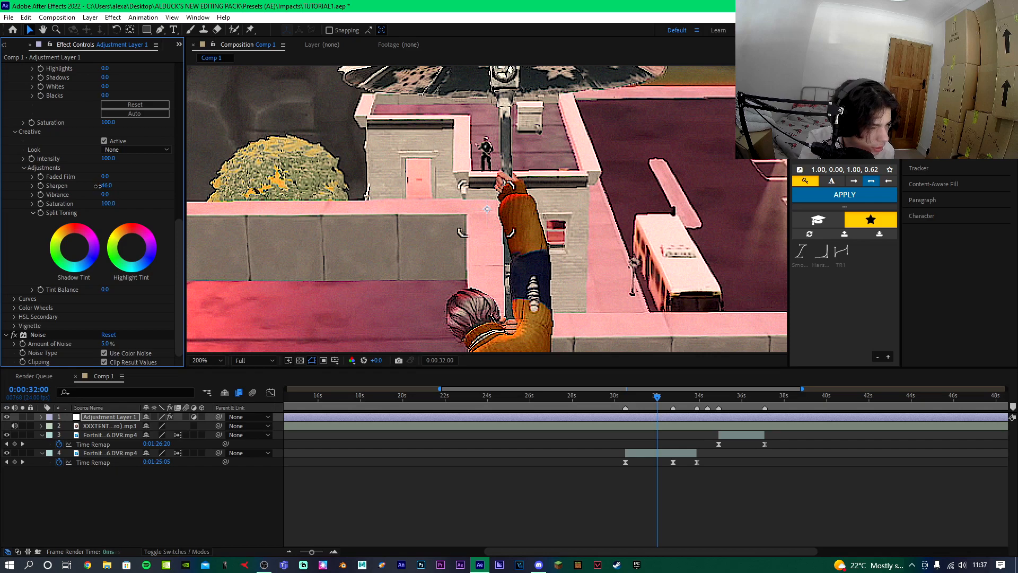
pyautogui.scroll(-2, 376, 215)
pyautogui.scroll(1, 377, 213)
pyautogui.scroll(-1, 391, 218)
pyautogui.hotkey('ctrl', 's')
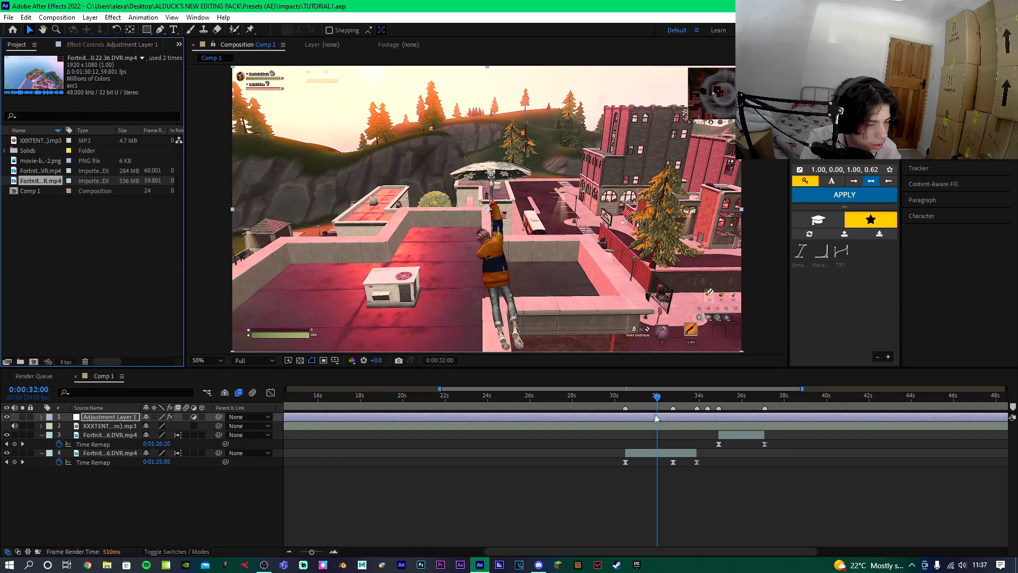
# Place another Fortnite gameplay clip from the project into the composition at about 30 seconds.
pyautogui.click(625, 400)
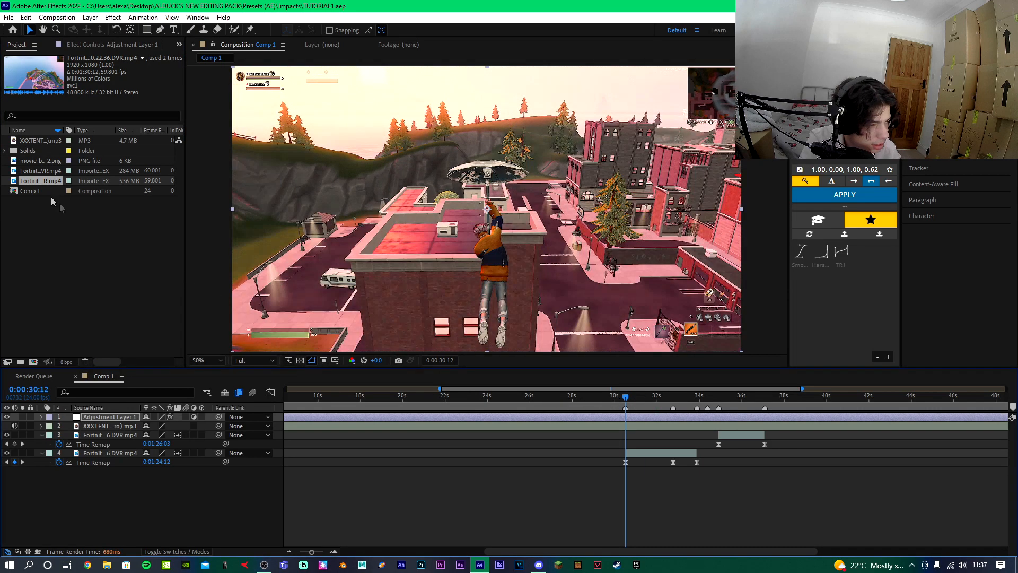
pyautogui.moveTo(33, 174); pyautogui.dragTo(673, 452)
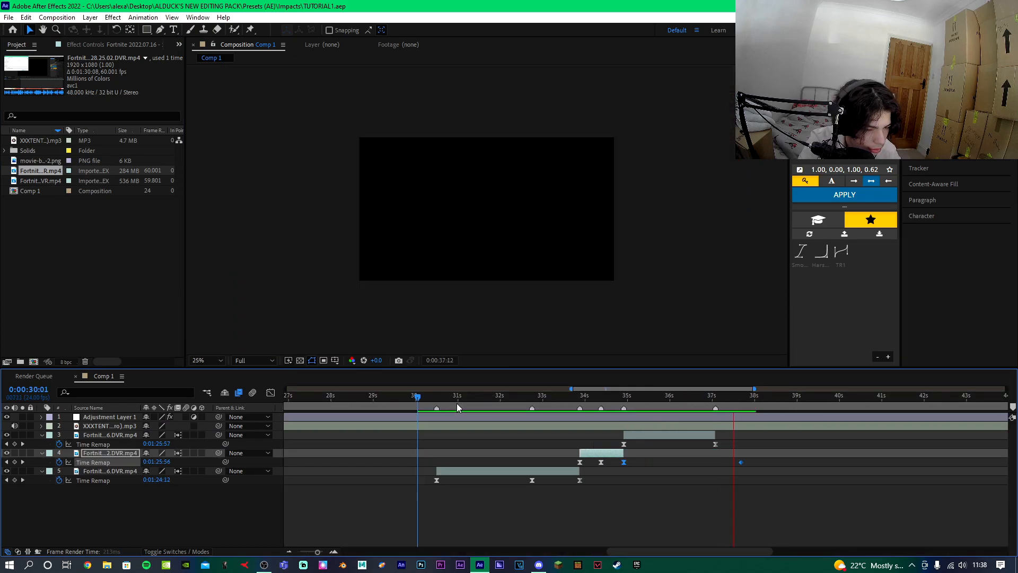
# Add a second adjustment layer trimmed to the span between the lower clip's first two time-remap keyframes.
pyautogui.click(438, 401)
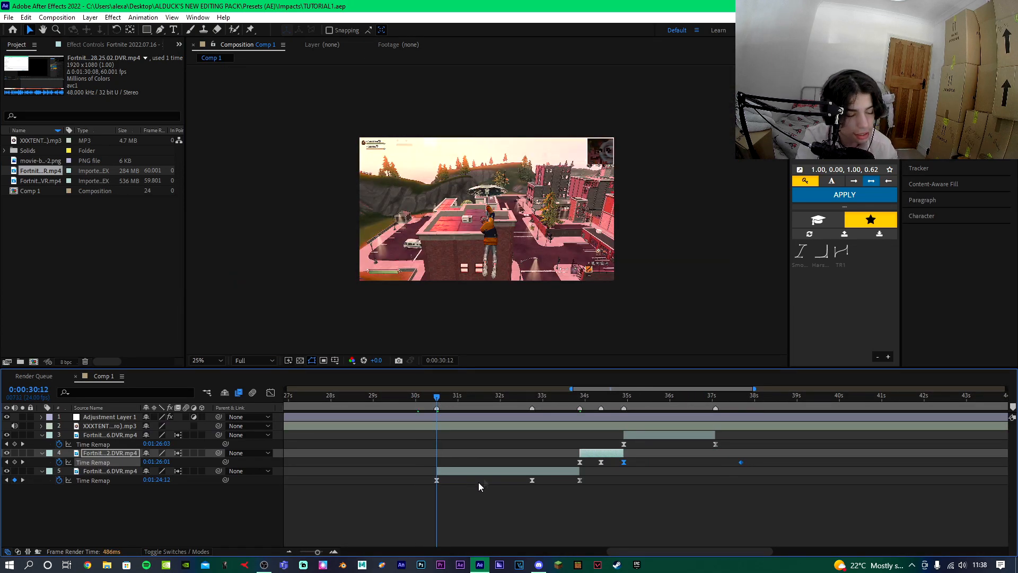
pyautogui.hotkey('ctrl', 'alt', 'y')
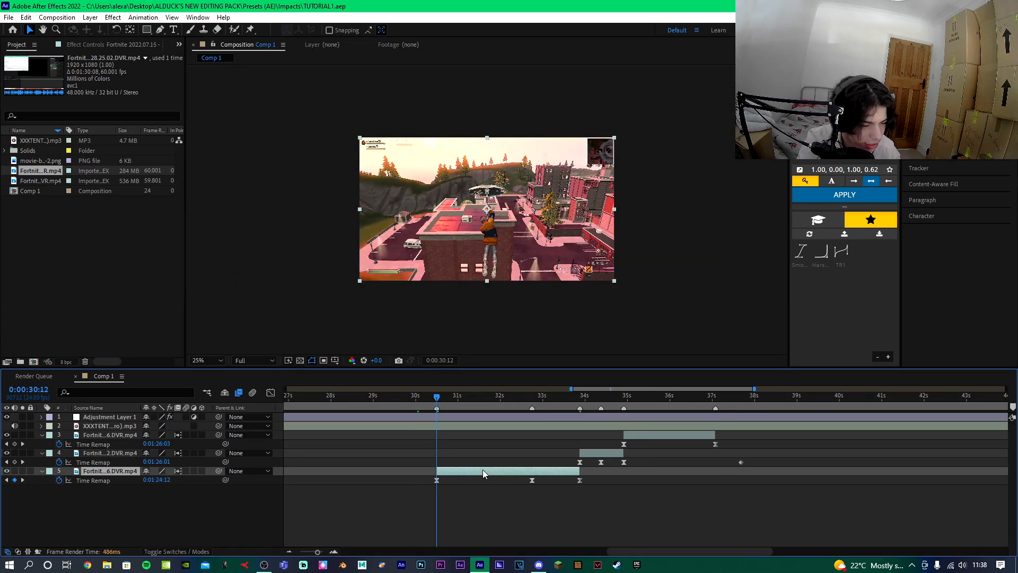
pyautogui.hotkey('ctrl', 'shift', 'd')
pyautogui.click(423, 480)
pyautogui.press('Delete')
pyautogui.click(532, 400)
pyautogui.click(527, 472)
pyautogui.hotkey('ctrl', 'shift', 'd')
pyautogui.press('Delete')
pyautogui.click(439, 399)
pyautogui.click(455, 470)
# Apply an animation preset from Presets (AE) > Impacts to the second adjustment layer and preview it.
pyautogui.click(131, 17)
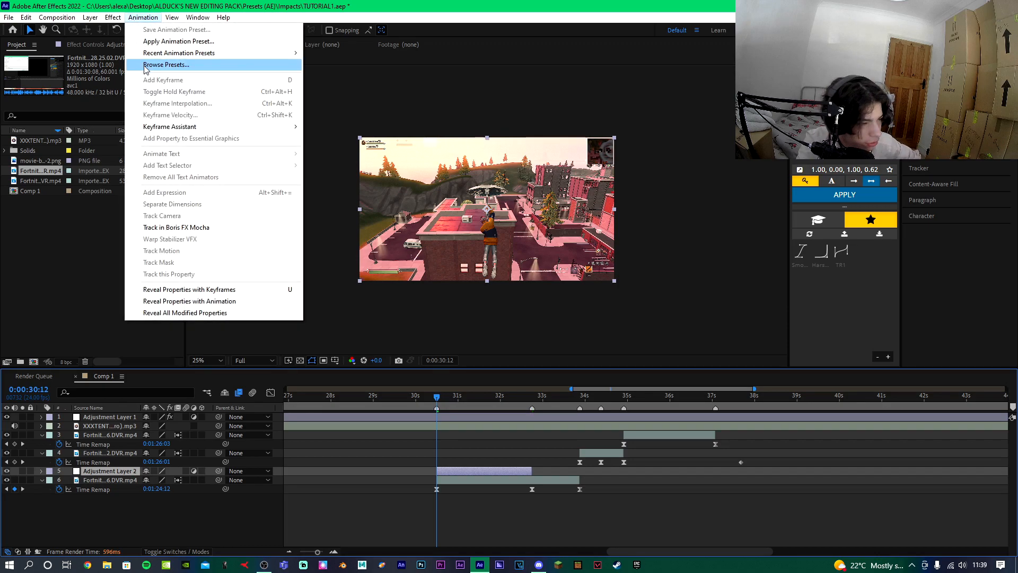
pyautogui.click(154, 39)
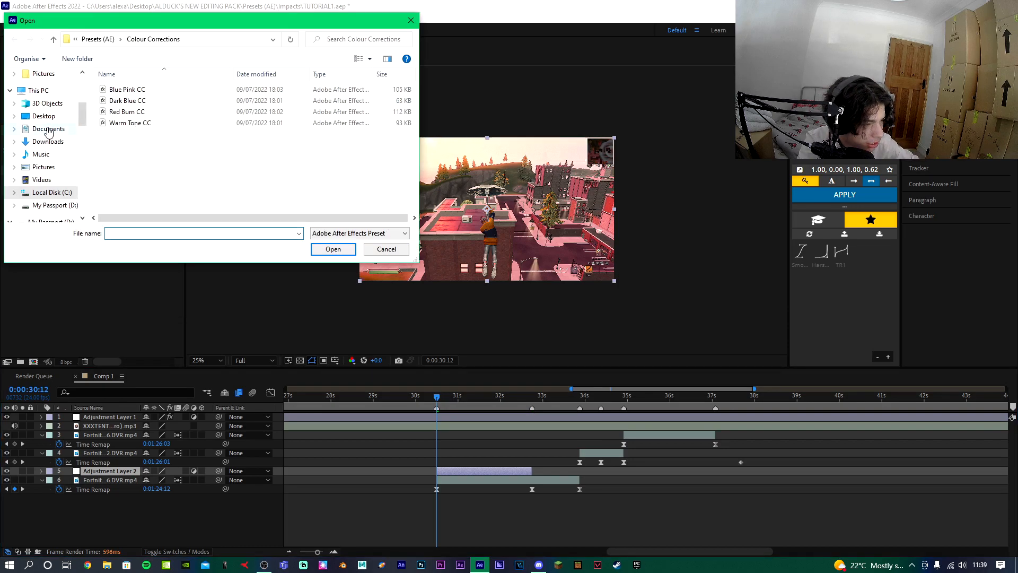
pyautogui.click(101, 39)
pyautogui.doubleClick(155, 102)
pyautogui.doubleClick(157, 102)
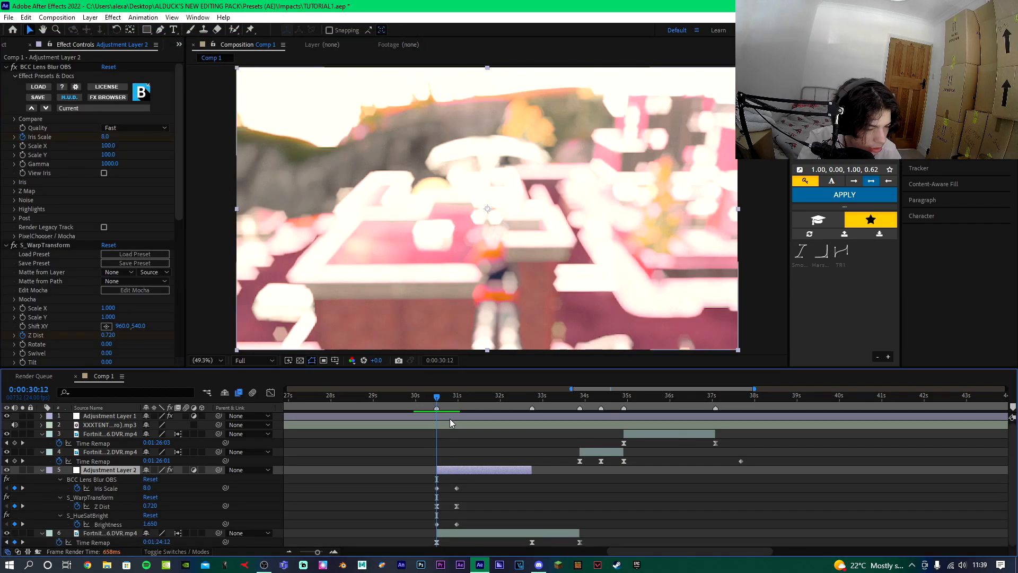
pyautogui.click(409, 397)
pyautogui.press('space')
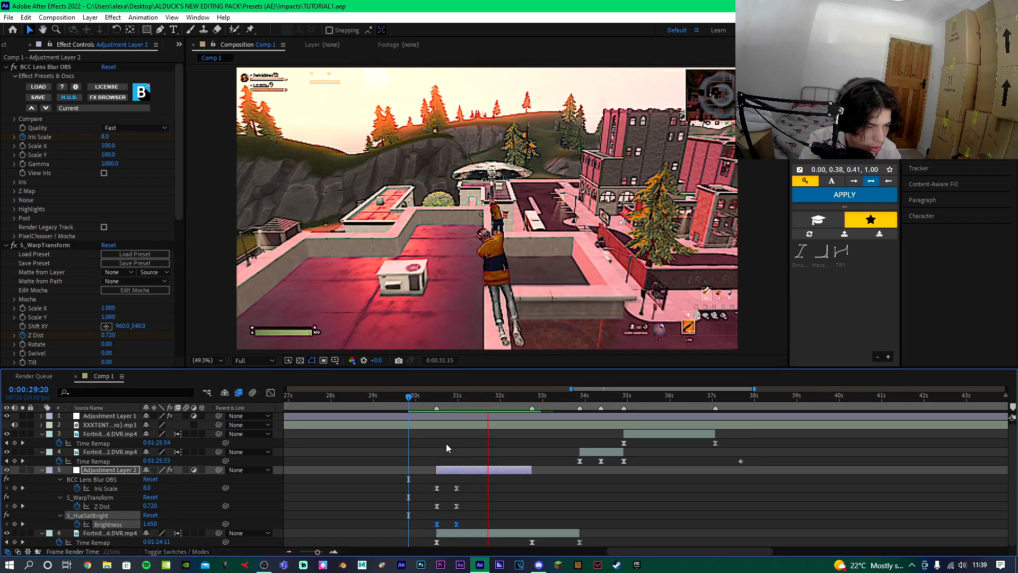
# Add a third adjustment layer trimmed to the span between the clip's second and third time-remap keyframes.
pyautogui.click(532, 397)
pyautogui.click(514, 470)
pyautogui.hotkey('ctrl', 'alt', 'y')
pyautogui.hotkey('ctrl', 'shift', 'd')
pyautogui.click(520, 477)
pyautogui.press('Delete')
pyautogui.click(580, 397)
pyautogui.click(576, 470)
pyautogui.hotkey('ctrl', 'shift', 'd')
pyautogui.press('Delete')
pyautogui.press('j')
pyautogui.click(552, 470)
# Apply a shake animation preset from the Impacts folder to the third adjustment layer.
pyautogui.click(143, 17)
pyautogui.click(150, 41)
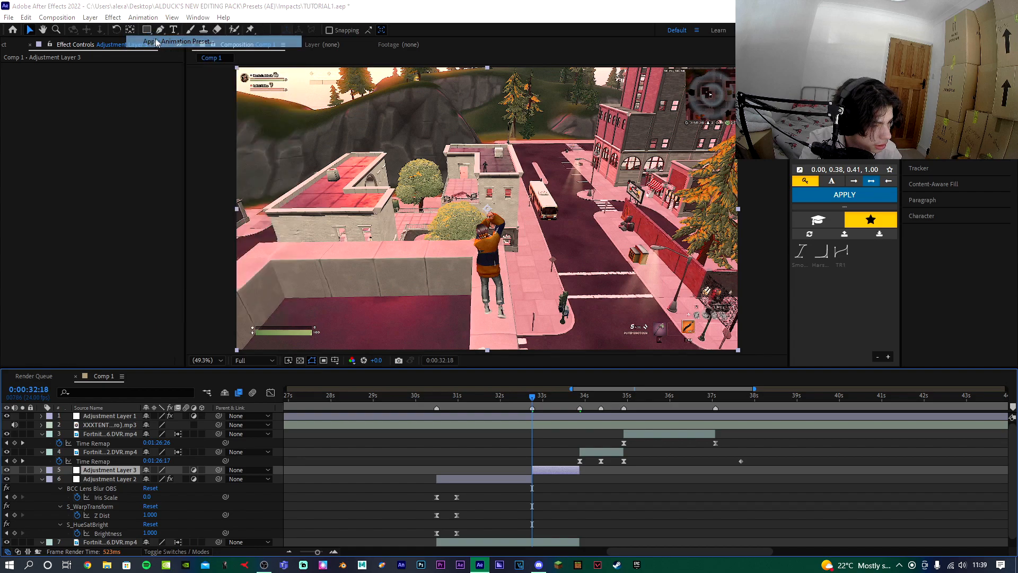
pyautogui.doubleClick(212, 156)
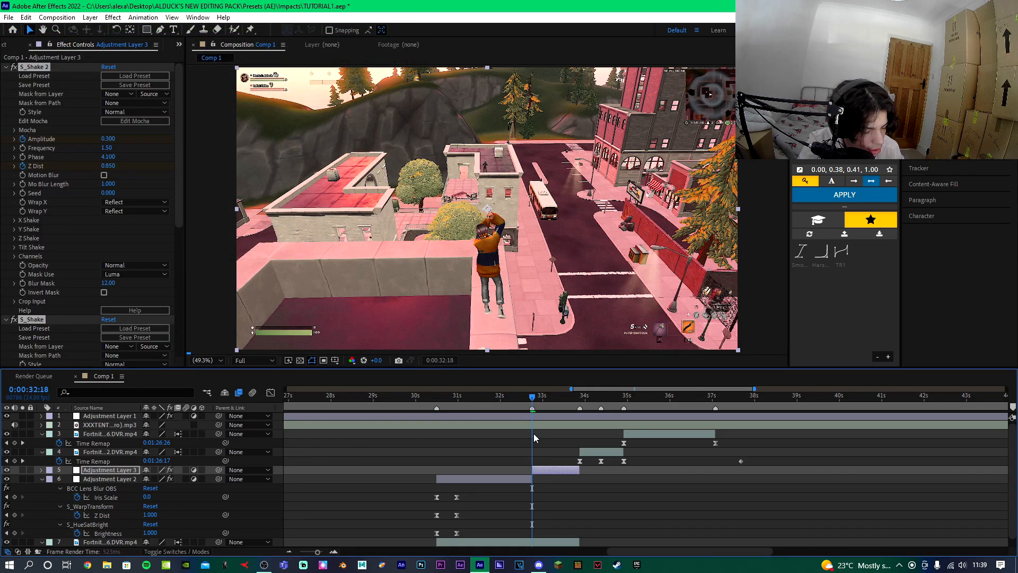
# Retime the shake preset's keyframes on the third adjustment layer and preview the section.
pyautogui.moveTo(564, 488); pyautogui.dragTo(539, 506)
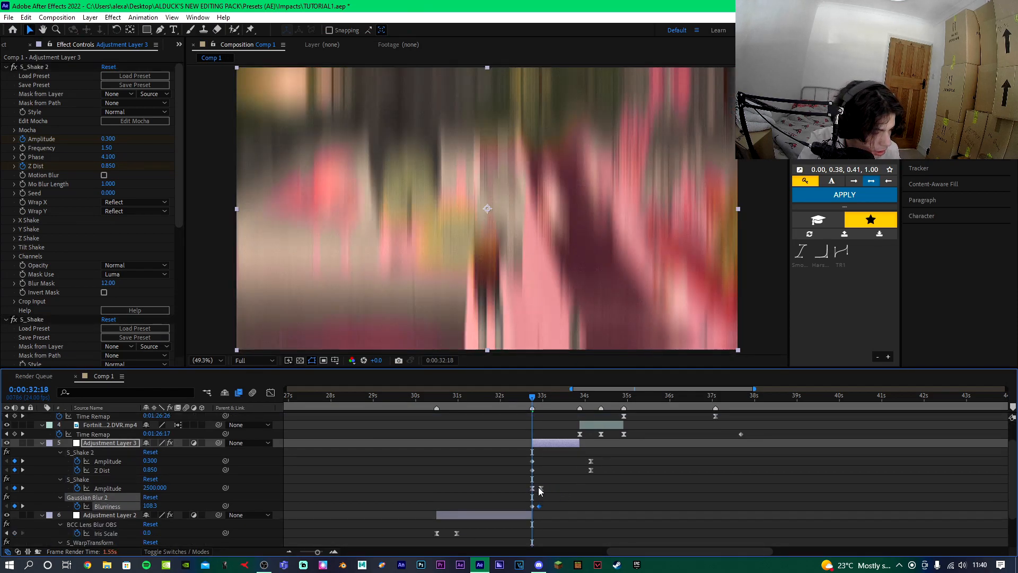
pyautogui.click(541, 488)
pyautogui.moveTo(574, 457); pyautogui.dragTo(593, 473)
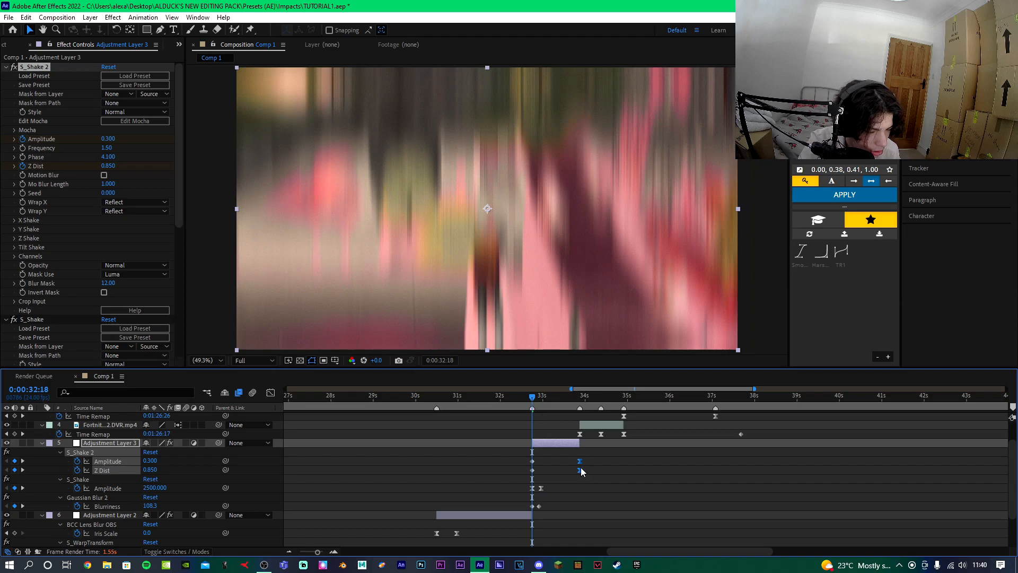
pyautogui.click(500, 396)
pyautogui.press('space')
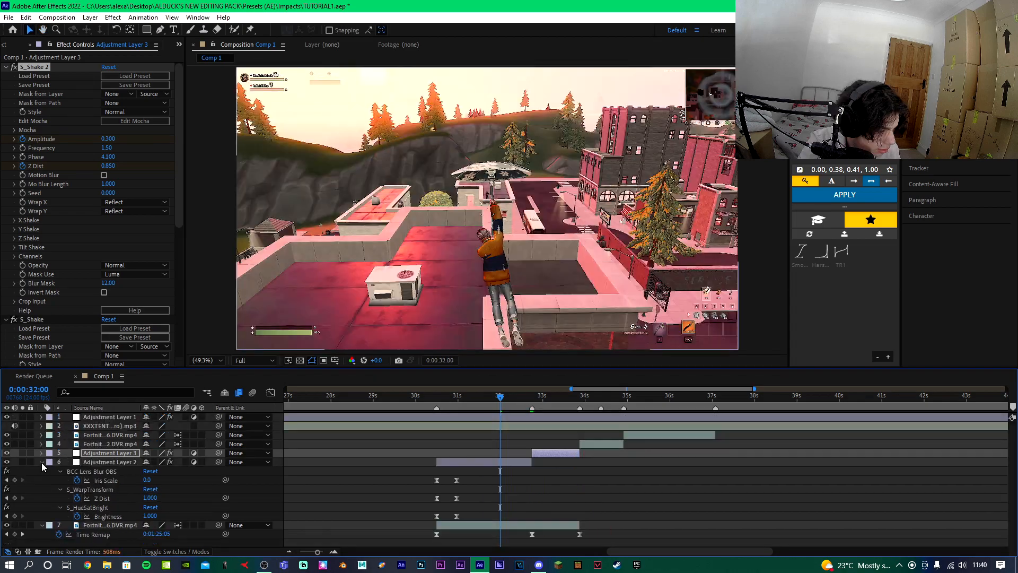
# Add Position and Scale keyframes to the lowest gameplay clip at about 33:10.
pyautogui.click(42, 463)
pyautogui.click(560, 396)
pyautogui.click(536, 473)
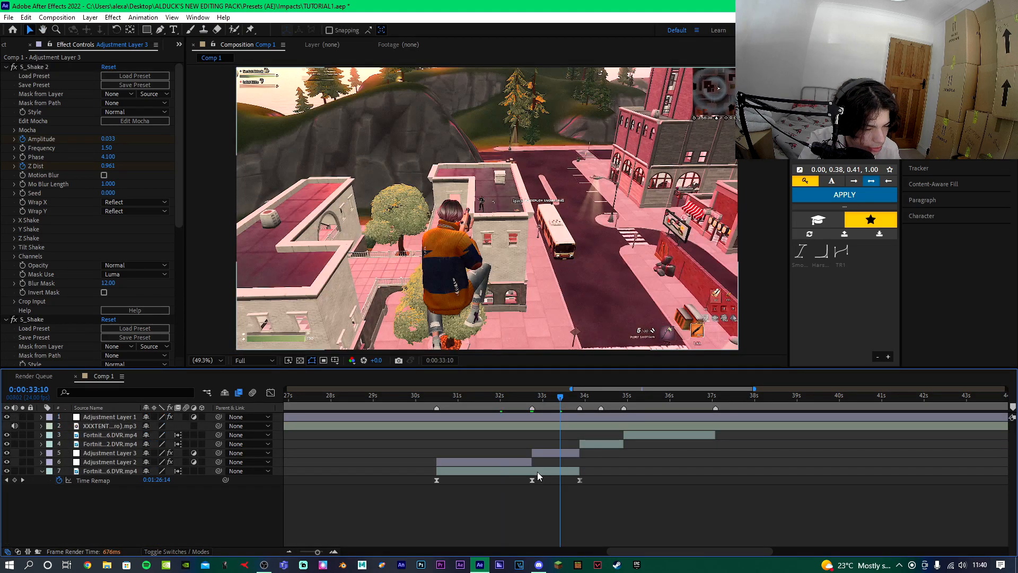
pyautogui.press('p')
pyautogui.press('s')
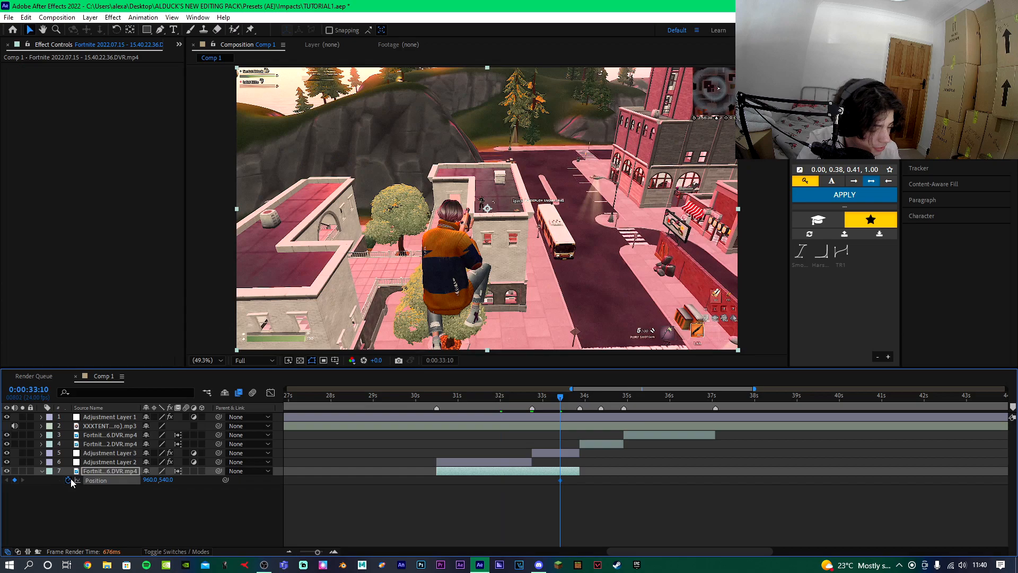
pyautogui.click(67, 480)
pyautogui.press('u')
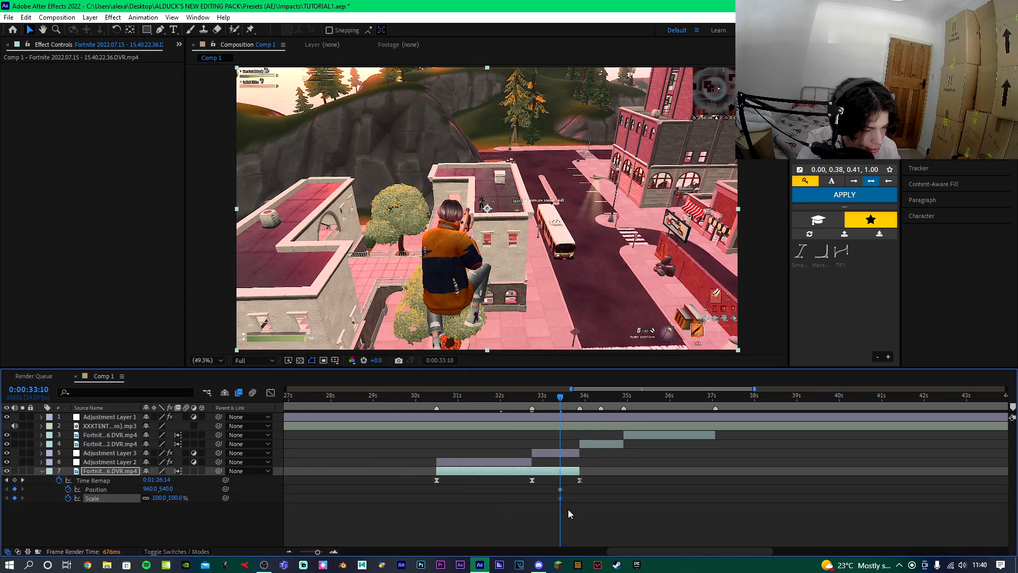
# Set the clip's Scale to 690% at about 33:20.
pyautogui.scroll(2, 567, 508)
pyautogui.moveTo(526, 486); pyautogui.dragTo(542, 500)
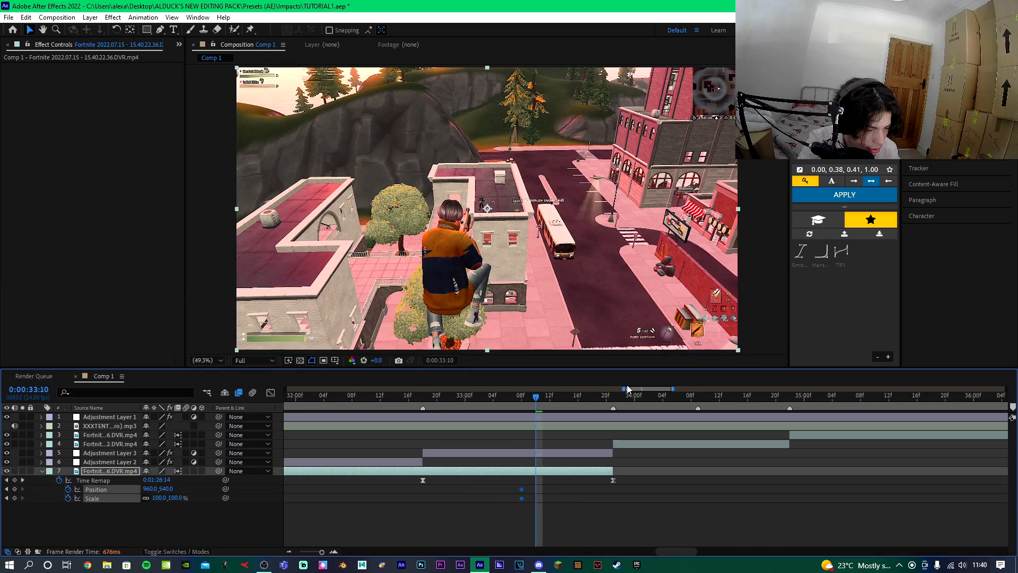
pyautogui.moveTo(539, 405); pyautogui.dragTo(606, 397)
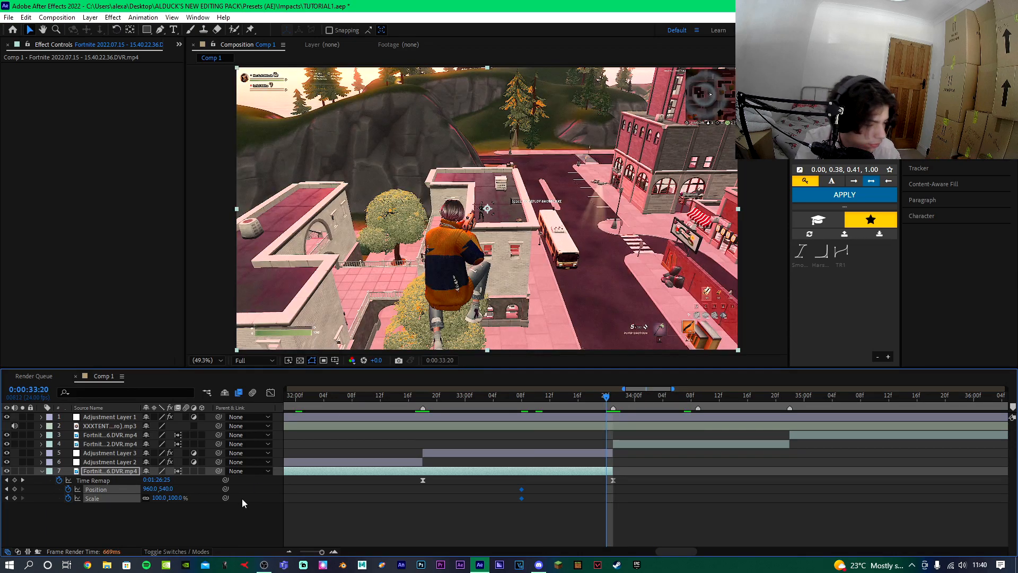
pyautogui.moveTo(207, 498); pyautogui.dragTo(290, 498)
pyautogui.click(160, 498)
pyautogui.write('690')
pyautogui.press('Return')
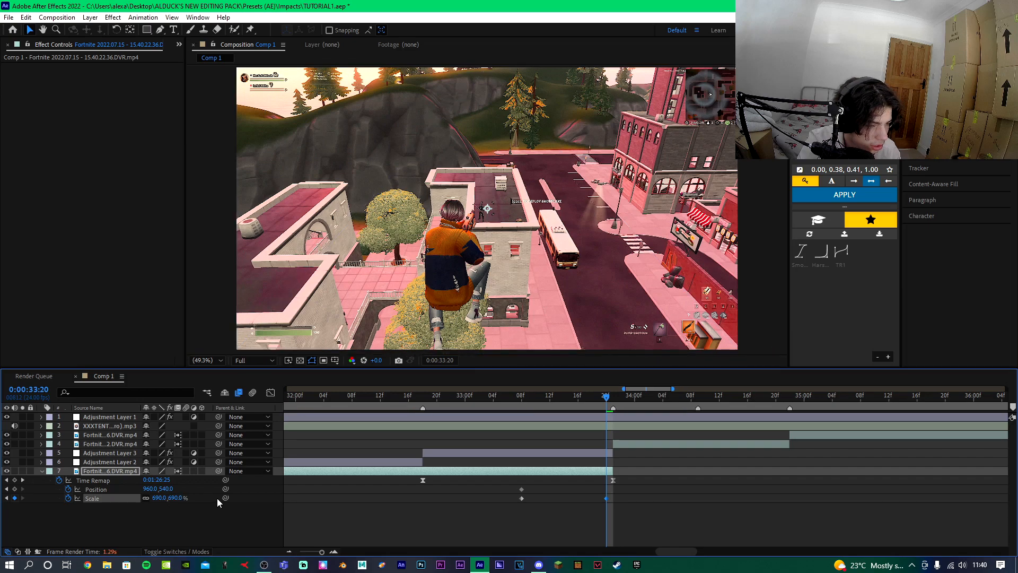
# Shift the lowest gameplay clip's Position far to the left at 33:20 and easy-ease its Position and Scale keyframes.
pyautogui.click(150, 488)
pyautogui.write('480')
pyautogui.press('Return')
pyautogui.moveTo(111, 493); pyautogui.dragTo(18, 499)
pyautogui.scroll(-2, 384, 260)
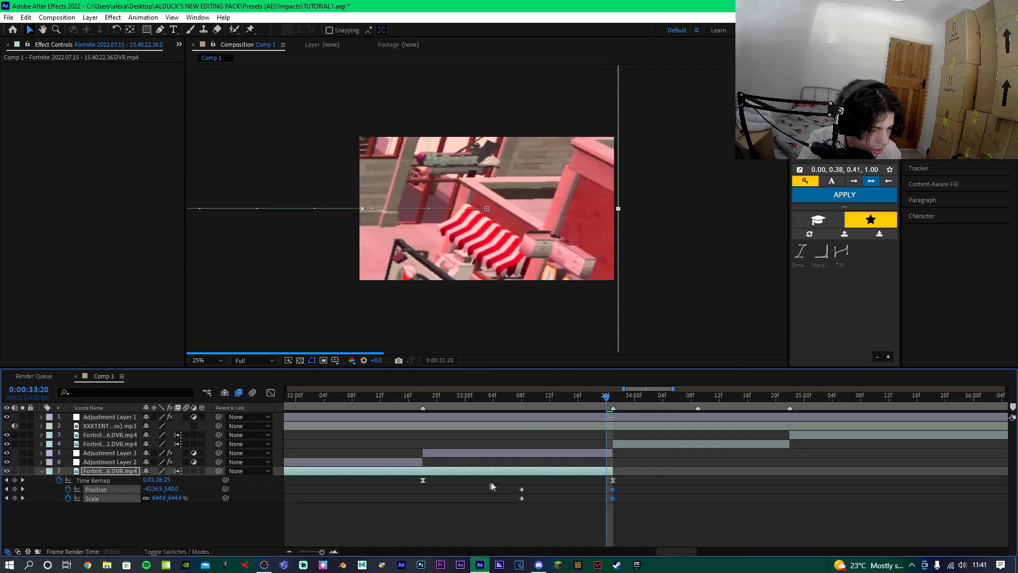
pyautogui.moveTo(491, 484); pyautogui.dragTo(635, 509)
pyautogui.press('F9')
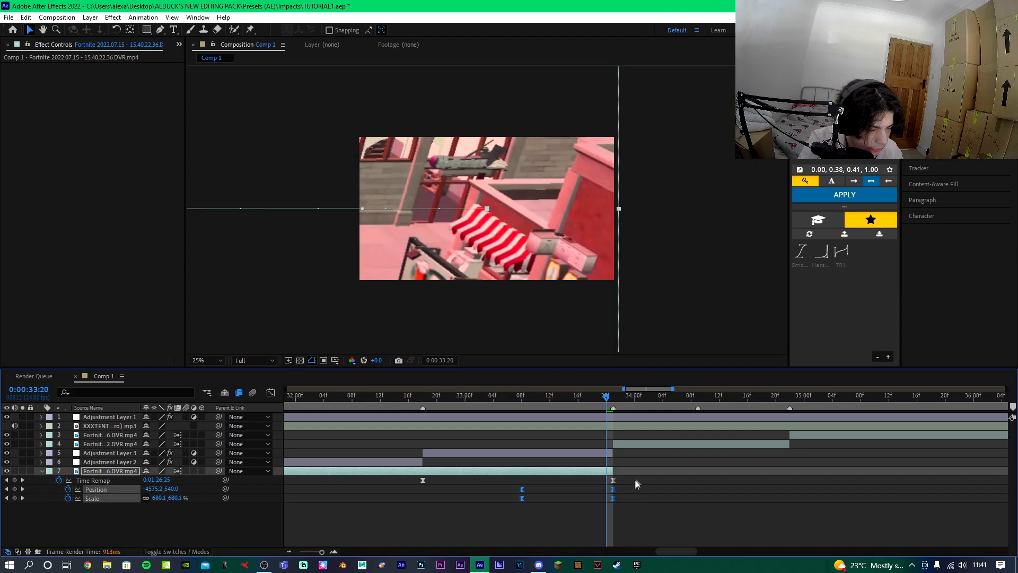
# In the Graph Editor, separate the clip's Position dimensions and steepen the X Position curve's ease handles.
pyautogui.click(271, 392)
pyautogui.click(98, 489)
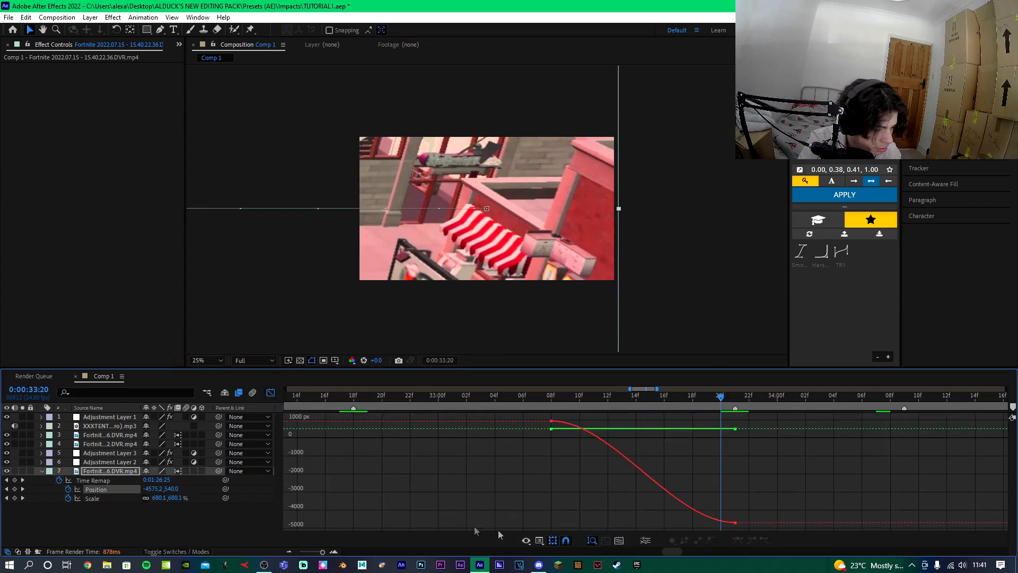
pyautogui.click(646, 540)
pyautogui.moveTo(645, 429); pyautogui.dragTo(753, 449)
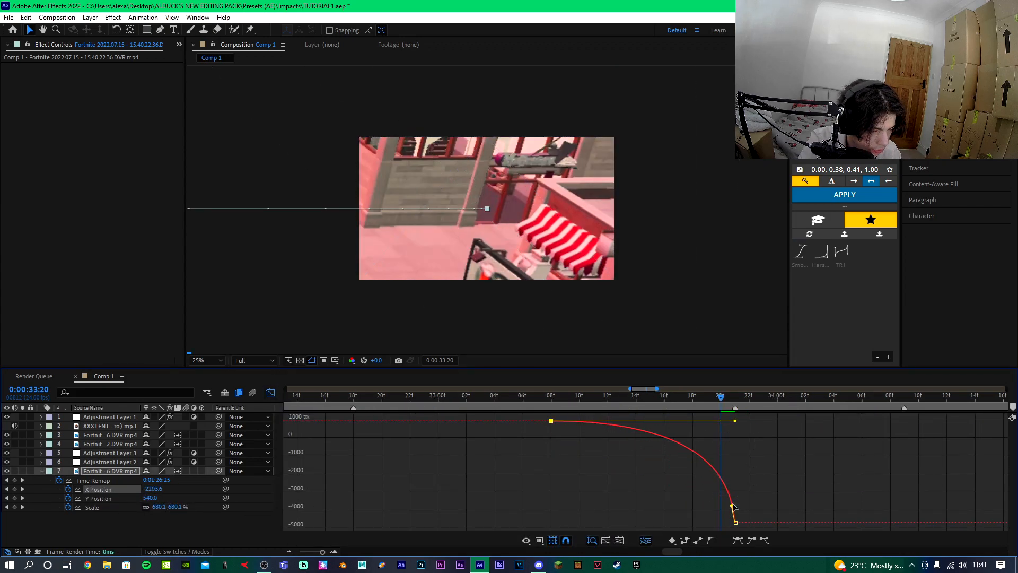
pyautogui.moveTo(732, 505); pyautogui.dragTo(759, 422)
# Stretch the Scale curve's ease handle for a sharper zoom and preview the transition.
pyautogui.click(92, 507)
pyautogui.moveTo(613, 523); pyautogui.dragTo(730, 523)
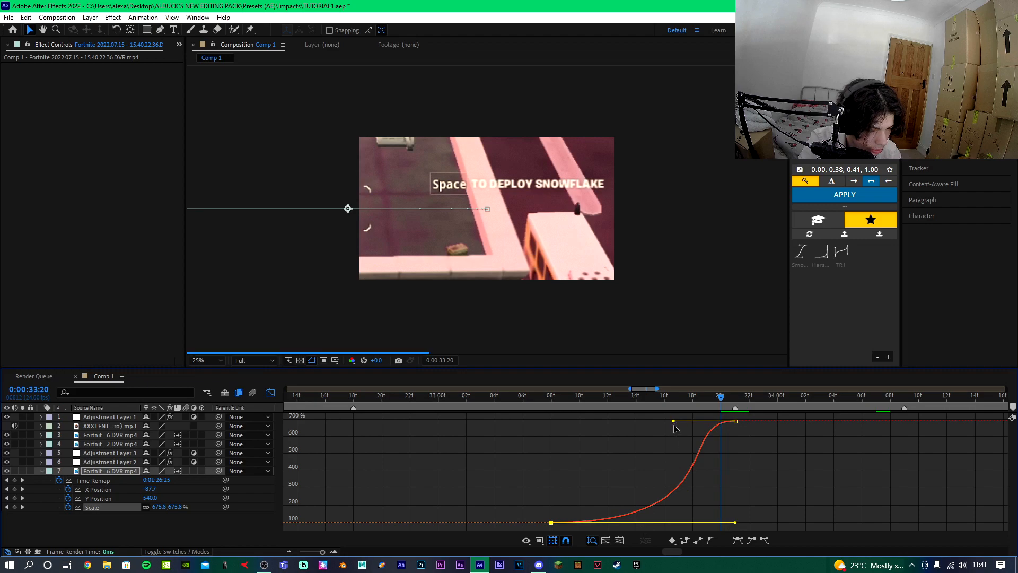
pyautogui.hotkey('shift', 'F3')
pyautogui.press('space')
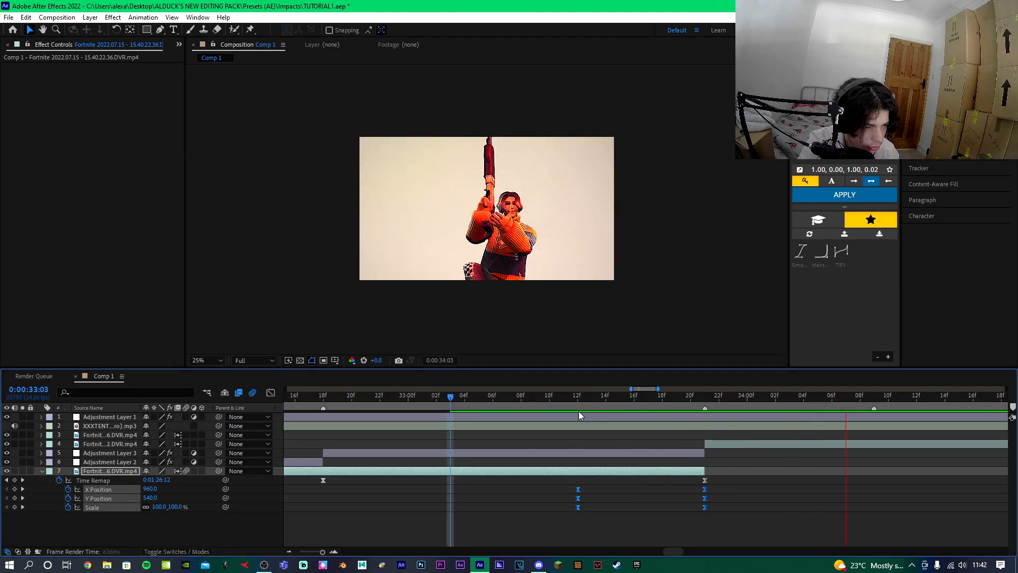
pyautogui.press('space')
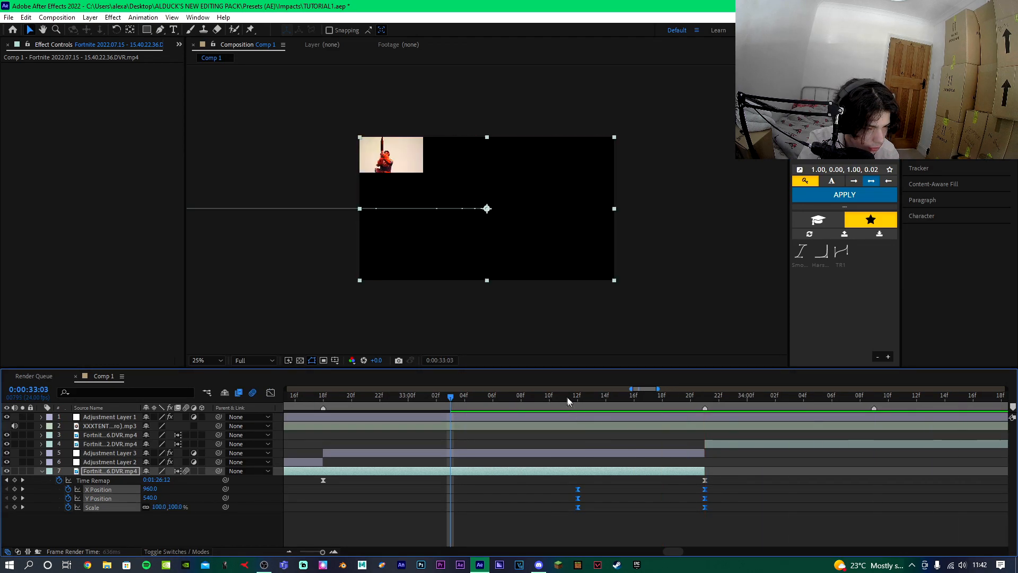
# Select the next gameplay clip at 33:21, add Position and Scale keyframes and enable time remapping on it.
pyautogui.click(705, 397)
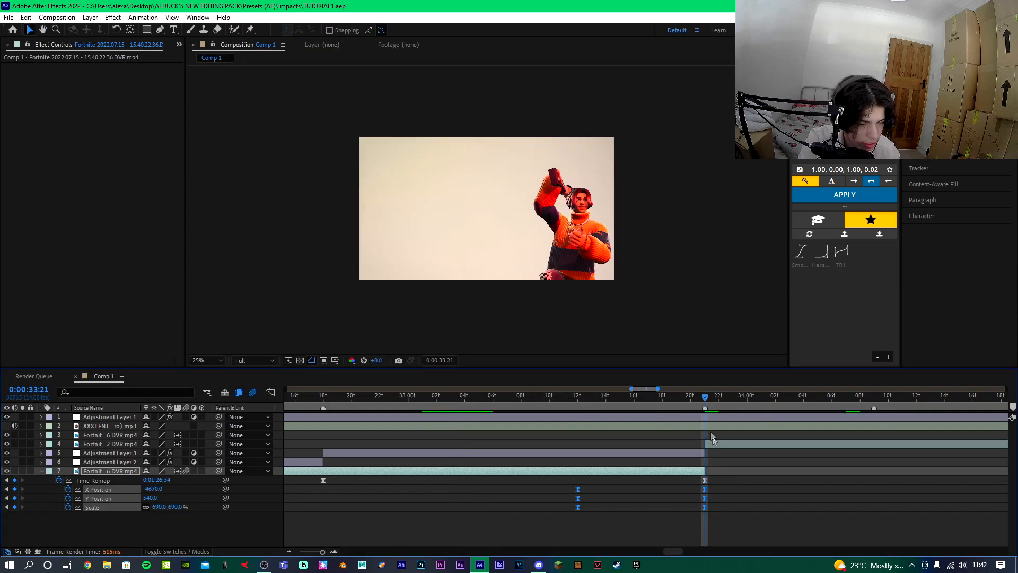
pyautogui.click(717, 444)
pyautogui.press('p')
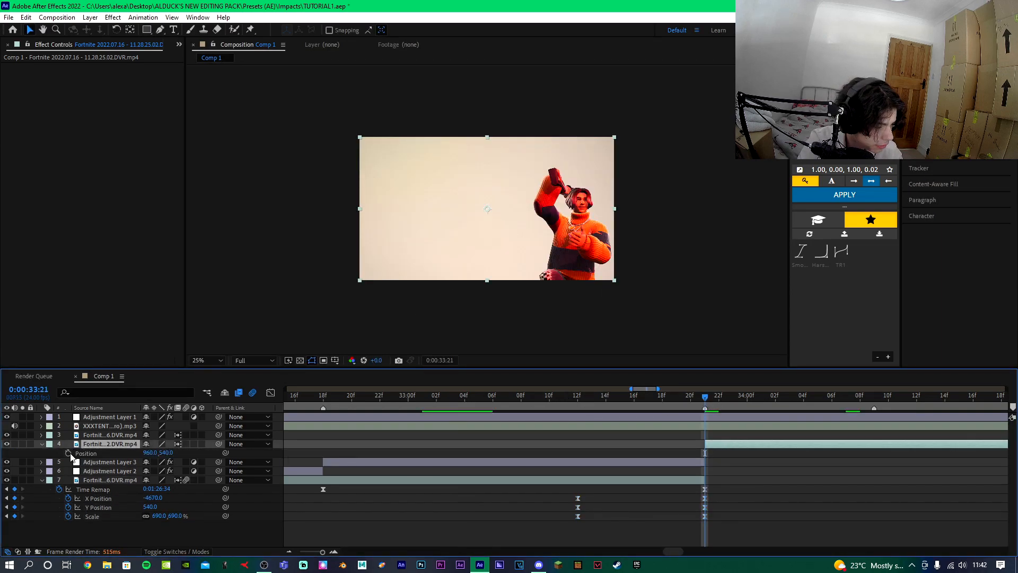
pyautogui.hotkey('alt', 'shift', 's')
pyautogui.hotkey('ctrl', 'alt', 't')
# Apply Motion Tile to that clip with Output Width 280, Output Height 290 and Mirror Edges on.
pyautogui.moveTo(954, 107); pyautogui.dragTo(712, 106)
pyautogui.write('mo')
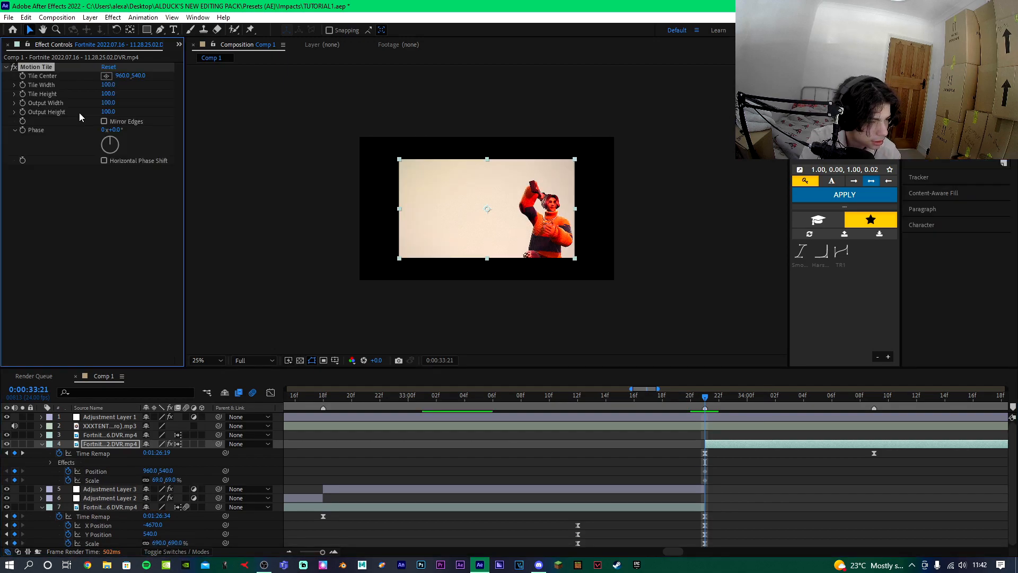
pyautogui.moveTo(119, 105); pyautogui.dragTo(136, 105)
pyautogui.click(112, 111)
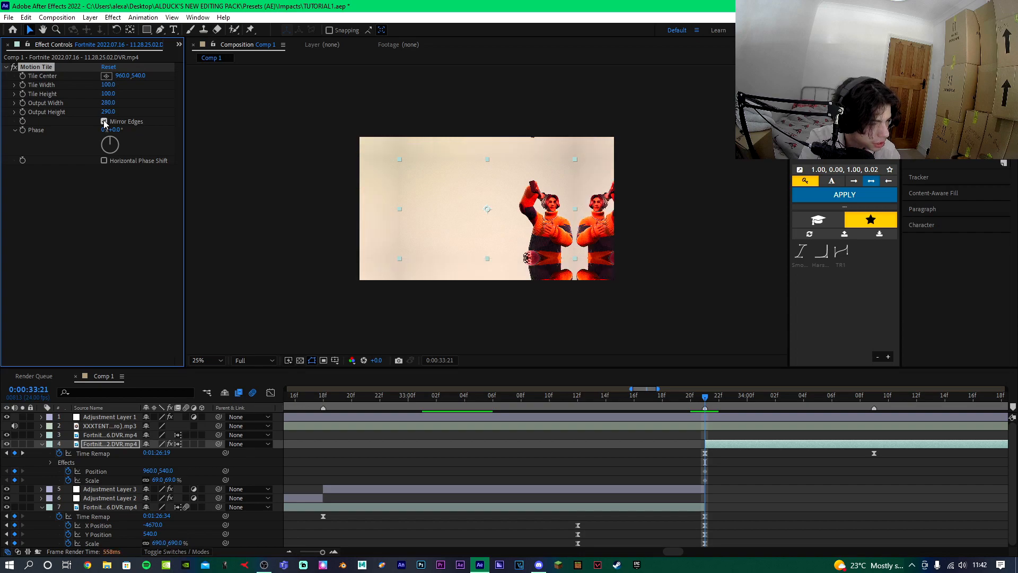
# Set the clip's Scale to 72% and Position to 1411, 540 at 33:21.
pyautogui.moveTo(168, 484); pyautogui.dragTo(158, 487)
pyautogui.write('100')
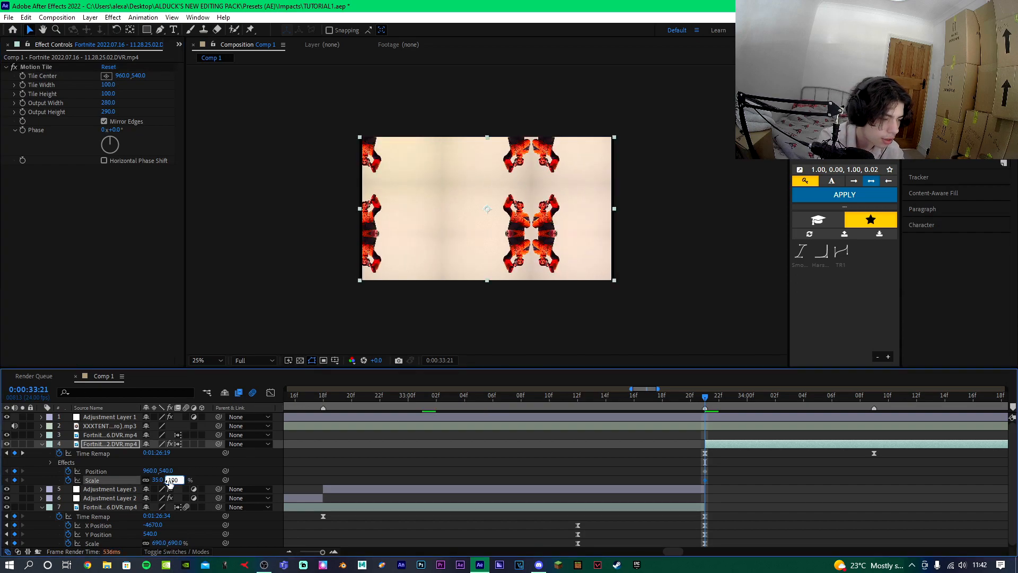
pyautogui.press('Return')
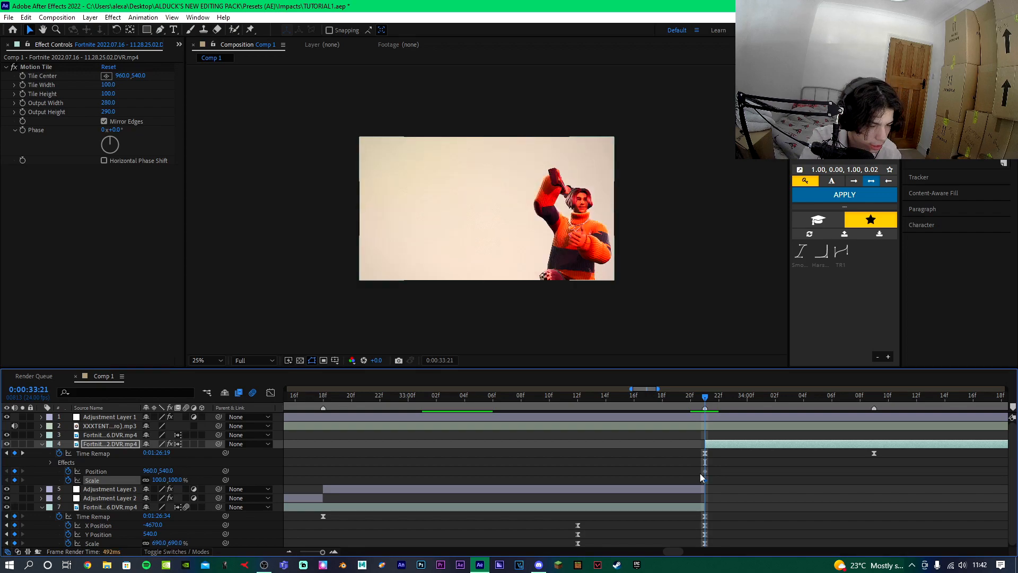
pyautogui.click(775, 475)
pyautogui.moveTo(179, 480); pyautogui.dragTo(169, 484)
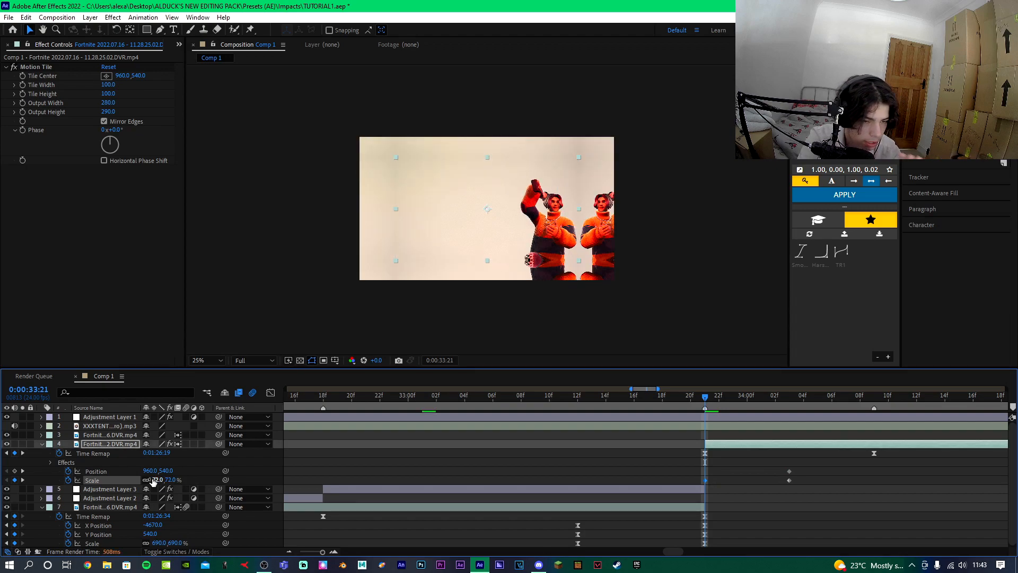
pyautogui.moveTo(152, 470); pyautogui.dragTo(382, 465)
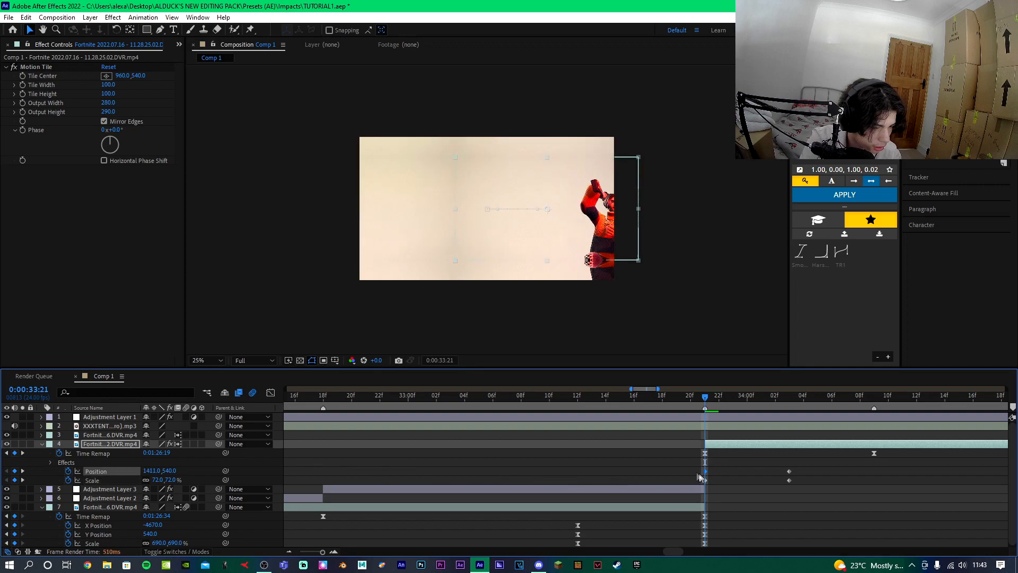
# Reverse the Flow ease curve to 0.00, 0.98, 0.00, 1.00, apply it to the clip's selected keyframes and preview.
pyautogui.moveTo(696, 471); pyautogui.dragTo(792, 482)
pyautogui.rightClick(836, 128)
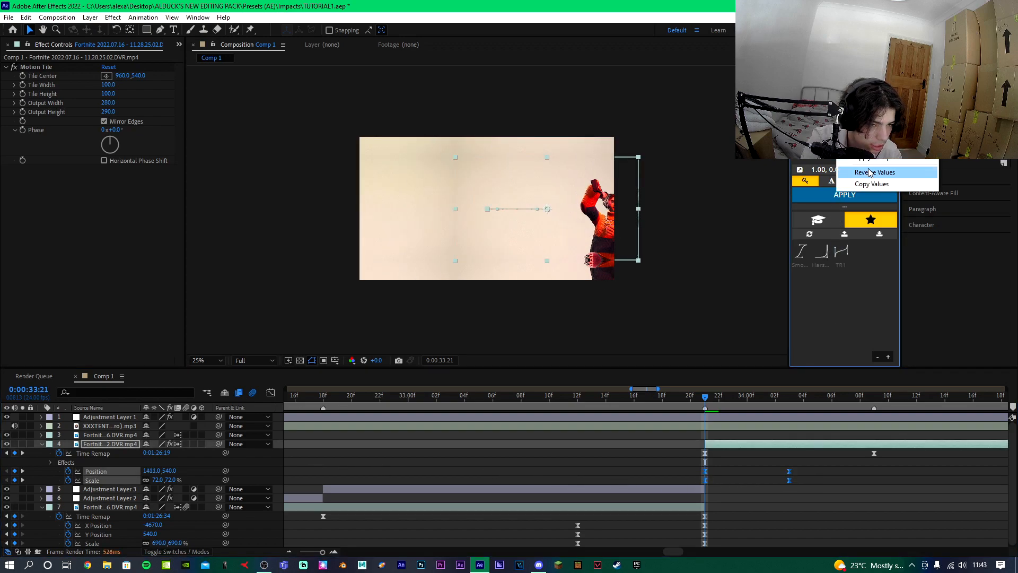
pyautogui.click(870, 173)
pyautogui.click(839, 202)
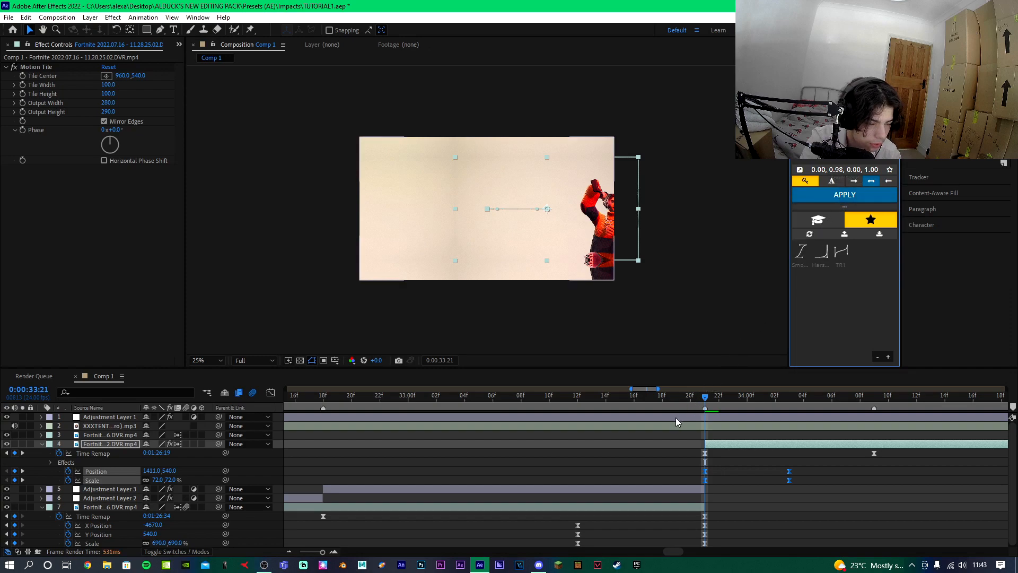
pyautogui.click(577, 401)
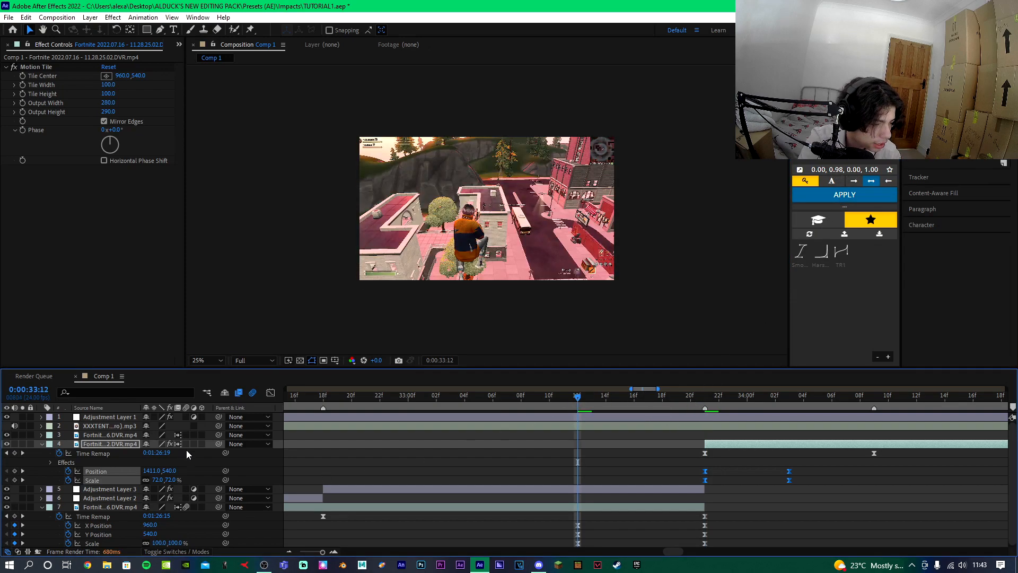
pyautogui.press('space')
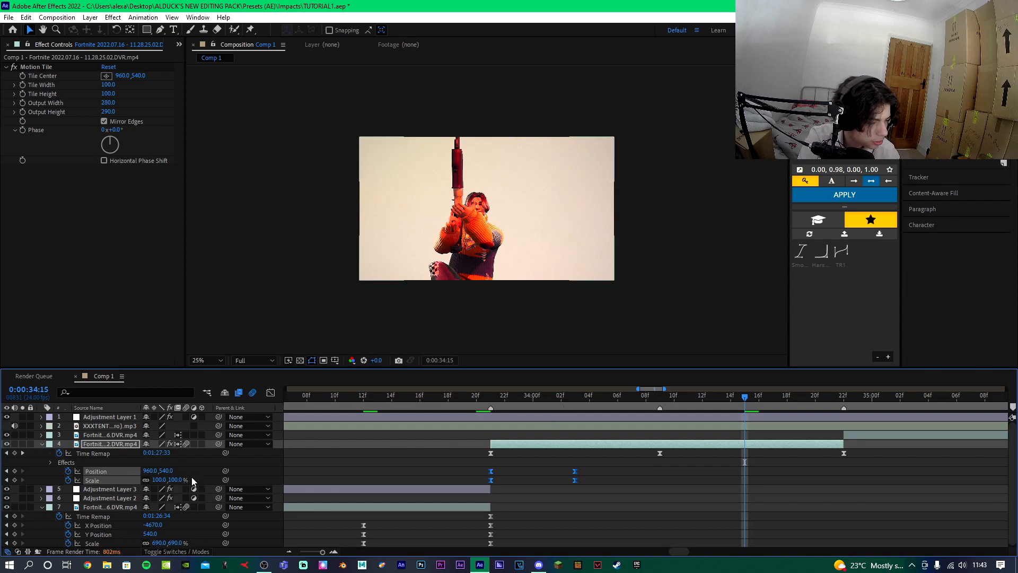
# Add a 171% Scale keyframe at 34:15 and select the clip's Scale keyframes.
pyautogui.moveTo(170, 479); pyautogui.dragTo(196, 487)
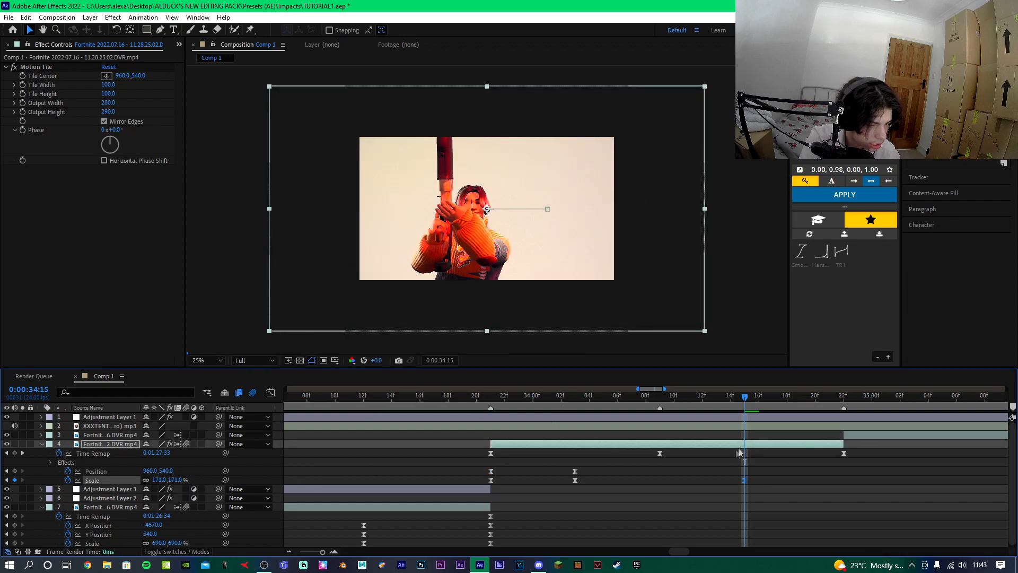
pyautogui.moveTo(555, 482); pyautogui.dragTo(777, 490)
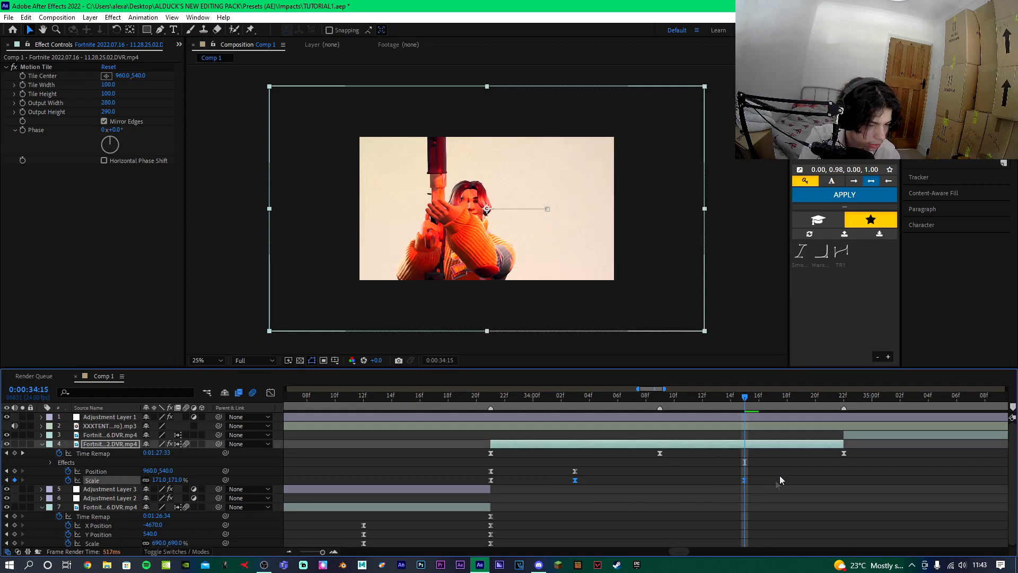
# Shape the Scale curve's bezier handles in the Graph Editor into a slow start followed by a sharp zoom-in.
pyautogui.click(268, 394)
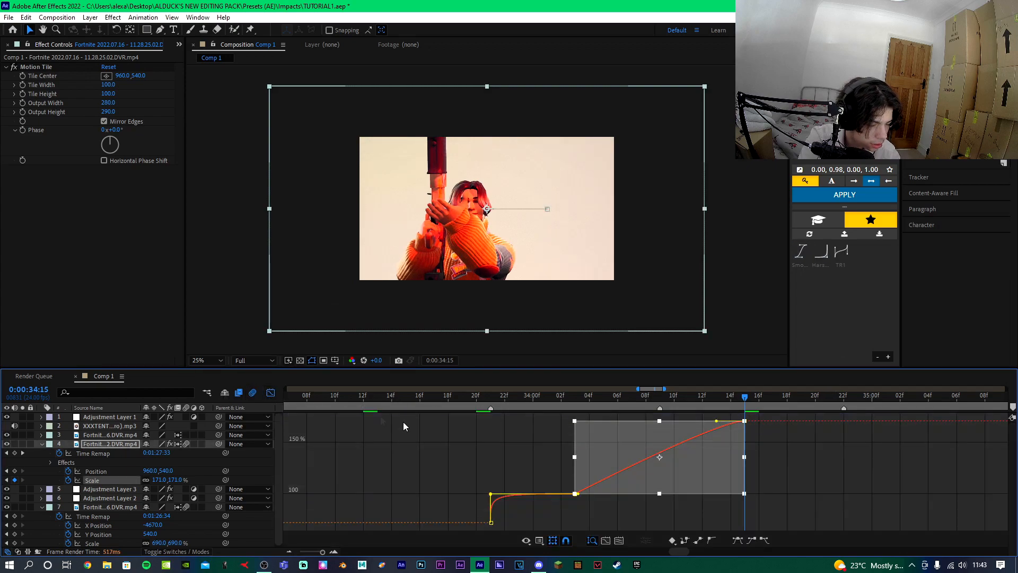
pyautogui.click(576, 494)
pyautogui.moveTo(597, 496); pyautogui.dragTo(653, 491)
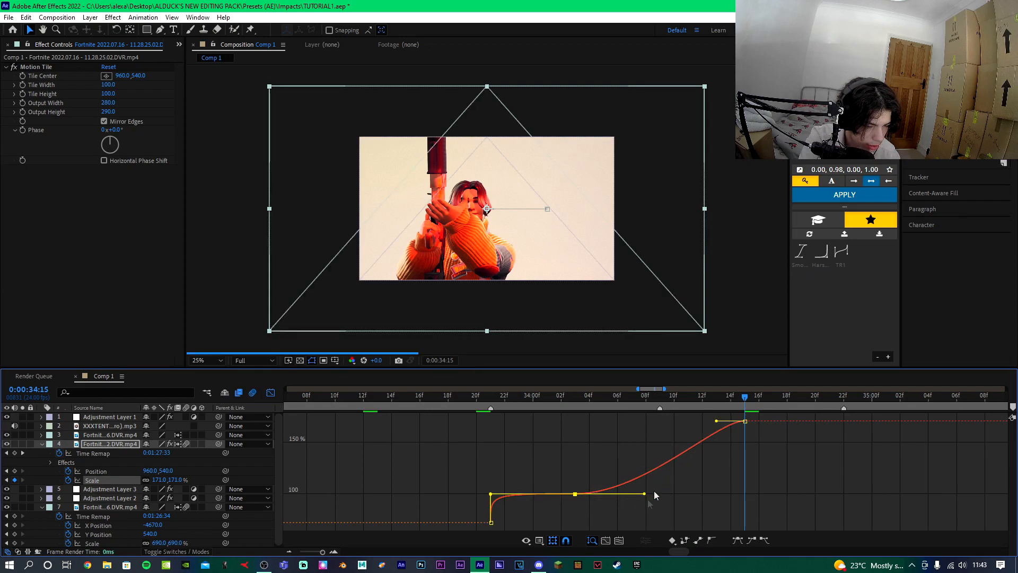
pyautogui.moveTo(716, 421); pyautogui.dragTo(646, 431)
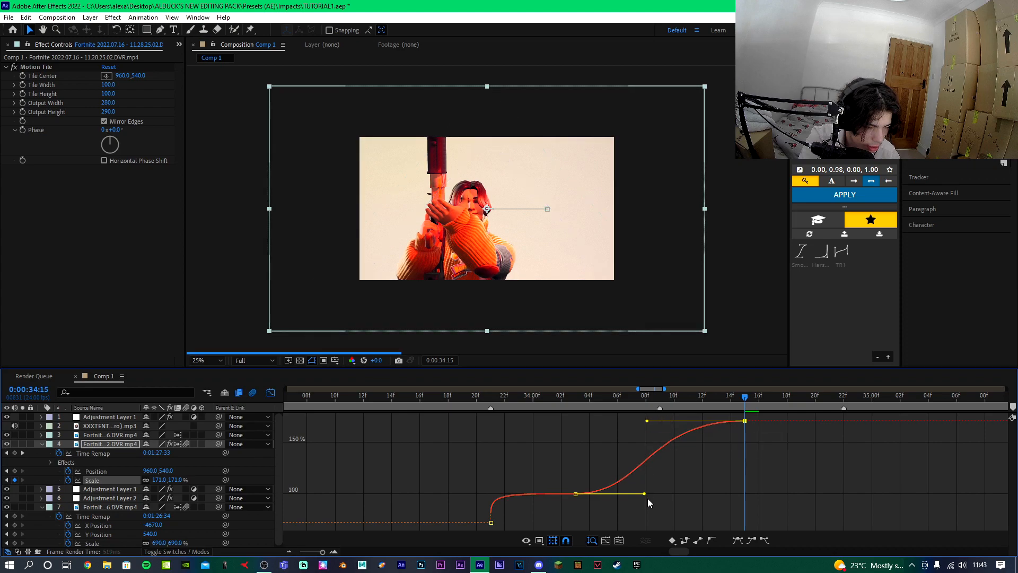
pyautogui.moveTo(644, 494); pyautogui.dragTo(695, 493)
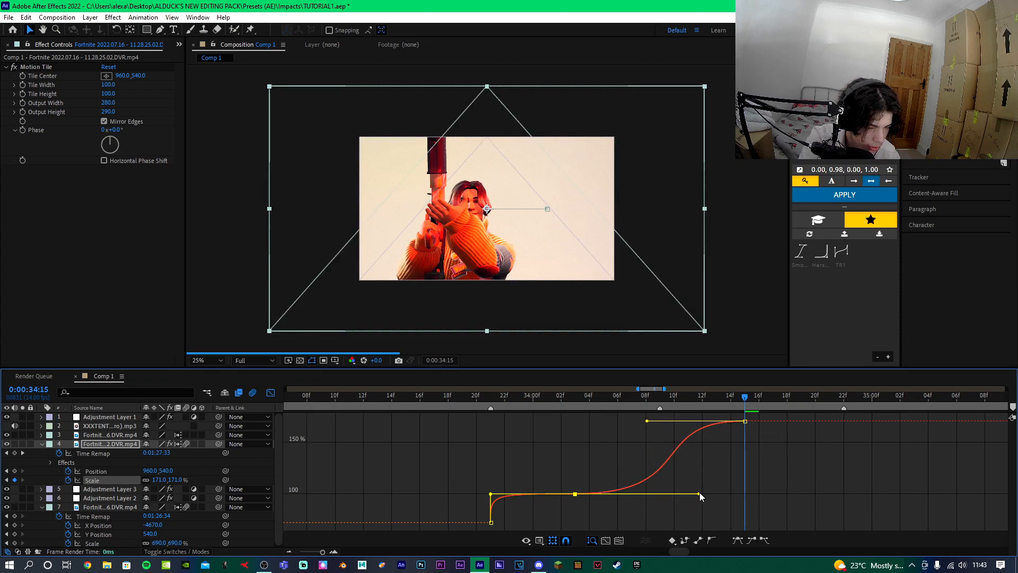
pyautogui.moveTo(644, 420); pyautogui.dragTo(611, 422)
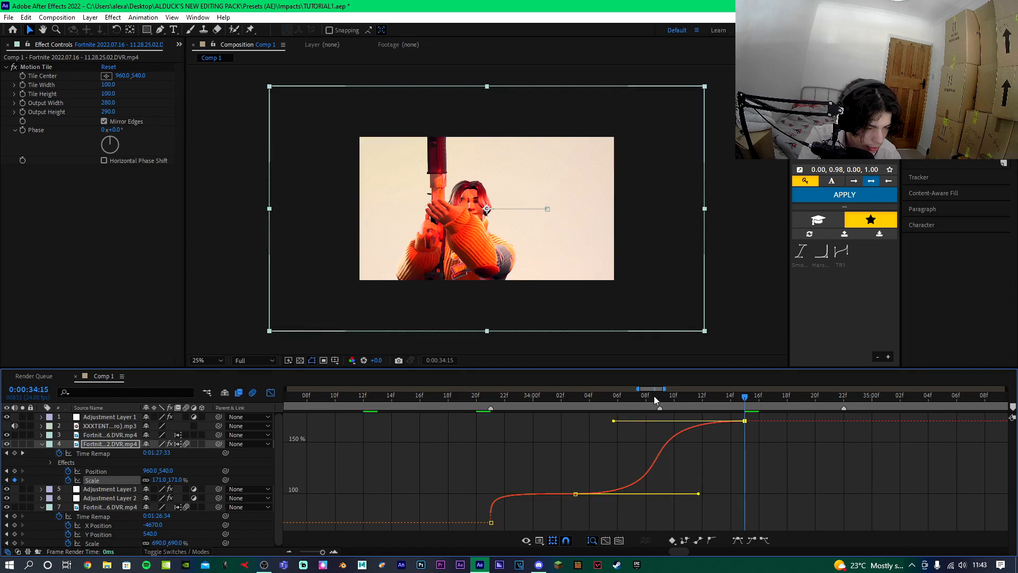
pyautogui.click(671, 394)
pyautogui.moveTo(671, 395); pyautogui.dragTo(660, 396)
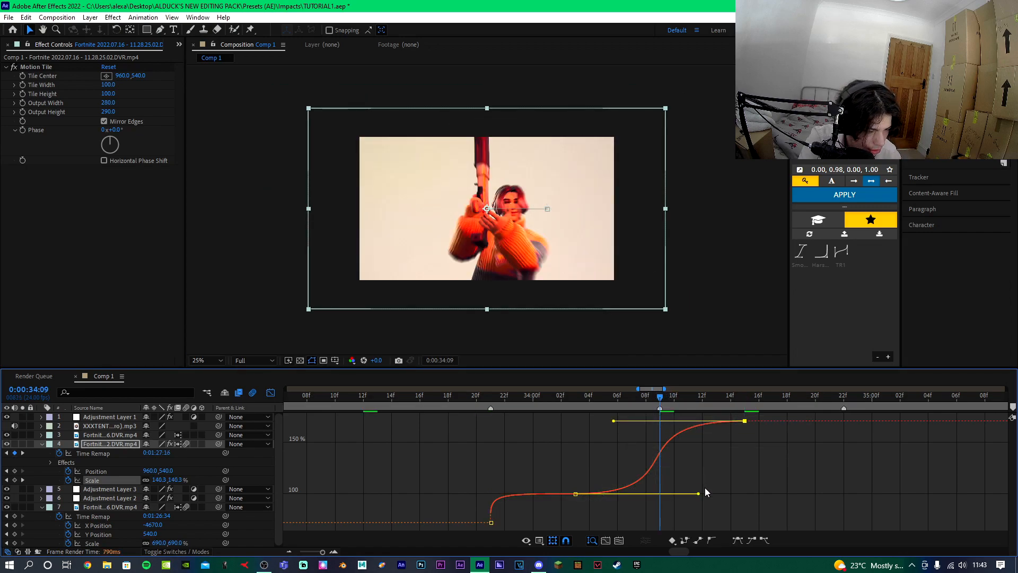
pyautogui.moveTo(699, 495); pyautogui.dragTo(724, 493)
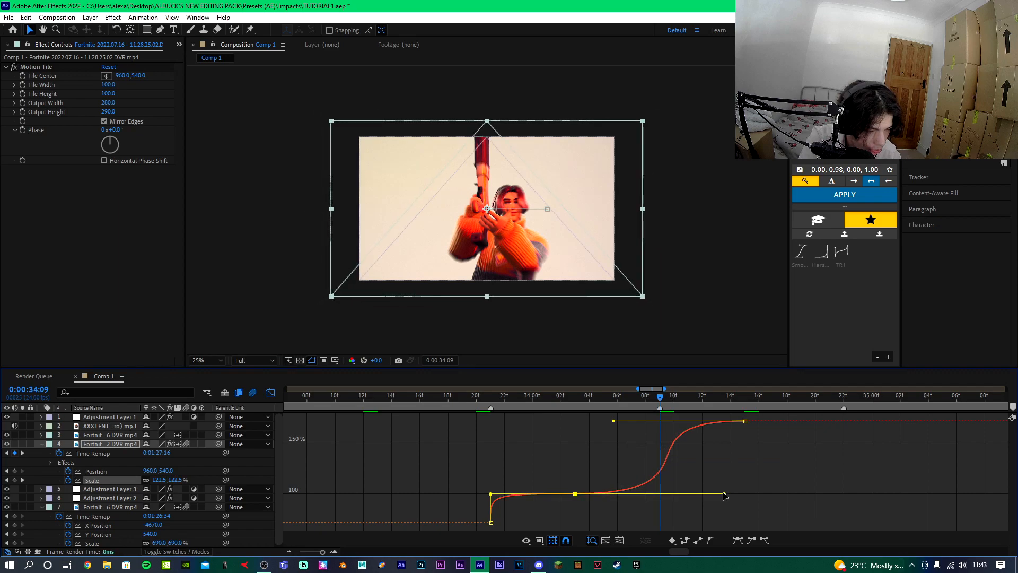
pyautogui.click(271, 392)
# Preview the zoom section and save the project.
pyautogui.click(546, 396)
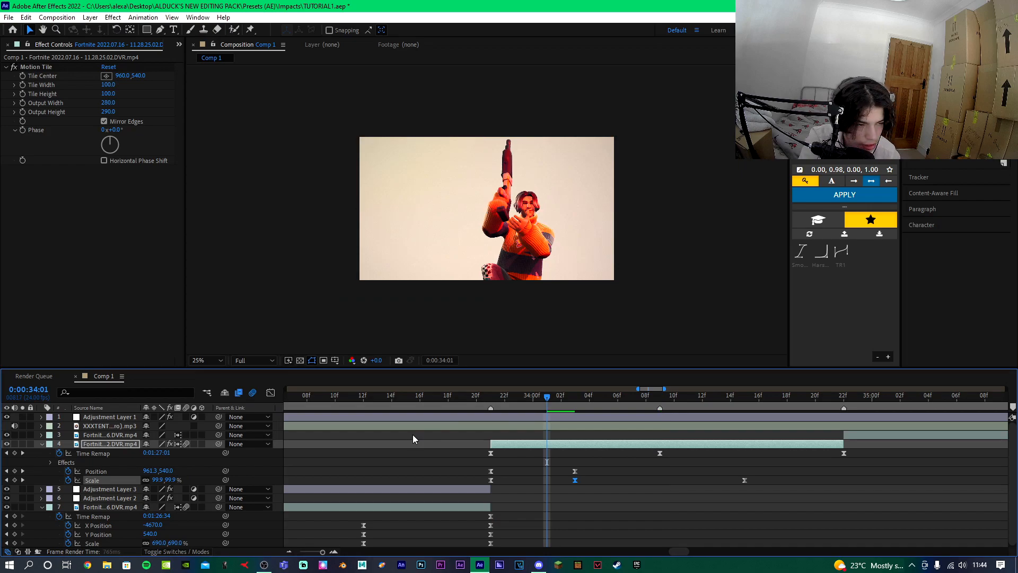
pyautogui.press('space')
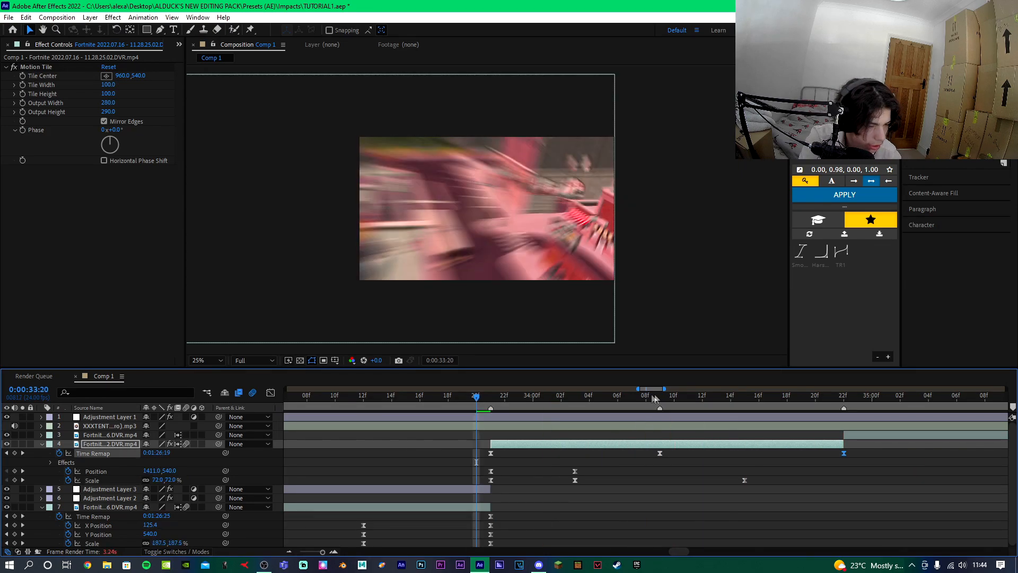
pyautogui.click(659, 398)
pyautogui.scroll(-2, 649, 462)
pyautogui.hotkey('ctrl', 's')
# Duplicate the clip and pre-compose the duplicate, moving all attributes into the new composition.
pyautogui.click(649, 446)
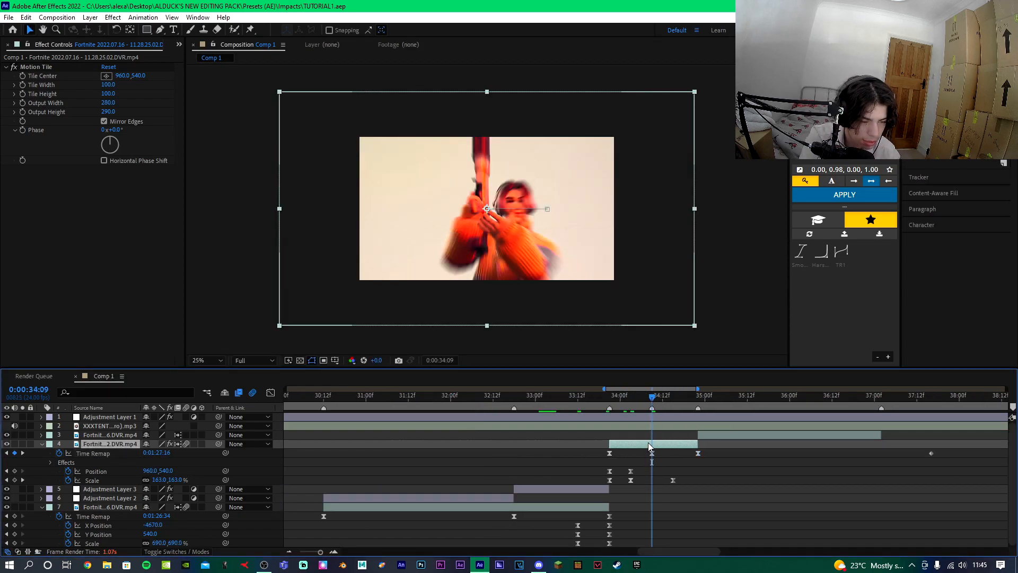
pyautogui.hotkey('ctrl', 'd')
pyautogui.rightClick(653, 444)
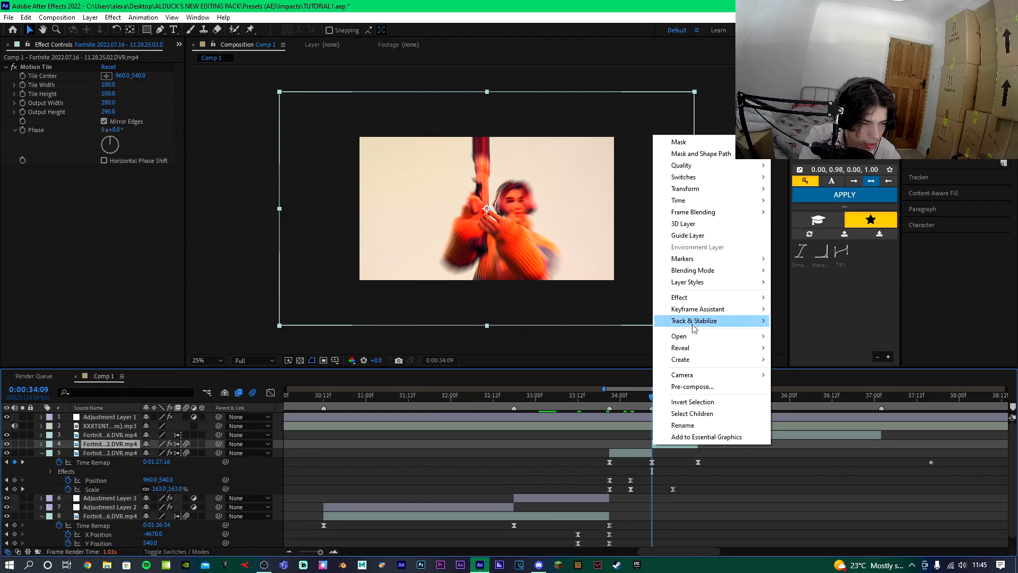
pyautogui.click(692, 386)
pyautogui.click(435, 290)
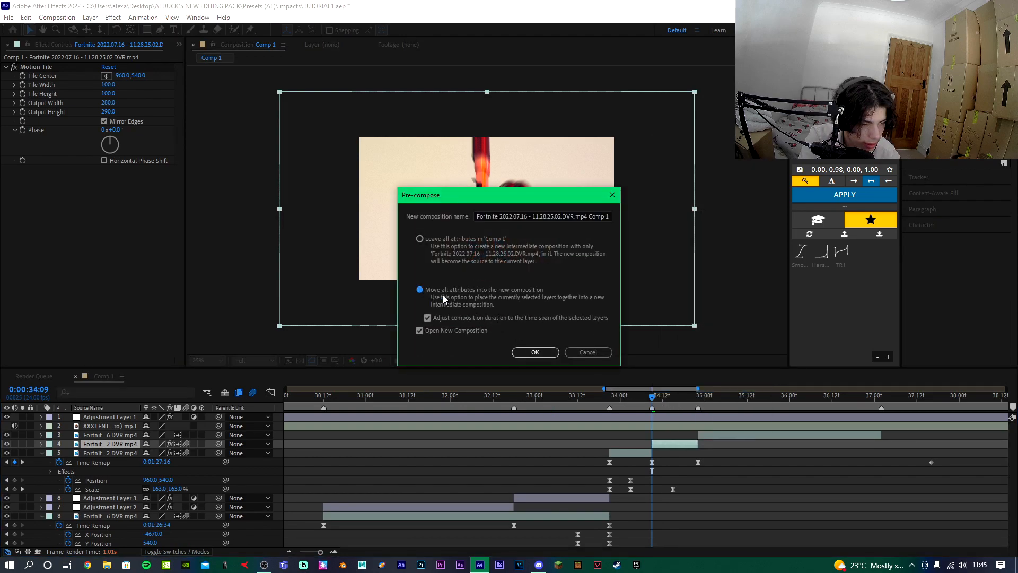
pyautogui.click(544, 353)
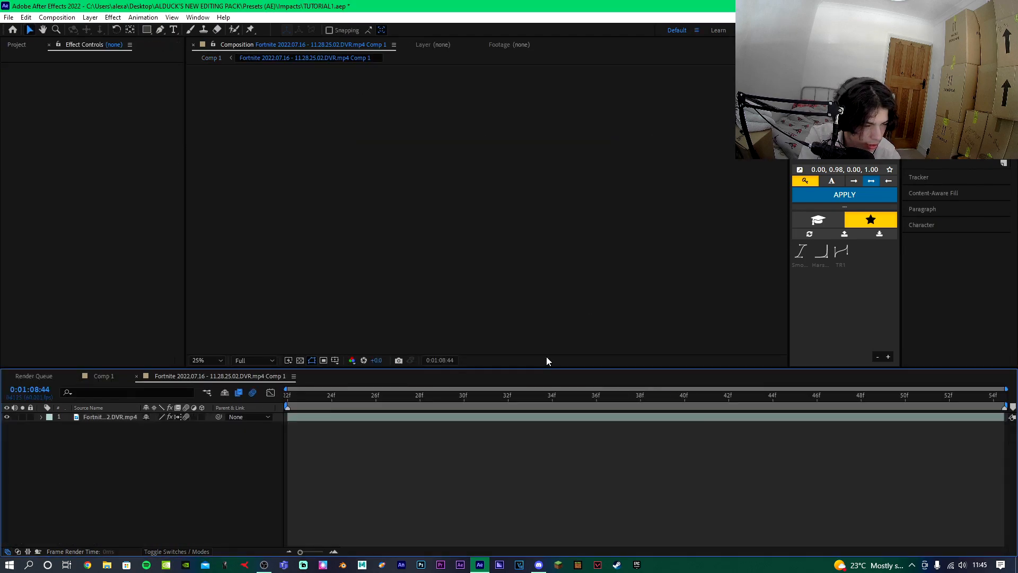
pyautogui.click(531, 396)
pyautogui.click(954, 106)
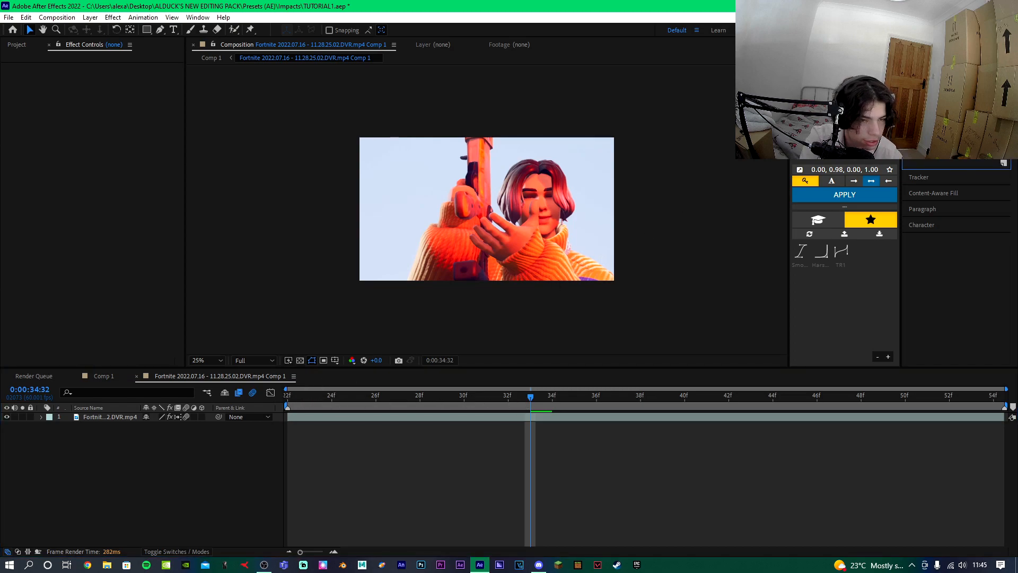
# Apply Color Key to the clip, sample the sky as the key colour, and set Color Tolerance 31, Edge Thin 1, Edge Feather 2.5.
pyautogui.write('color k')
pyautogui.moveTo(947, 164); pyautogui.dragTo(545, 419)
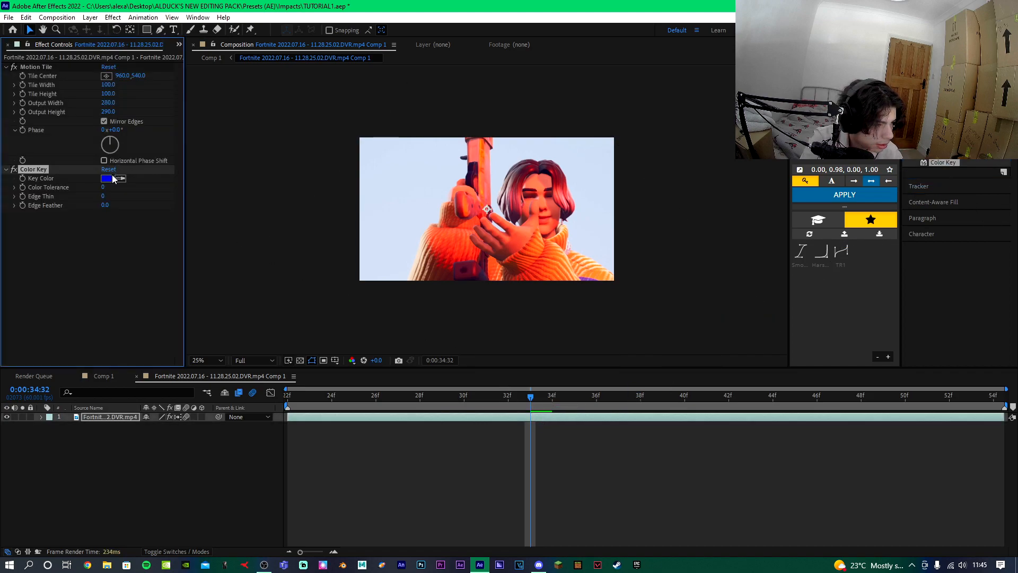
pyautogui.click(398, 154)
pyautogui.moveTo(103, 187); pyautogui.dragTo(118, 184)
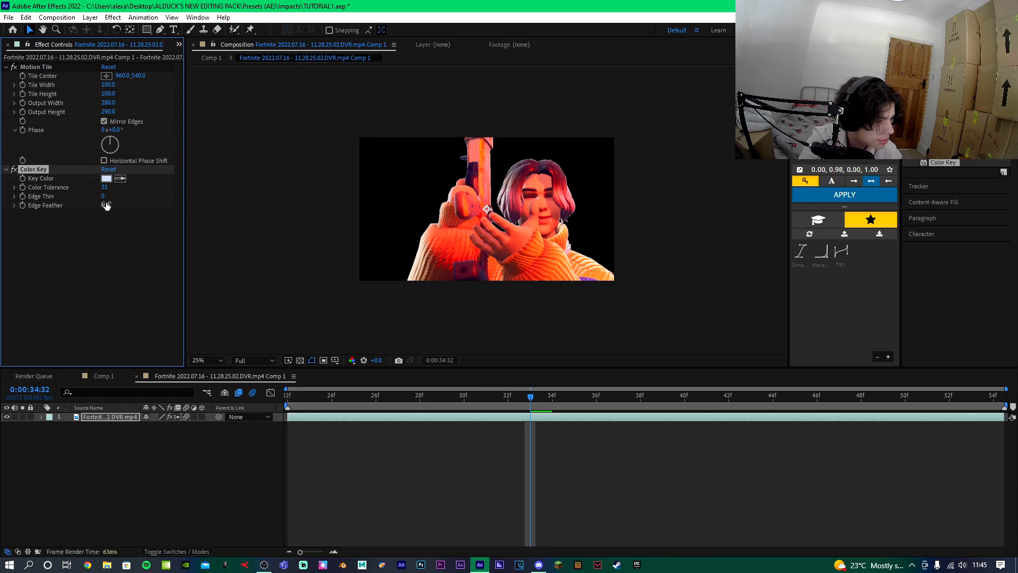
pyautogui.moveTo(105, 206); pyautogui.dragTo(116, 207)
pyautogui.write('1')
pyautogui.press('Return')
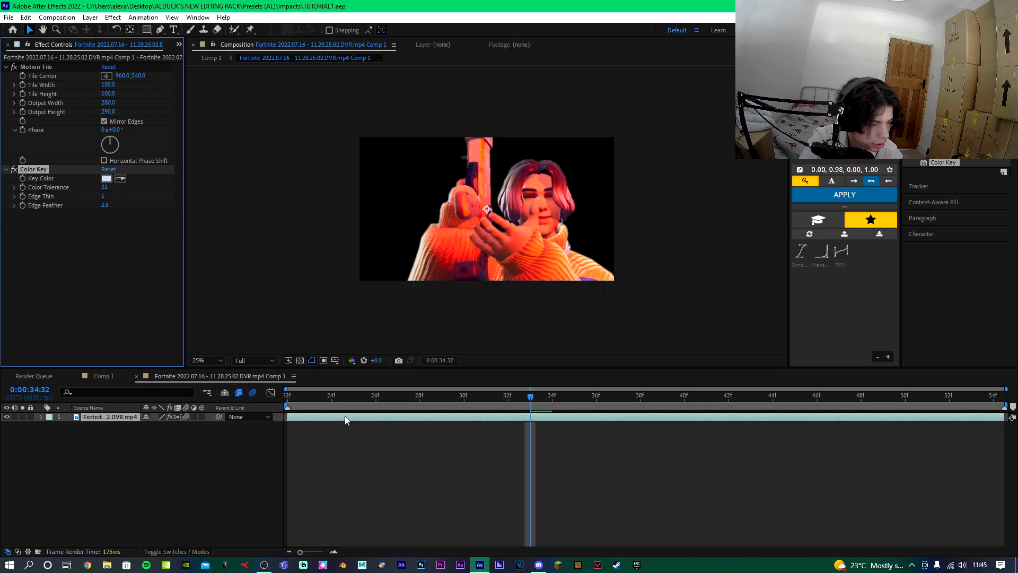
# Duplicate the keyed clip layer and delete Color Key from the lower copy.
pyautogui.click(345, 419)
pyautogui.hotkey('ctrl', 'd')
pyautogui.click(314, 424)
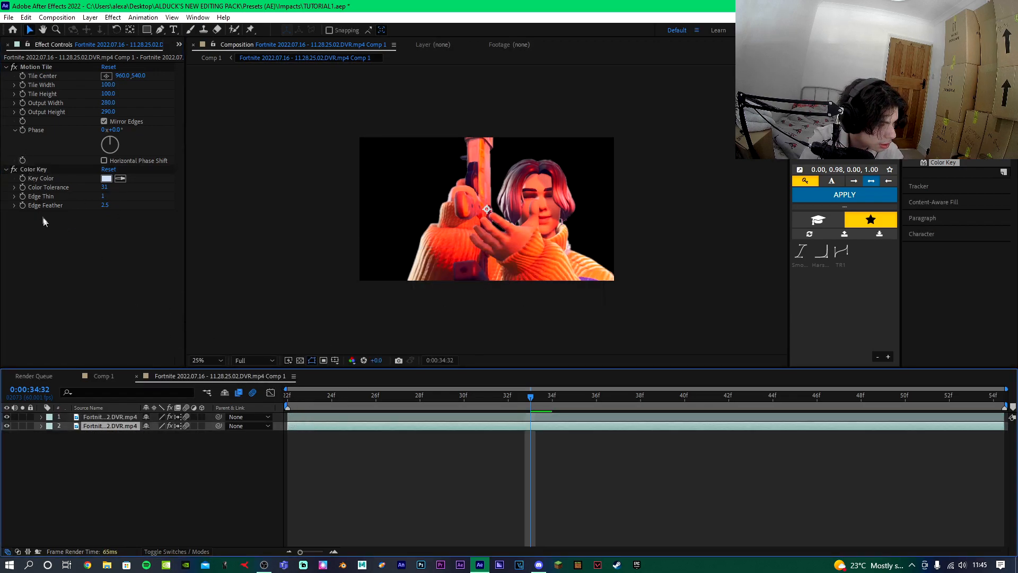
pyautogui.click(25, 169)
pyautogui.press('Delete')
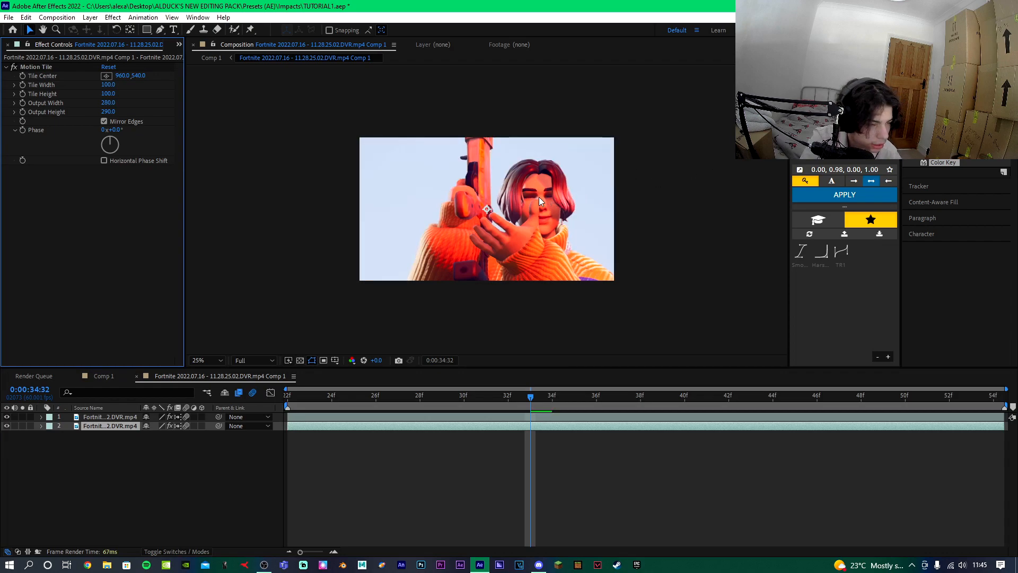
# Duplicate the keyed layer a second time and search the effects for Turbulent Displace.
pyautogui.click(599, 417)
pyautogui.hotkey('ctrl', 'd')
pyautogui.click(599, 425)
pyautogui.click(952, 143)
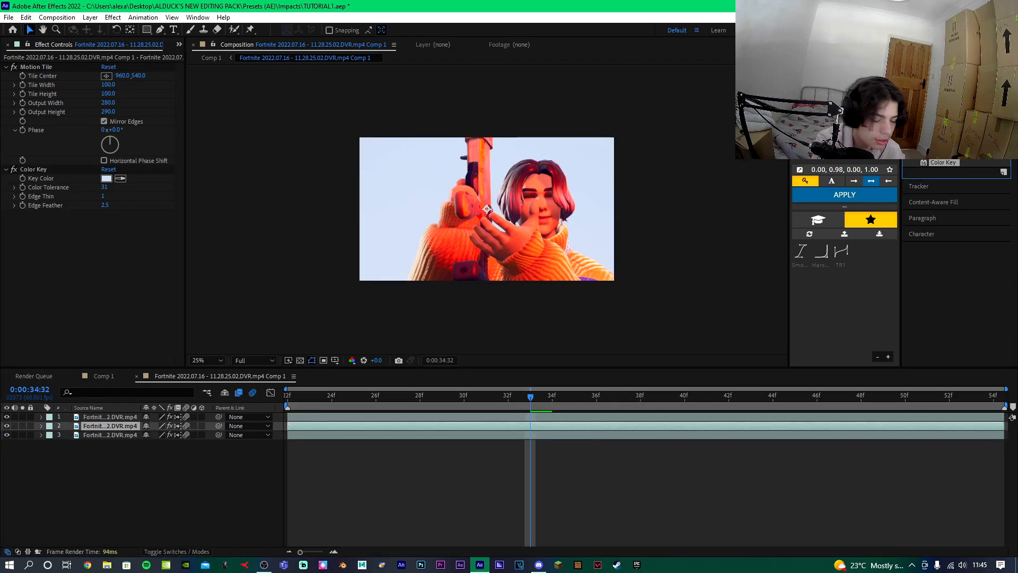
pyautogui.write('turbul')
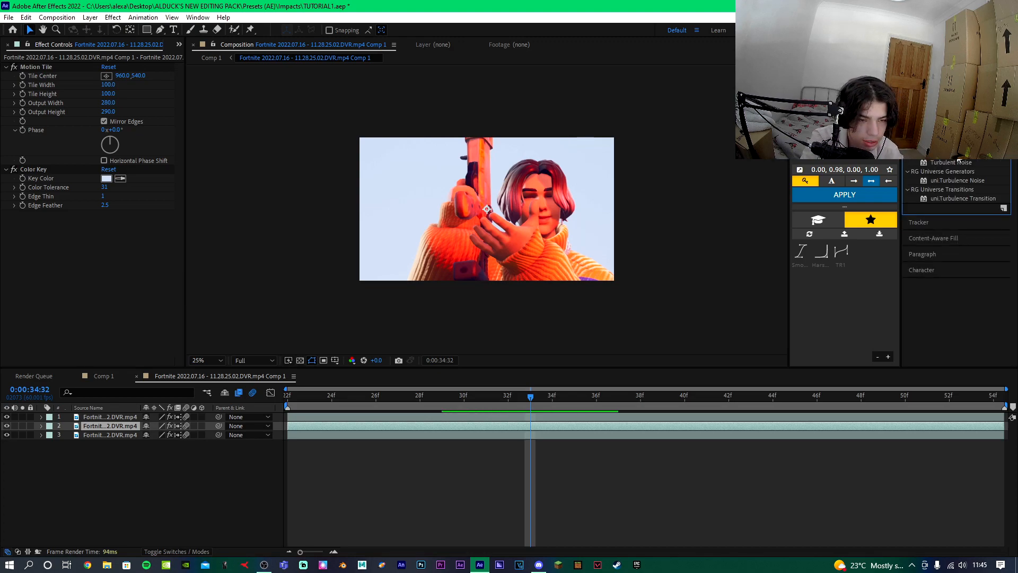
# Rename the three layers, top to bottom, as roto, fx roto and bg.
pyautogui.click(83, 417)
pyautogui.press('Return')
pyautogui.write('roto')
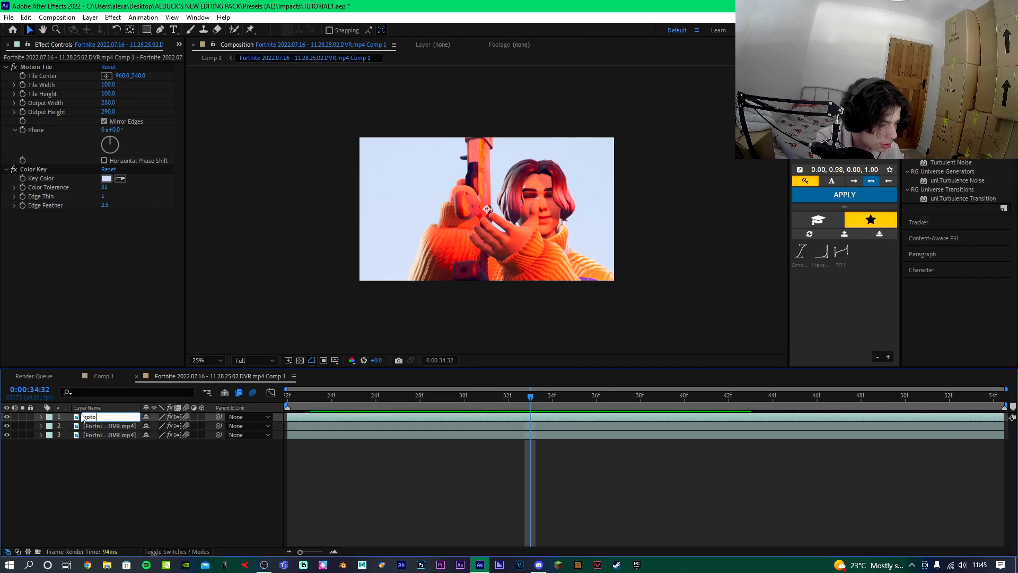
pyautogui.press('Return')
pyautogui.press('Return')
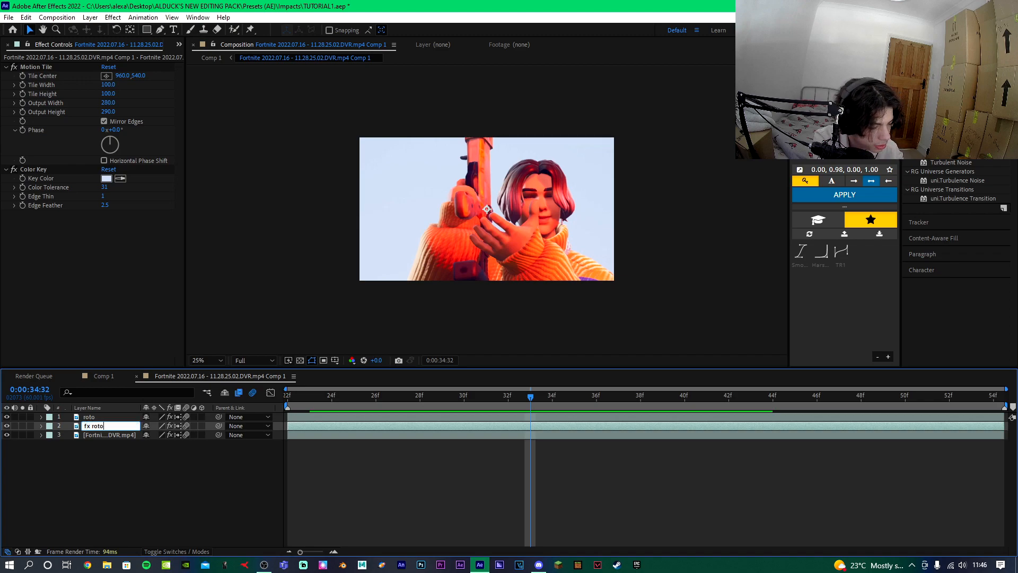
pyautogui.write('fx roto')
pyautogui.press('Return')
pyautogui.click(104, 436)
pyautogui.press('Return')
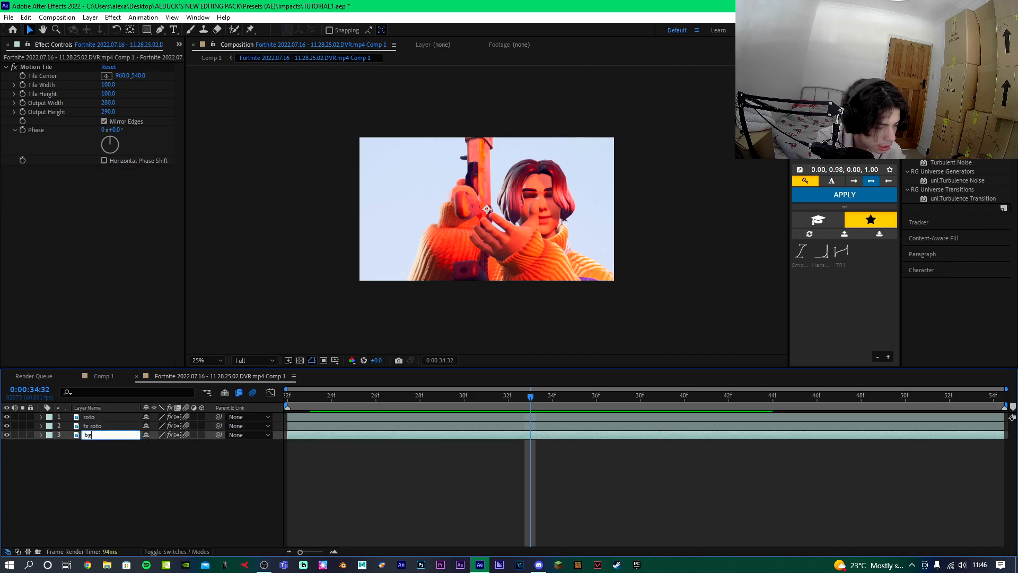
pyautogui.write('bg')
pyautogui.press('Return')
# Apply Turbulent Displace to the fx roto layer with Amount 96, Size 50 and Complexity 3.
pyautogui.click(536, 427)
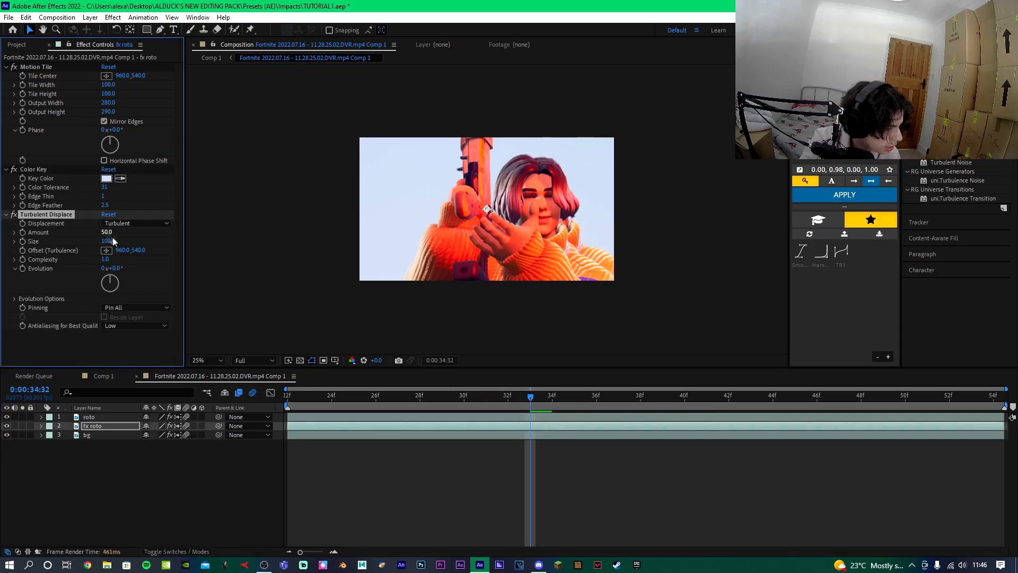
pyautogui.moveTo(93, 240); pyautogui.dragTo(81, 241)
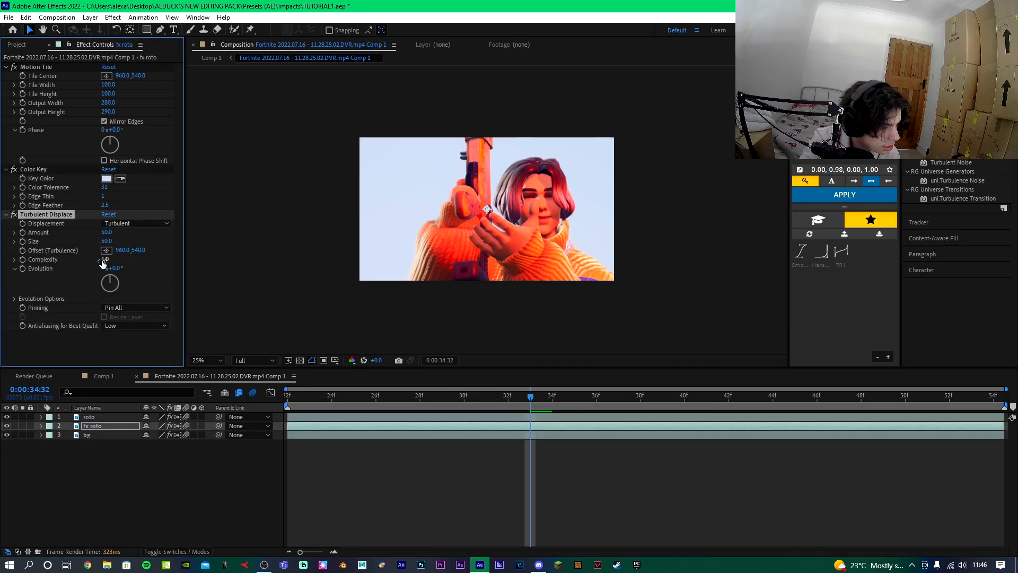
pyautogui.moveTo(209, 262); pyautogui.dragTo(236, 262)
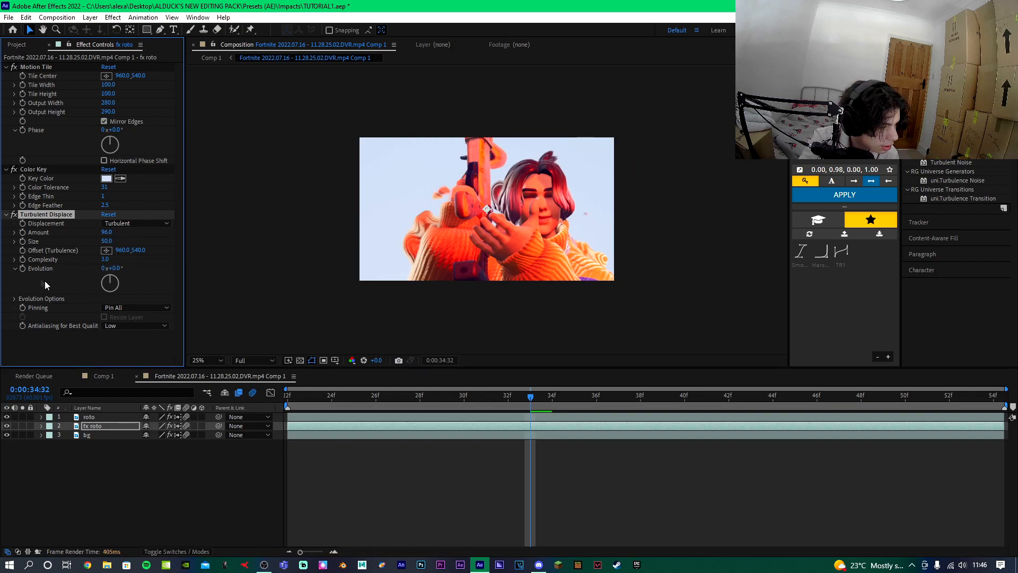
# Keyframe Turbulent Displace Evolution from 0° at the clip start to 176° at its end, then preview from the start.
pyautogui.press('u')
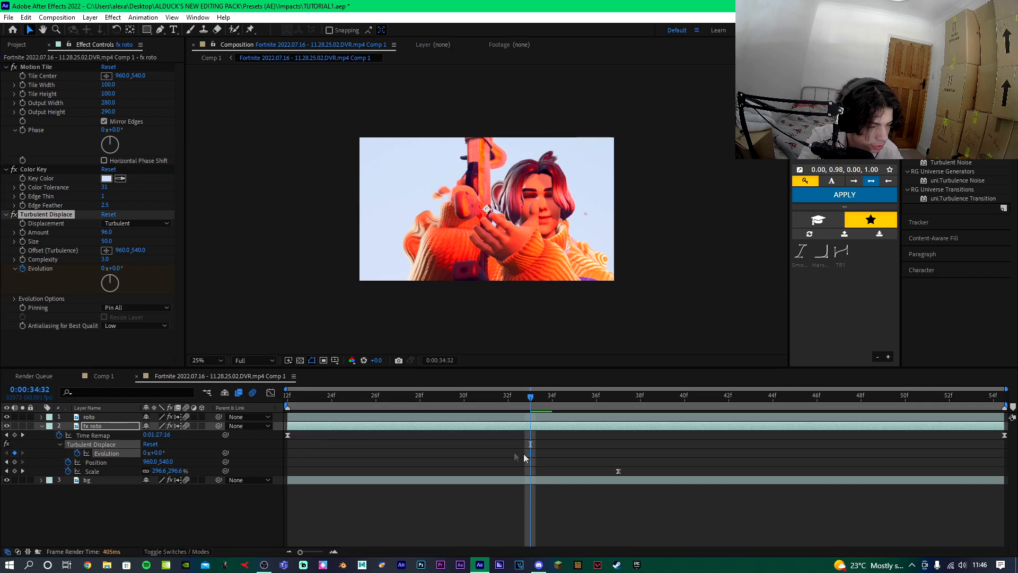
pyautogui.moveTo(117, 275); pyautogui.dragTo(558, 396)
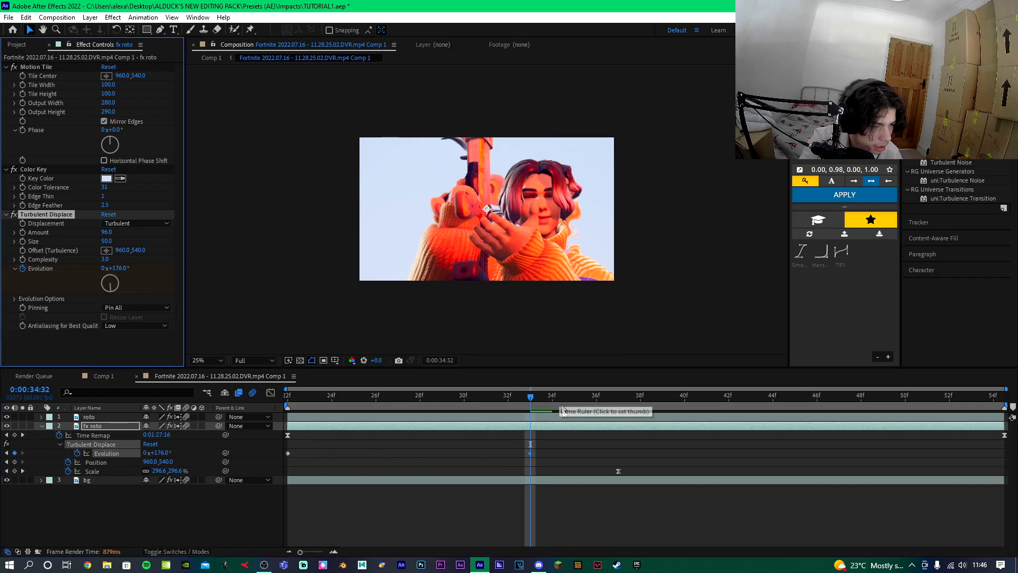
pyautogui.moveTo(531, 453); pyautogui.dragTo(553, 454)
pyautogui.moveTo(954, 462); pyautogui.dragTo(1007, 461)
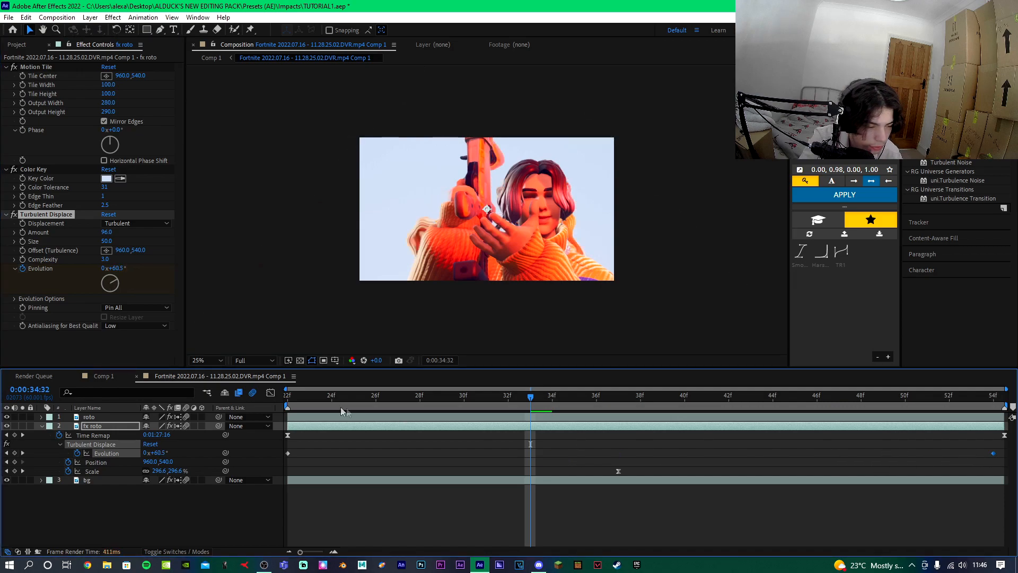
pyautogui.click(297, 396)
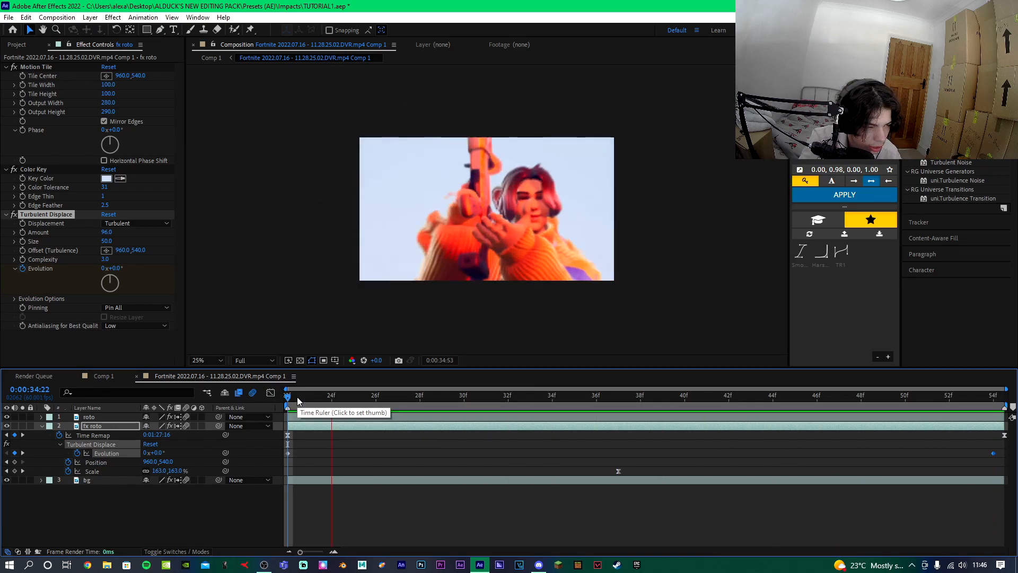
pyautogui.press('space')
# Apply the Sapphire S_TriTone effect to the fx roto layer.
pyautogui.click(954, 89)
pyautogui.write('deep')
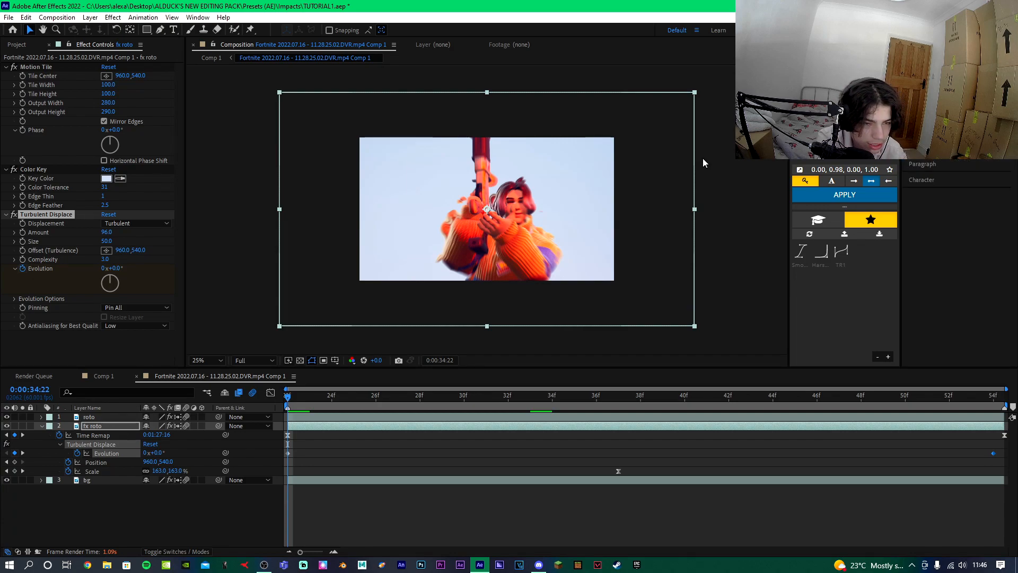
pyautogui.click(541, 406)
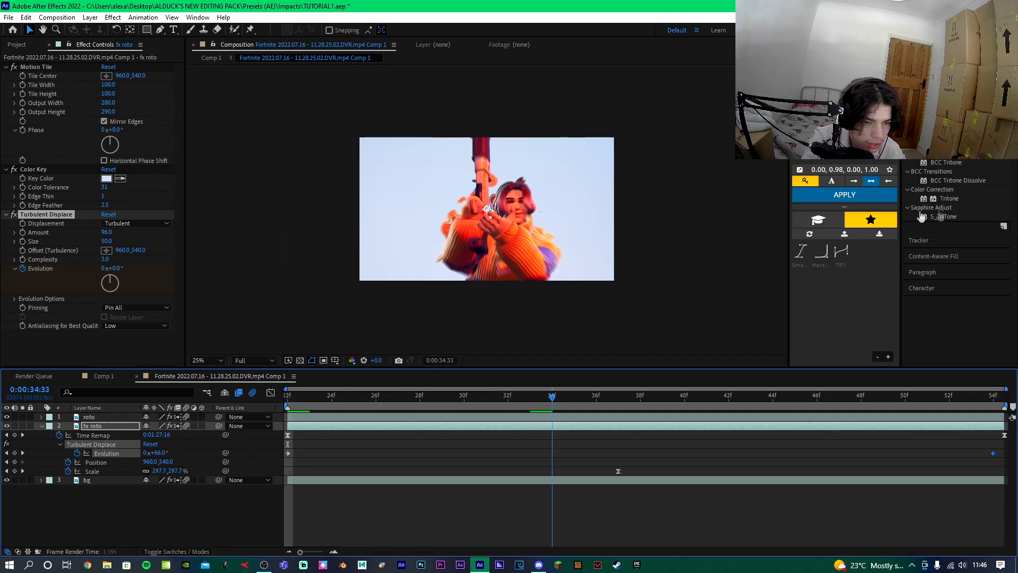
pyautogui.moveTo(946, 214); pyautogui.dragTo(535, 427)
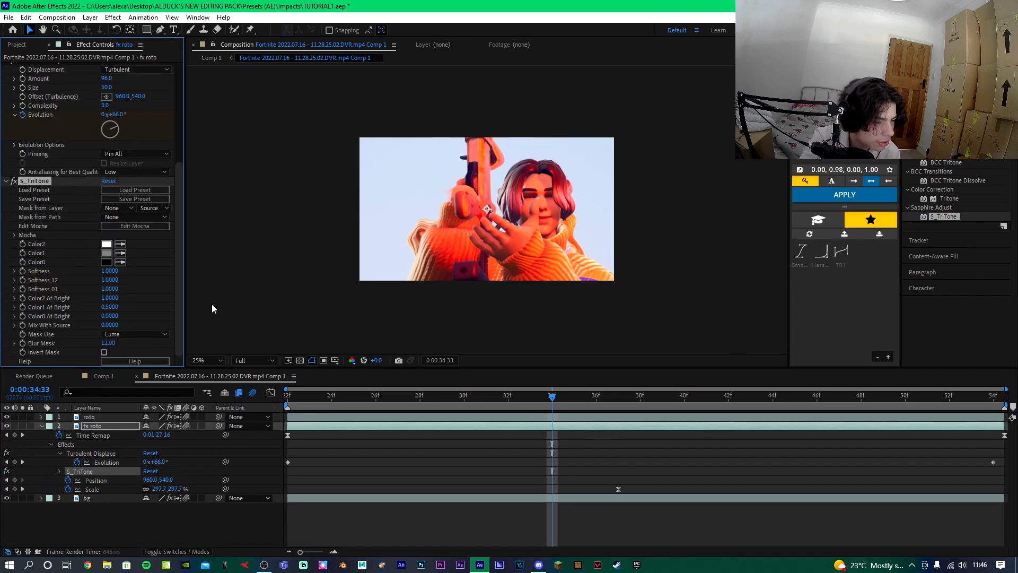
# Set S_TriTone Color1 to orange and Color0 to red FF0000 on fx roto.
pyautogui.click(105, 258)
pyautogui.click(671, 342)
pyautogui.click(686, 408)
pyautogui.moveTo(686, 430); pyautogui.dragTo(686, 464)
pyautogui.click(770, 343)
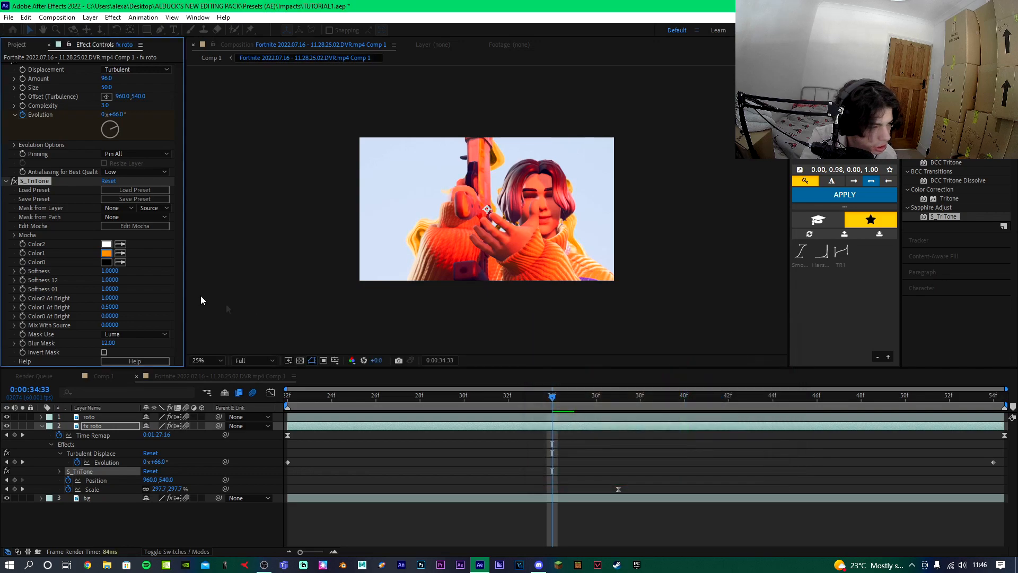
pyautogui.click(106, 261)
pyautogui.moveTo(613, 411); pyautogui.dragTo(700, 311)
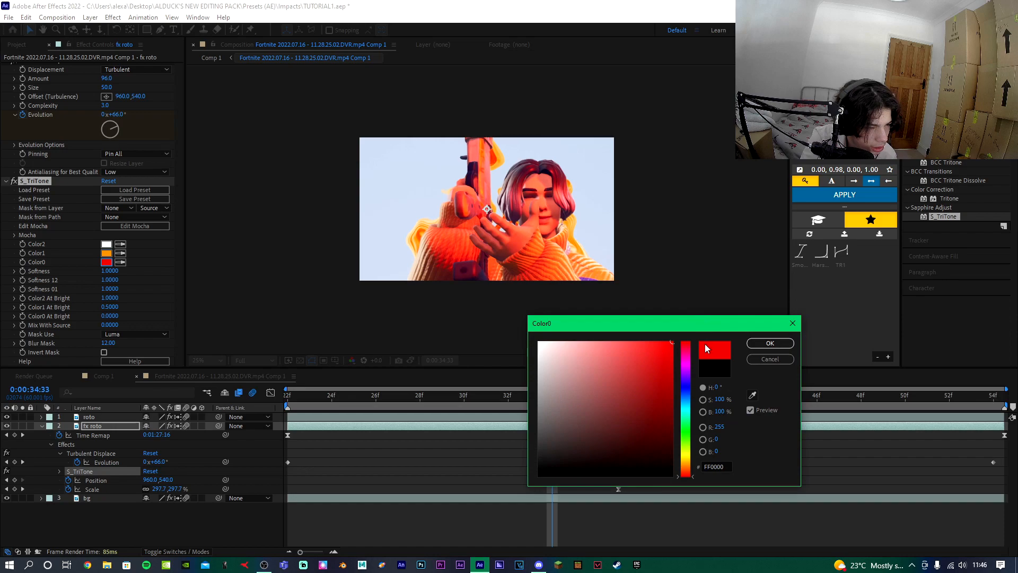
pyautogui.click(770, 344)
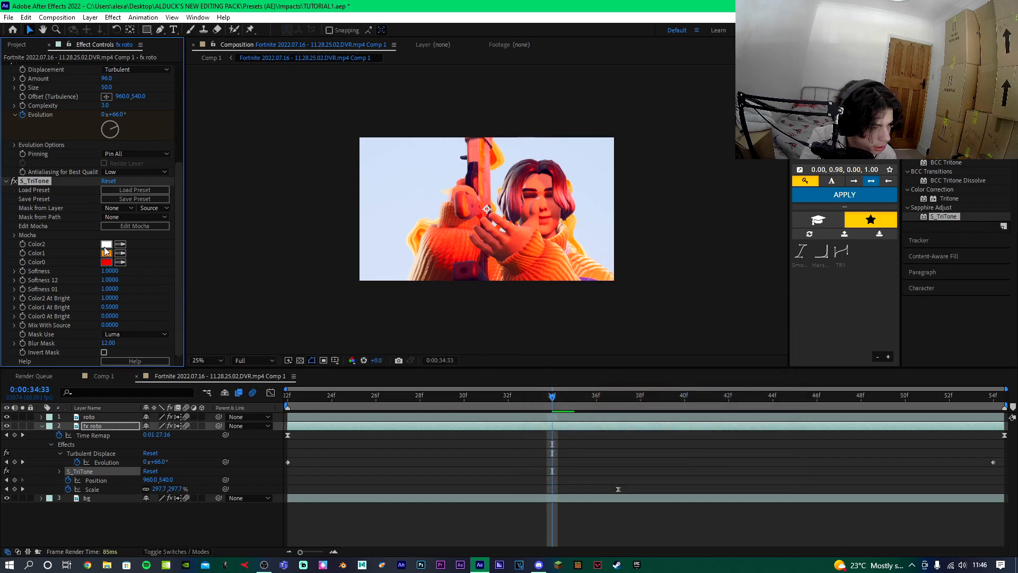
# Apply S_TriTone to the bg layer and recolour its Color1 to a dark red.
pyautogui.click(338, 498)
pyautogui.moveTo(151, 509); pyautogui.dragTo(202, 510)
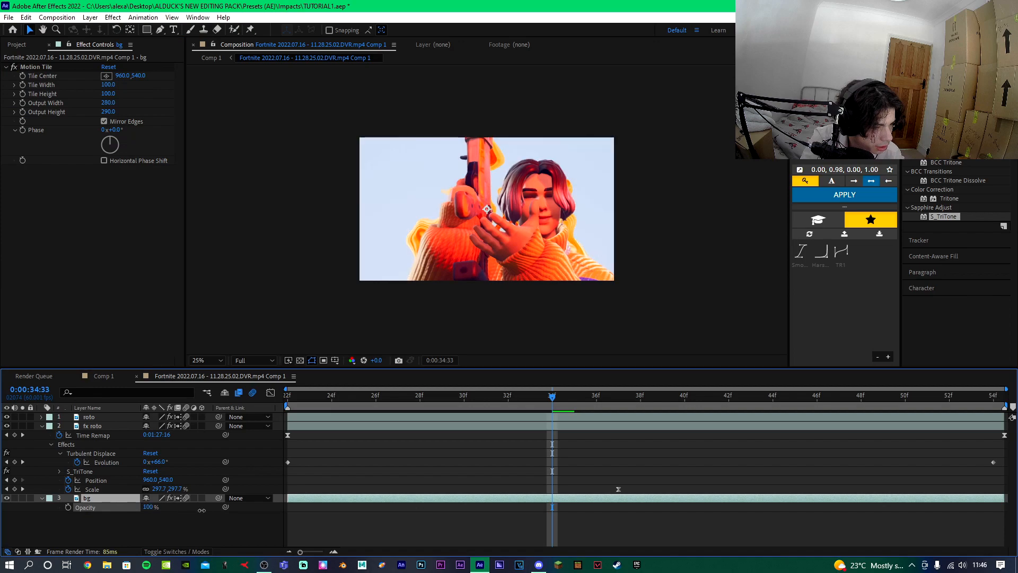
pyautogui.click(912, 162)
pyautogui.moveTo(952, 218); pyautogui.dragTo(524, 502)
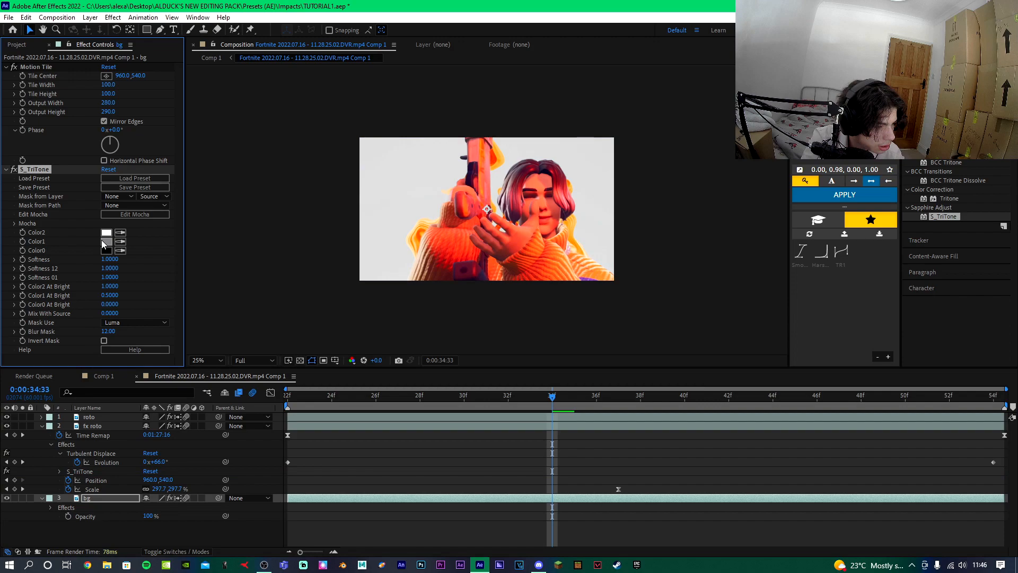
pyautogui.click(104, 244)
pyautogui.moveTo(669, 392); pyautogui.dragTo(672, 426)
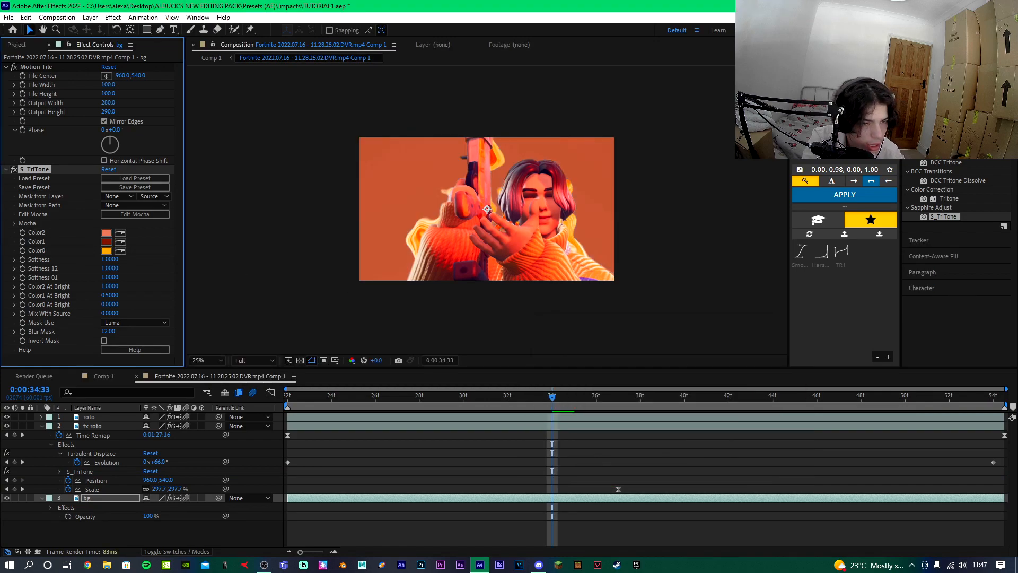
# Apply S_Glow to the fx roto layer with Glow Width 237 and Threshold 0.
pyautogui.click(944, 146)
pyautogui.write('glow')
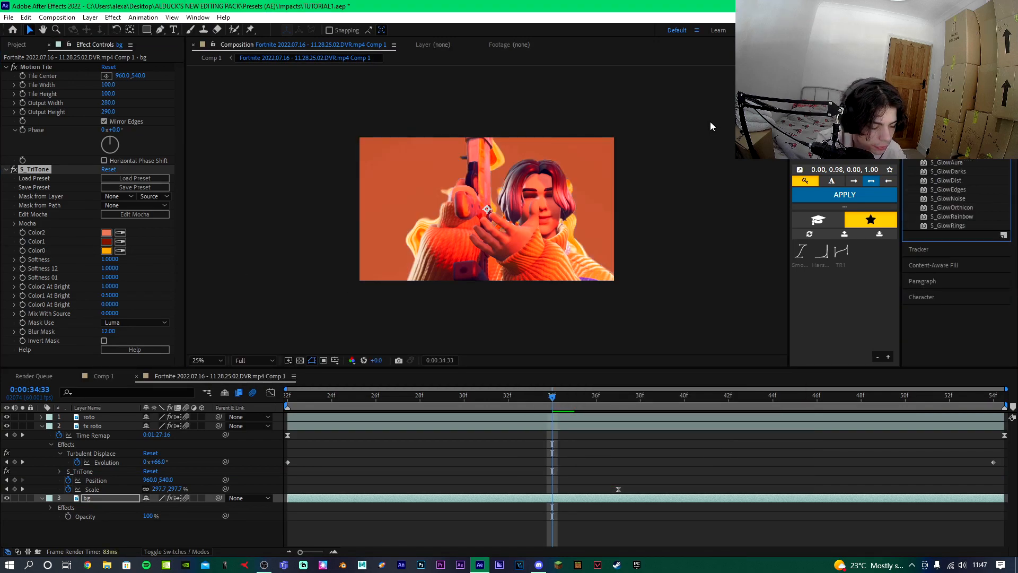
pyautogui.moveTo(708, 380); pyautogui.dragTo(548, 428)
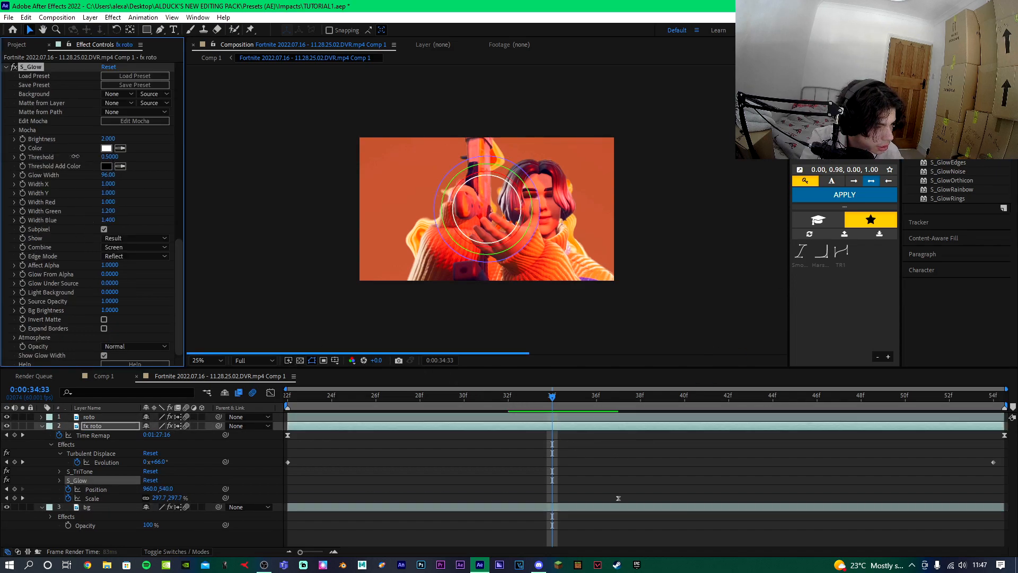
pyautogui.moveTo(108, 175); pyautogui.dragTo(158, 175)
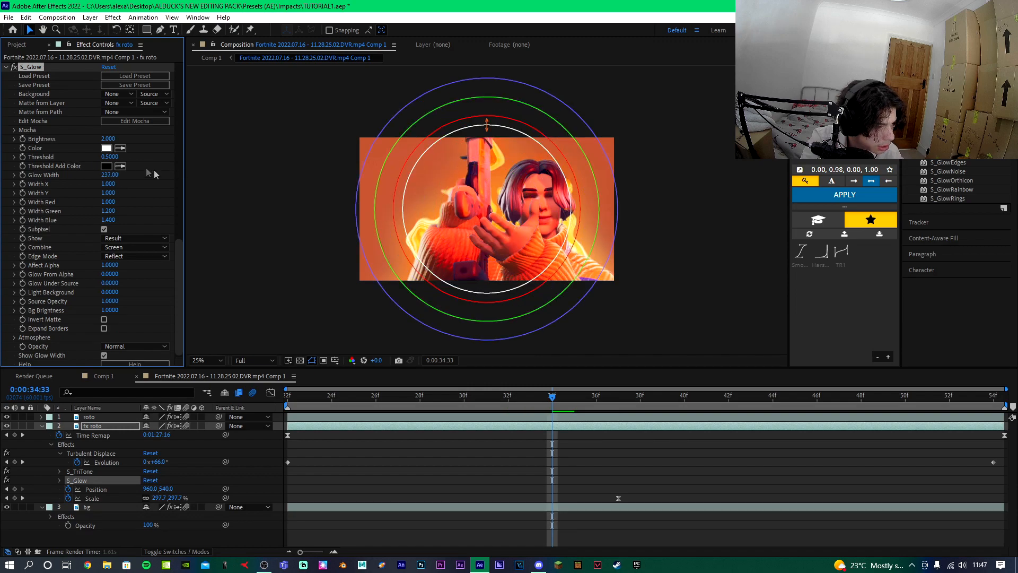
pyautogui.moveTo(75, 157); pyautogui.dragTo(55, 162)
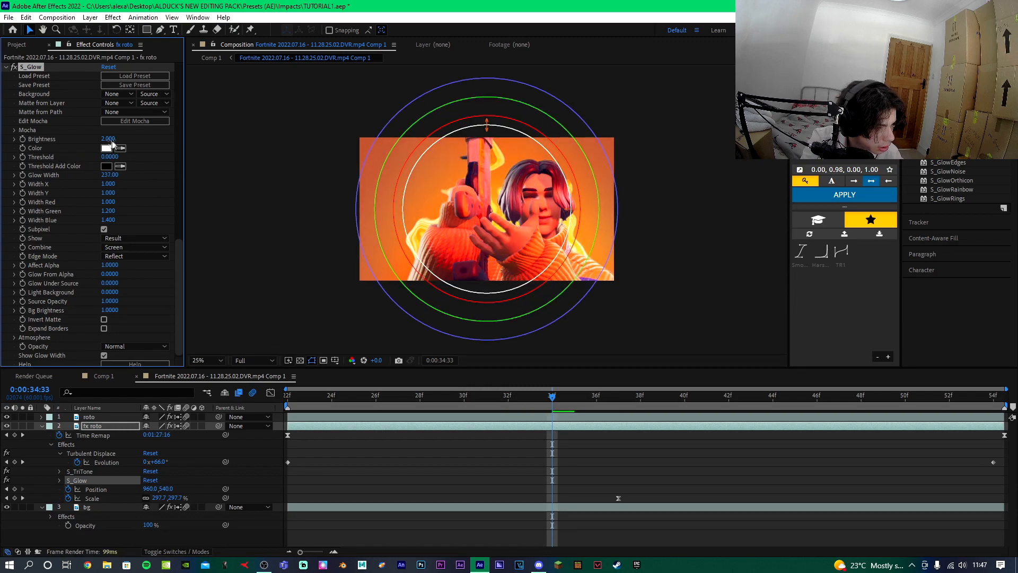
pyautogui.moveTo(175, 140); pyautogui.dragTo(141, 141)
# Add an adjustment layer on top and apply uni.Heatwave with Heat Intensity 47, Flow Speed 26 and Blur Amount 63.
pyautogui.click(328, 418)
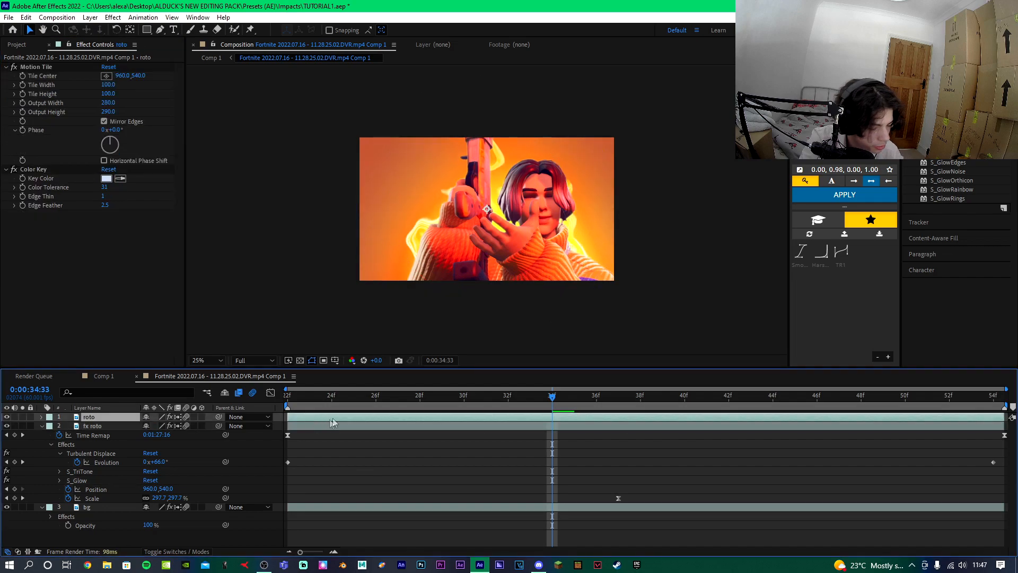
pyautogui.hotkey('ctrl', 'alt', 'y')
pyautogui.click(951, 105)
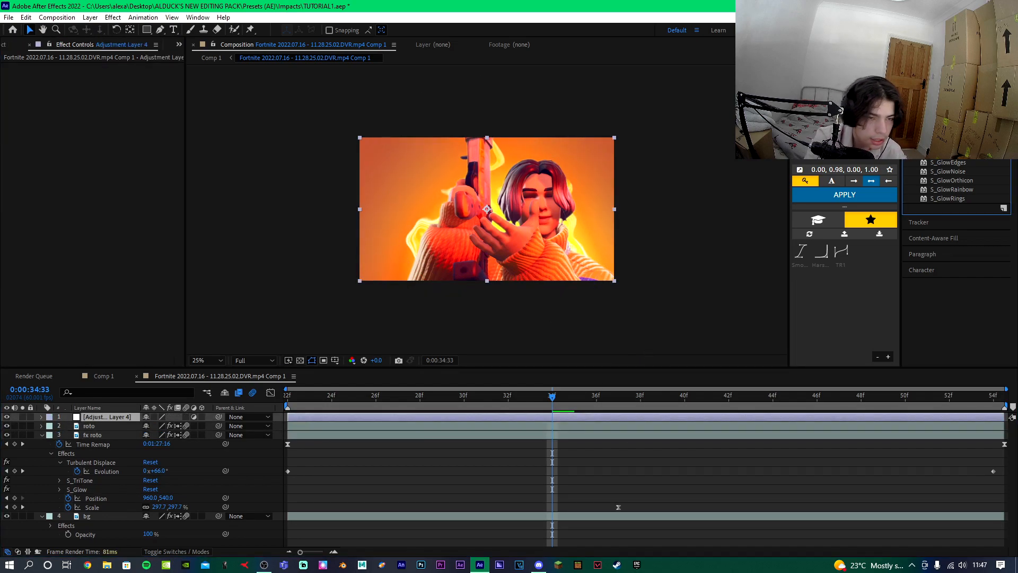
pyautogui.write('shake')
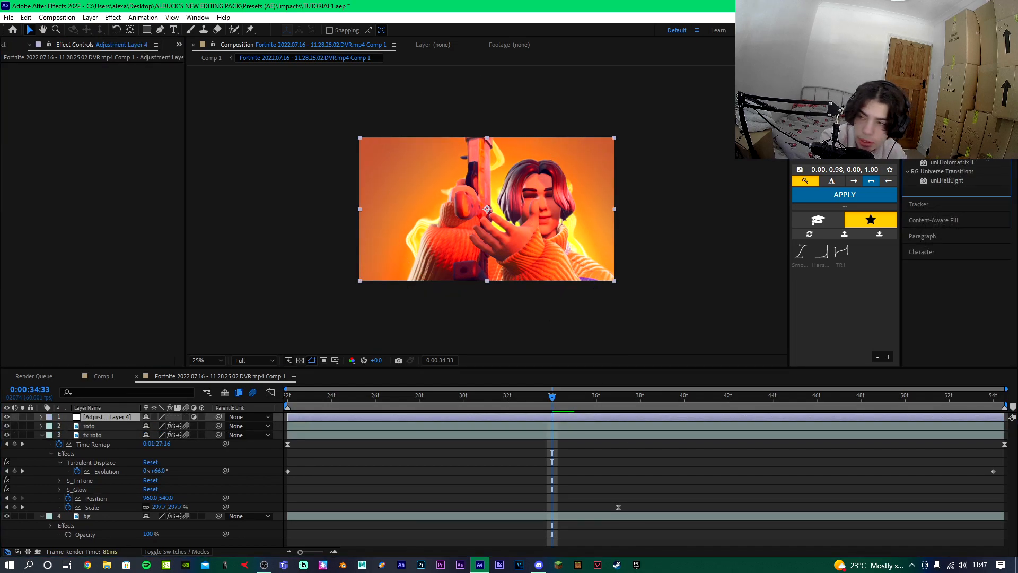
pyautogui.moveTo(933, 127); pyautogui.dragTo(565, 416)
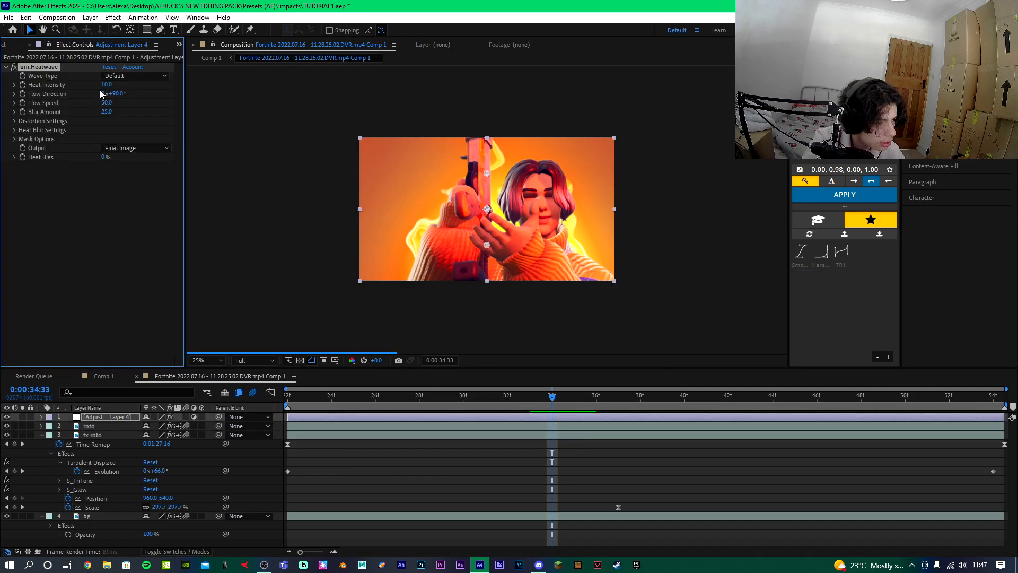
pyautogui.moveTo(107, 87); pyautogui.dragTo(92, 102)
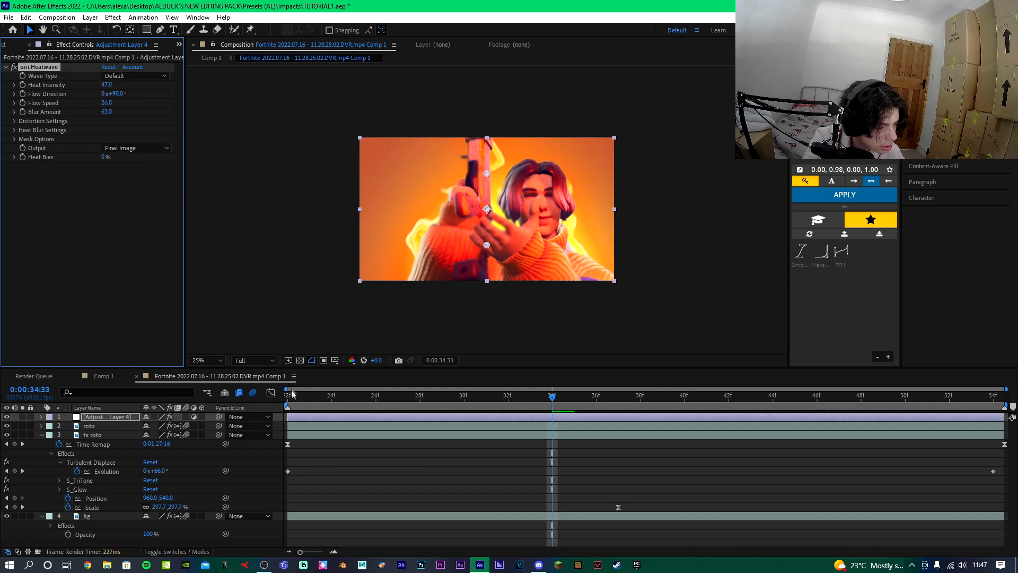
pyautogui.click(287, 395)
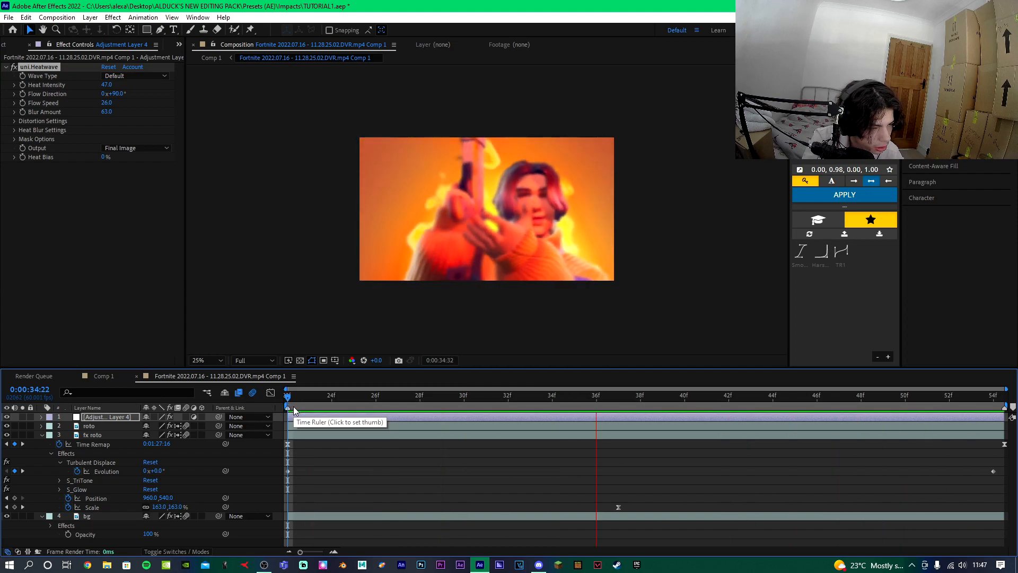
# Preview the edit around the zoom cut.
pyautogui.press('space')
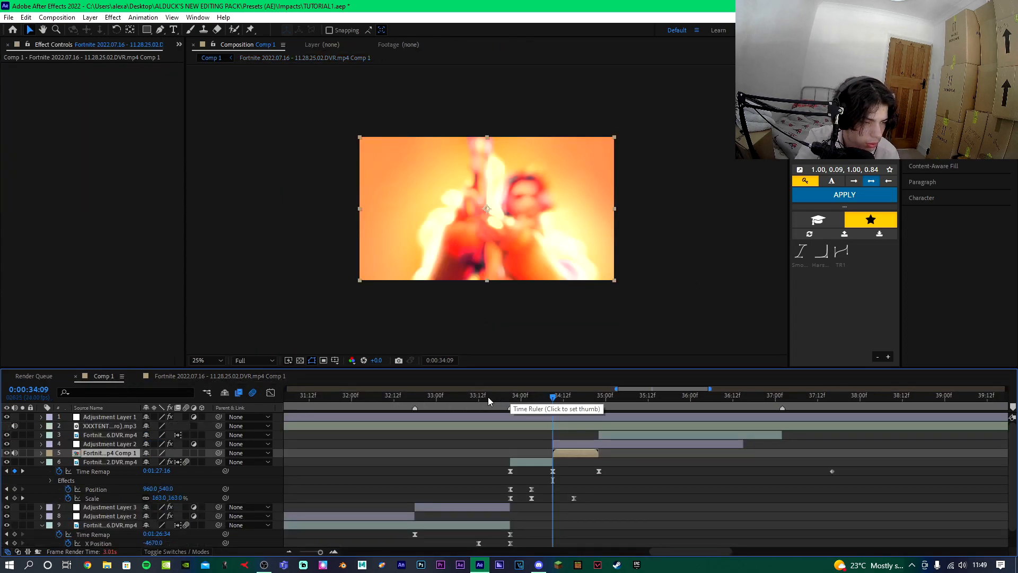
pyautogui.click(487, 397)
pyautogui.press('space')
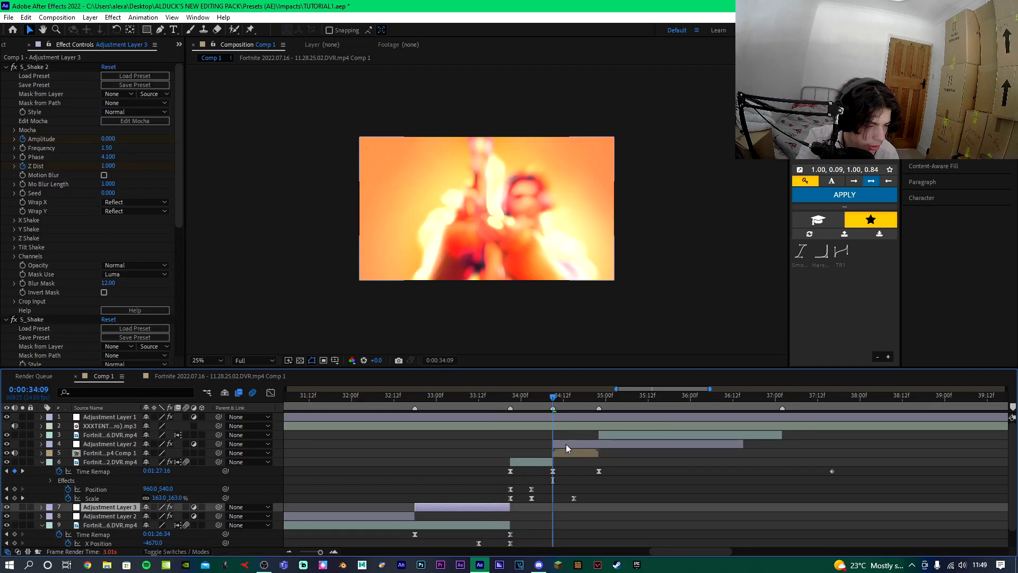
# Paste a shake adjustment layer above the zoomed clip at the playhead and reveal its keyframes.
pyautogui.click(566, 445)
pyautogui.hotkey('ctrl', 'v')
pyautogui.moveTo(456, 446); pyautogui.dragTo(609, 450)
pyautogui.press('u')
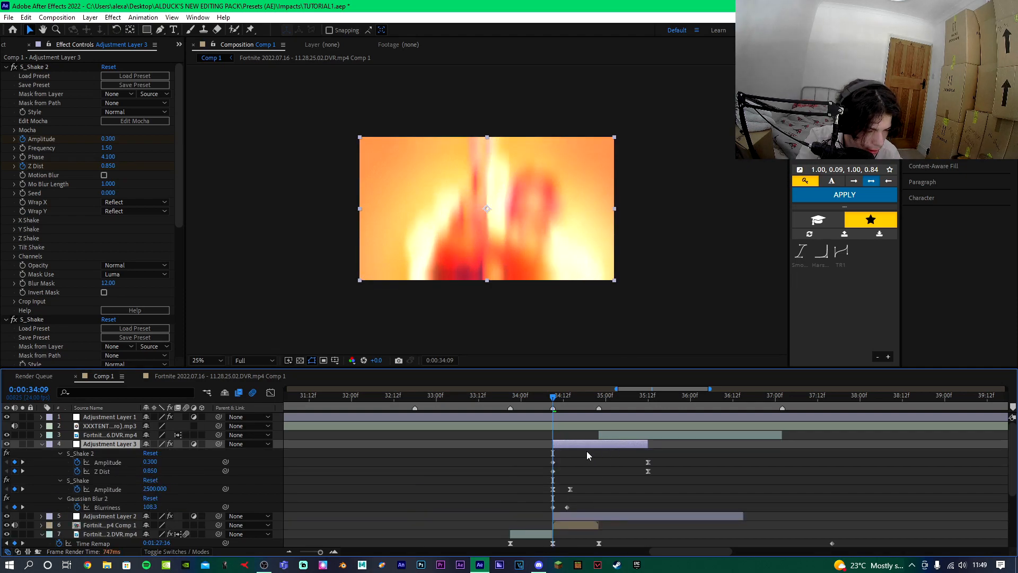
# Paste another shake adjustment layer above the earlier clip, shift its keyframes and trim its end to the playhead.
pyautogui.scroll(-3, 571, 462)
pyautogui.click(536, 453)
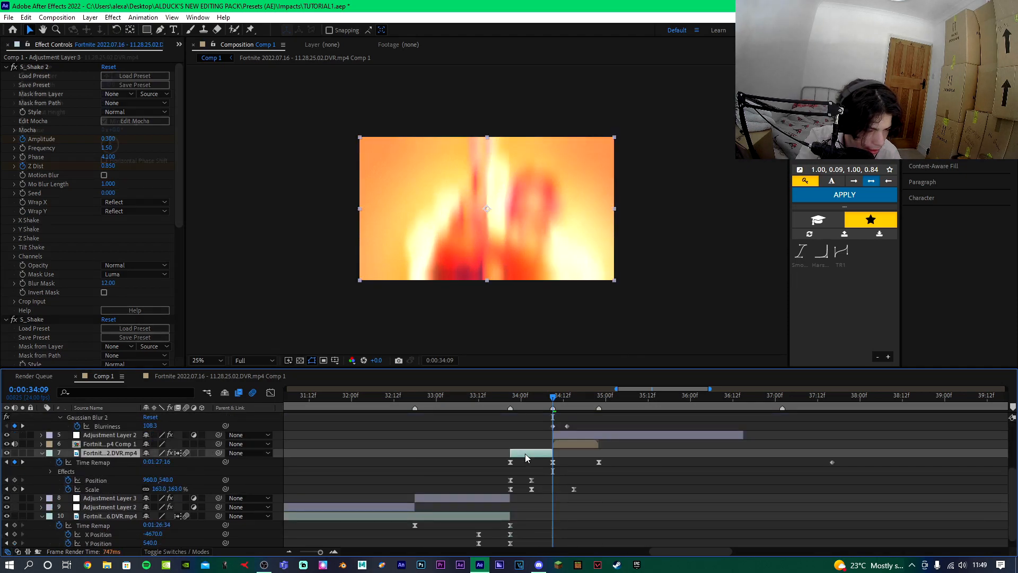
pyautogui.hotkey('ctrl', 'v')
pyautogui.moveTo(568, 454); pyautogui.dragTo(536, 480)
pyautogui.press('u')
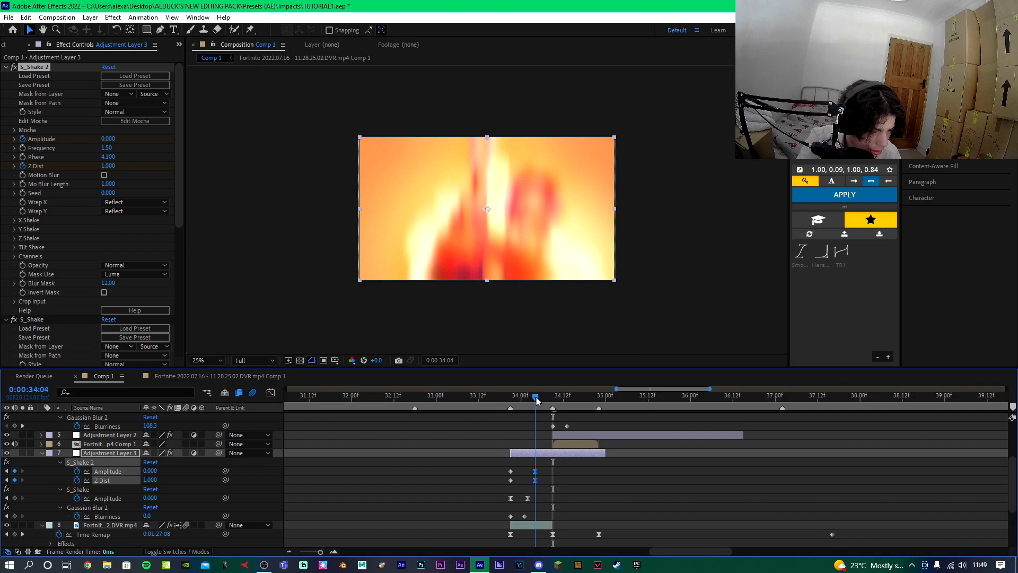
pyautogui.moveTo(538, 477); pyautogui.dragTo(541, 464)
pyautogui.hotkey('alt', ']')
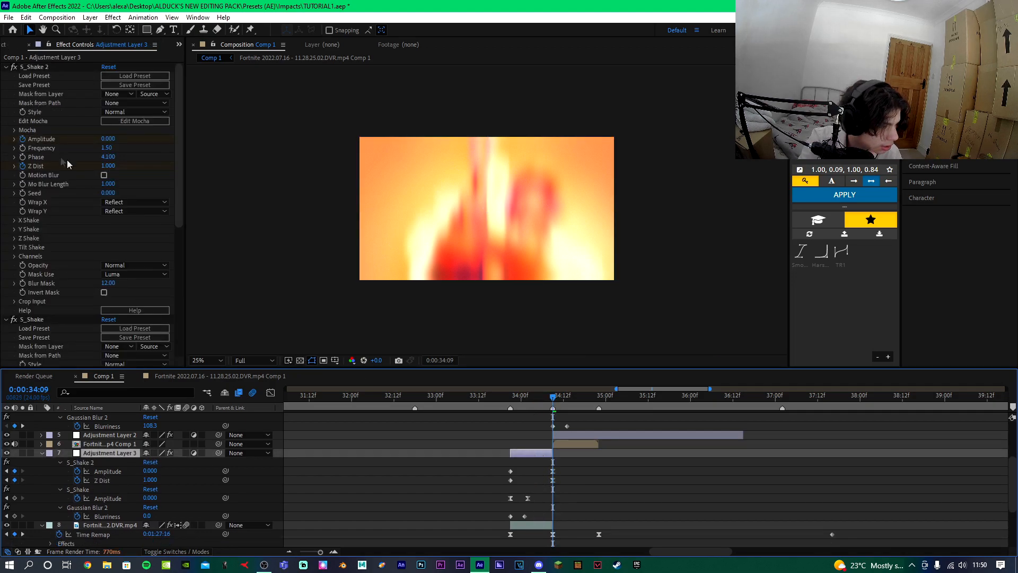
# Set the S_Shake 2 Seed to 1.430 and preview the shake.
pyautogui.moveTo(108, 193); pyautogui.dragTo(195, 197)
pyautogui.click(492, 398)
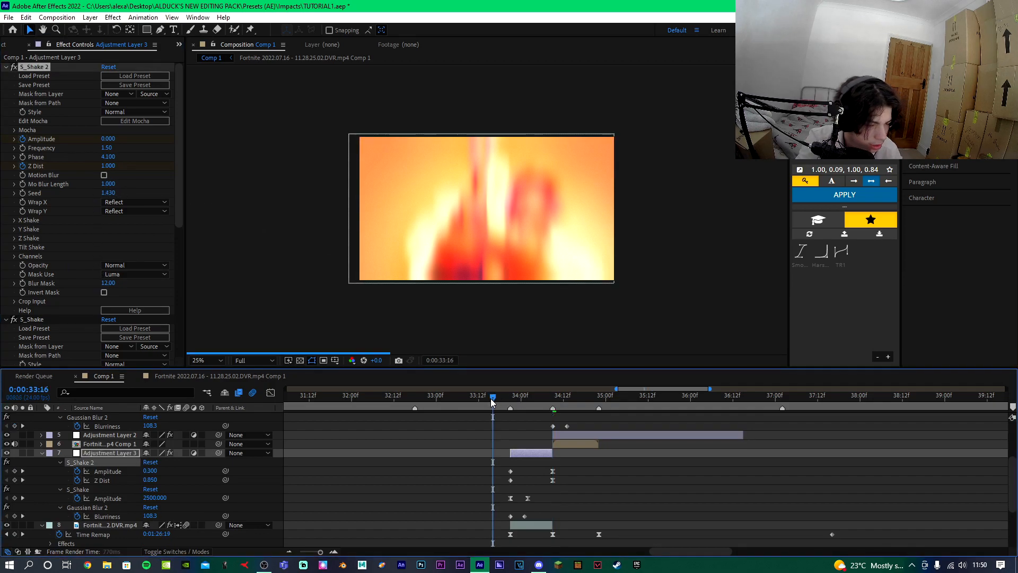
pyautogui.press('space')
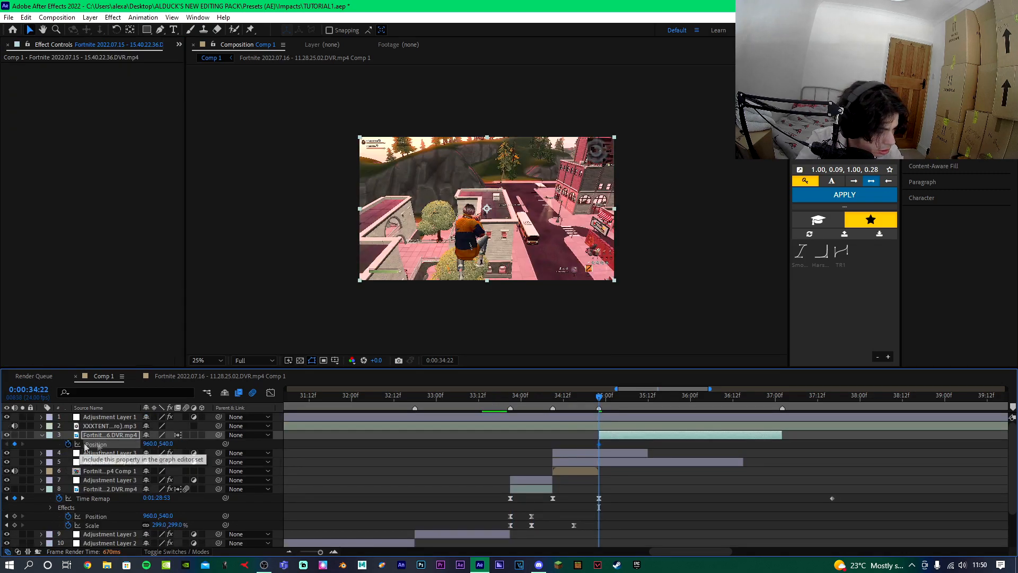
# Keyframe the third clip sliding in from Position 2720,540 at Scale 297%, tighten the keyframes and apply the eased curve.
pyautogui.press('u')
pyautogui.moveTo(609, 450); pyautogui.dragTo(698, 457)
pyautogui.click(594, 459)
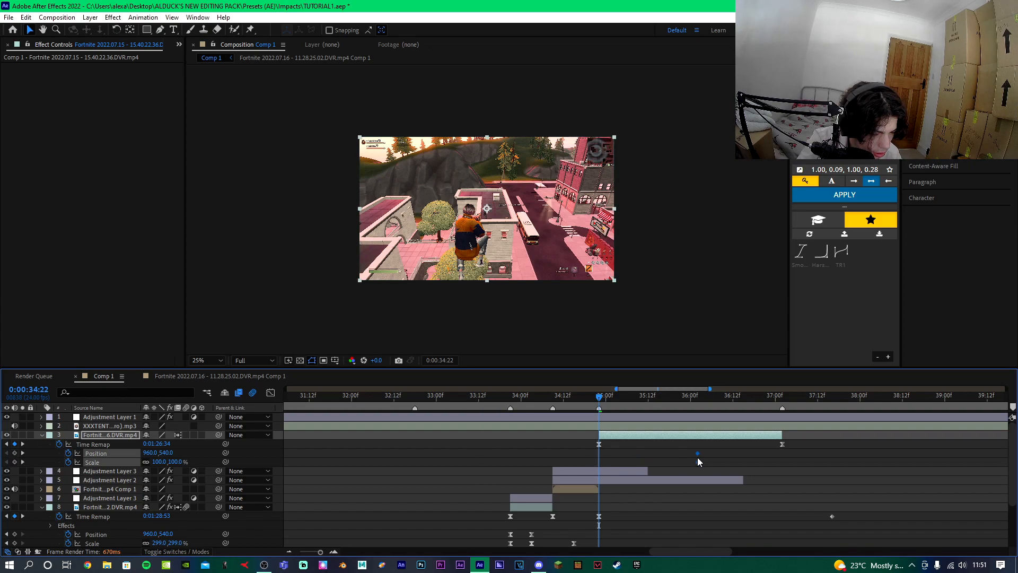
pyautogui.click(422, 461)
pyautogui.moveTo(175, 460); pyautogui.dragTo(266, 452)
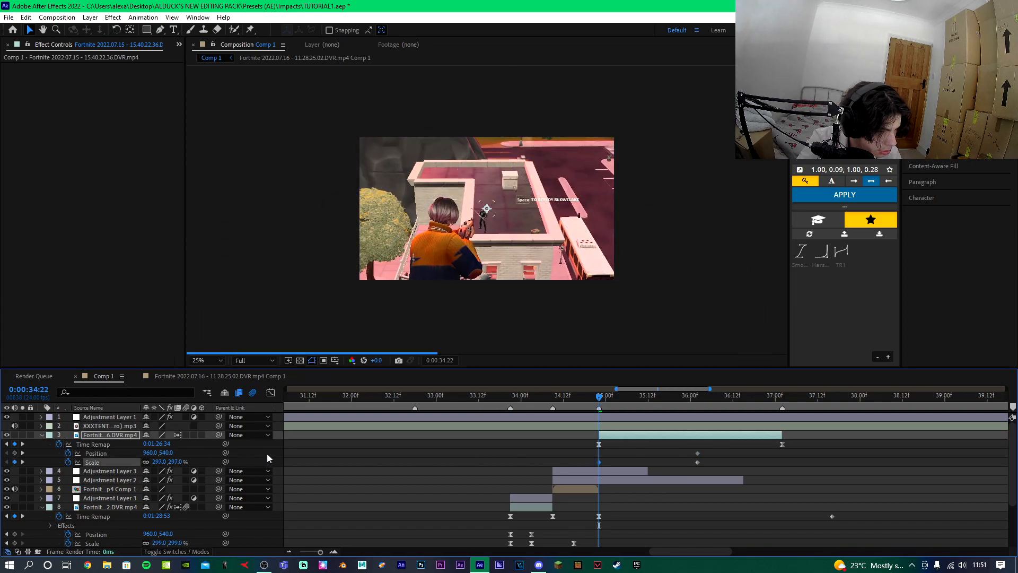
pyautogui.moveTo(150, 456)
pyautogui.mouseDown()
pyautogui.moveTo(295, 446)
pyautogui.moveTo(236, 449)
pyautogui.mouseUp()
pyautogui.moveTo(686, 450)
pyautogui.mouseDown()
pyautogui.moveTo(699, 460)
pyautogui.moveTo(649, 461)
pyautogui.mouseUp()
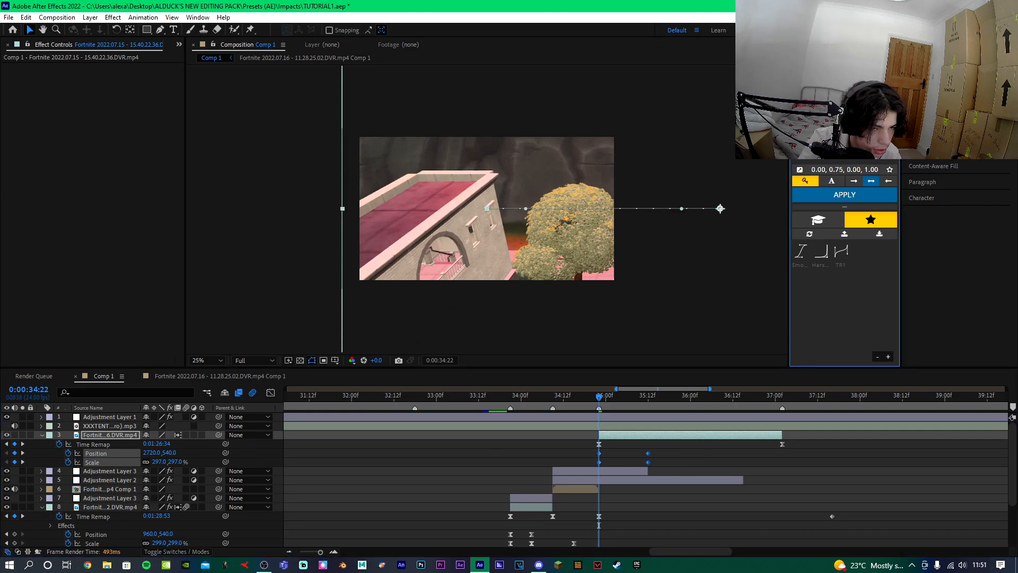
pyautogui.click(816, 196)
pyautogui.click(608, 435)
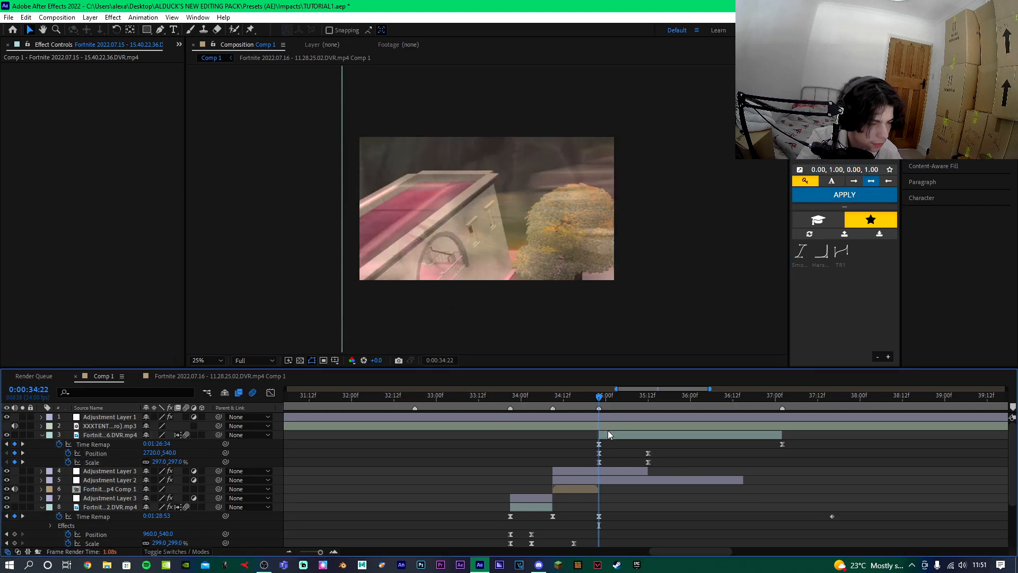
# Add an adjustment layer and split off its parts outside the span from 34:22 to 36:02.
pyautogui.hotkey('ctrl', 'alt', 'y')
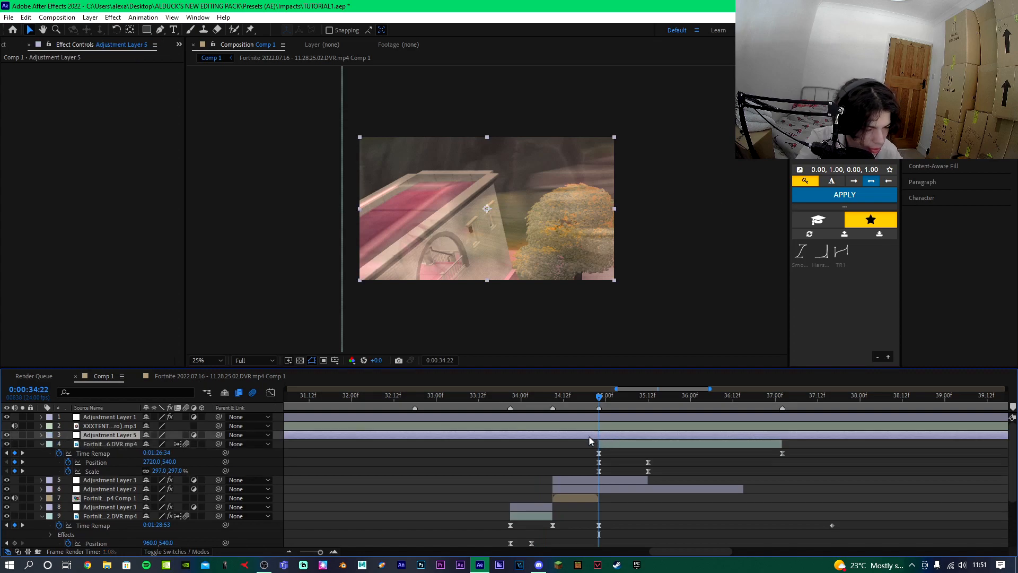
pyautogui.hotkey('ctrl', 'shift', 'd')
pyautogui.click(589, 443)
pyautogui.press('Delete')
pyautogui.click(697, 396)
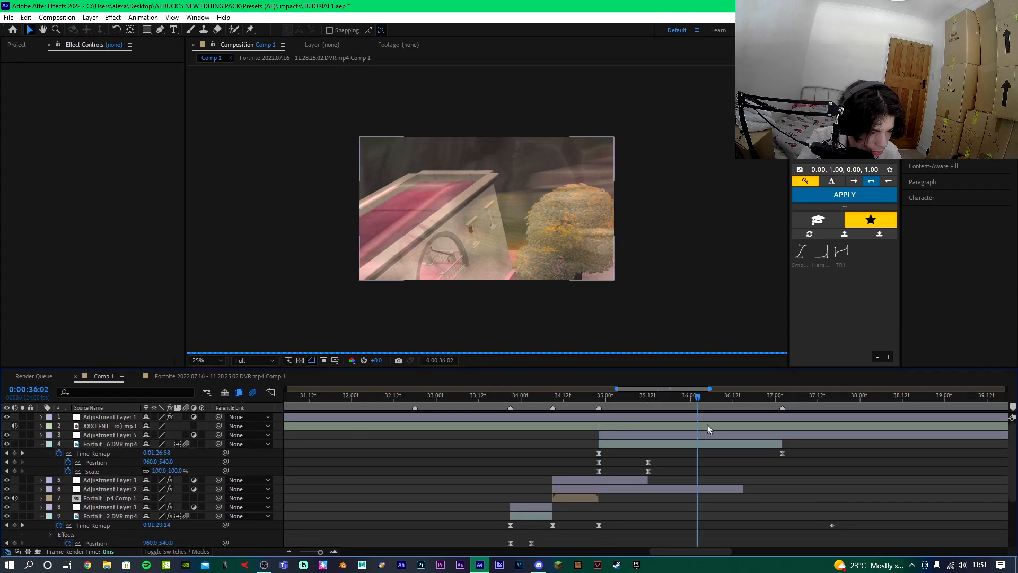
pyautogui.click(735, 435)
pyautogui.hotkey('ctrl', 'shift', 'd')
pyautogui.press('Delete')
# Apply the Turbulence Impact animation preset to the new adjustment layer.
pyautogui.click(600, 397)
pyautogui.click(617, 435)
pyautogui.click(144, 16)
pyautogui.click(150, 42)
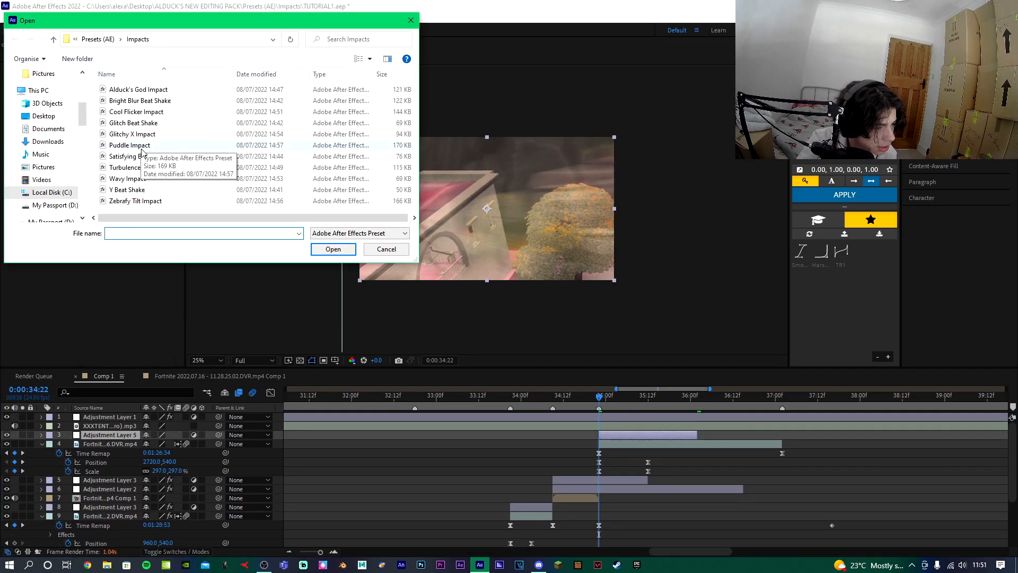
pyautogui.doubleClick(155, 167)
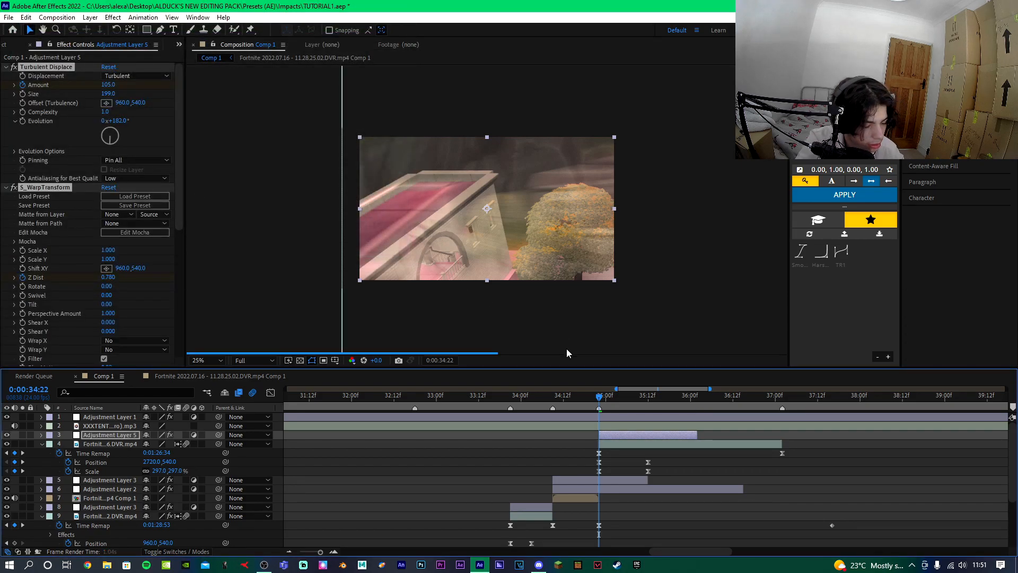
# Duplicate the Turbulence Impact layer and delete BCC Lens Blur OBS from the copy.
pyautogui.press('u')
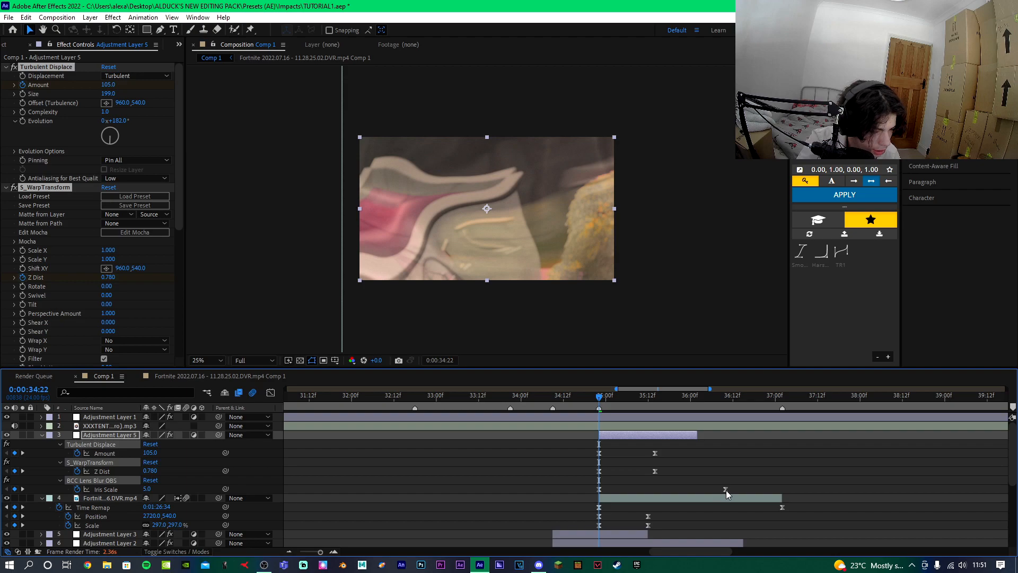
pyautogui.click(644, 437)
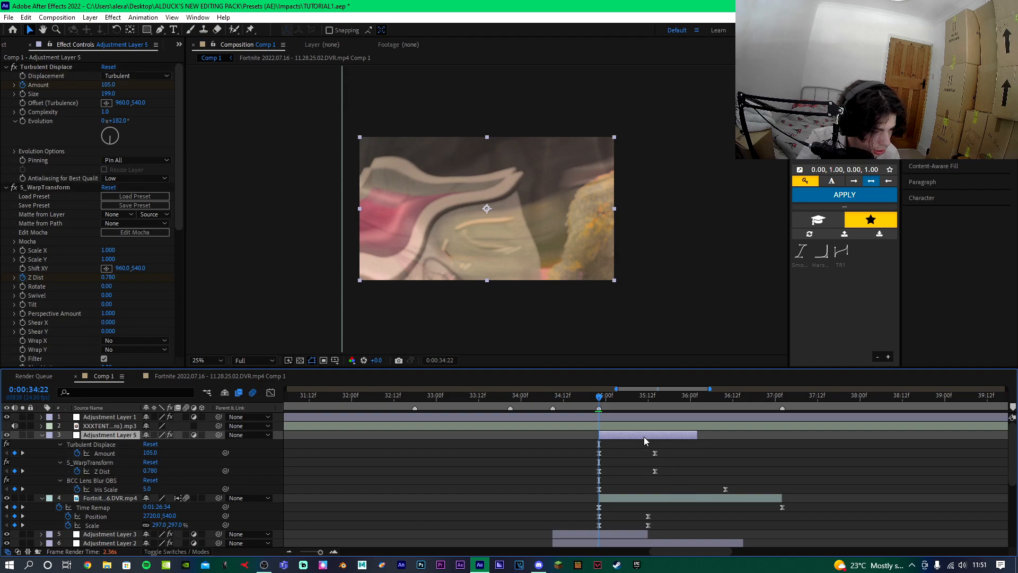
pyautogui.hotkey('ctrl', 'd')
pyautogui.scroll(-5, 49, 201)
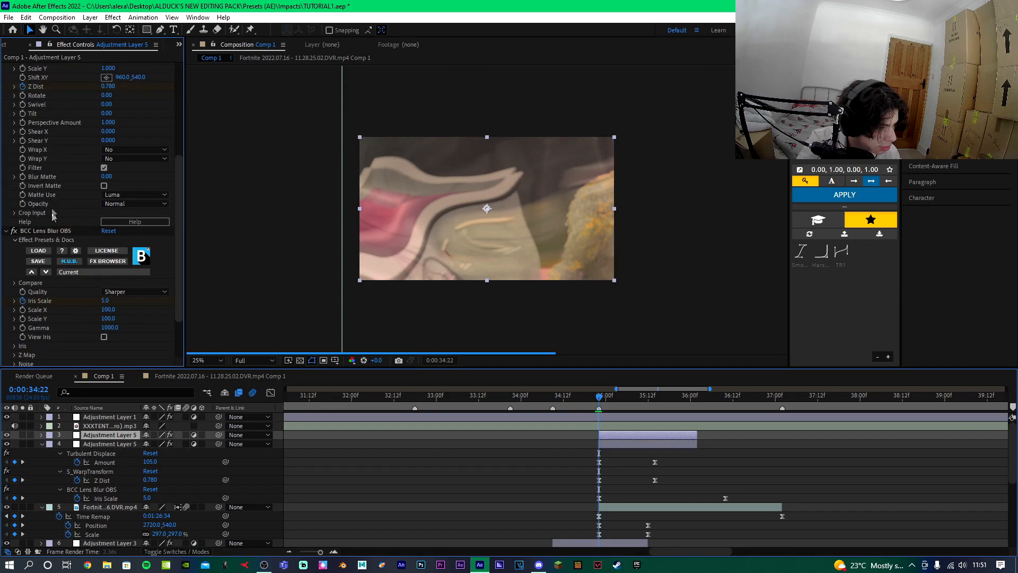
pyautogui.keyDown('shift'); pyautogui.click(50, 232); pyautogui.keyUp('shift')
pyautogui.press('Delete')
# Apply the Glitchy X Impact animation preset to the duplicated adjustment layer.
pyautogui.click(141, 17)
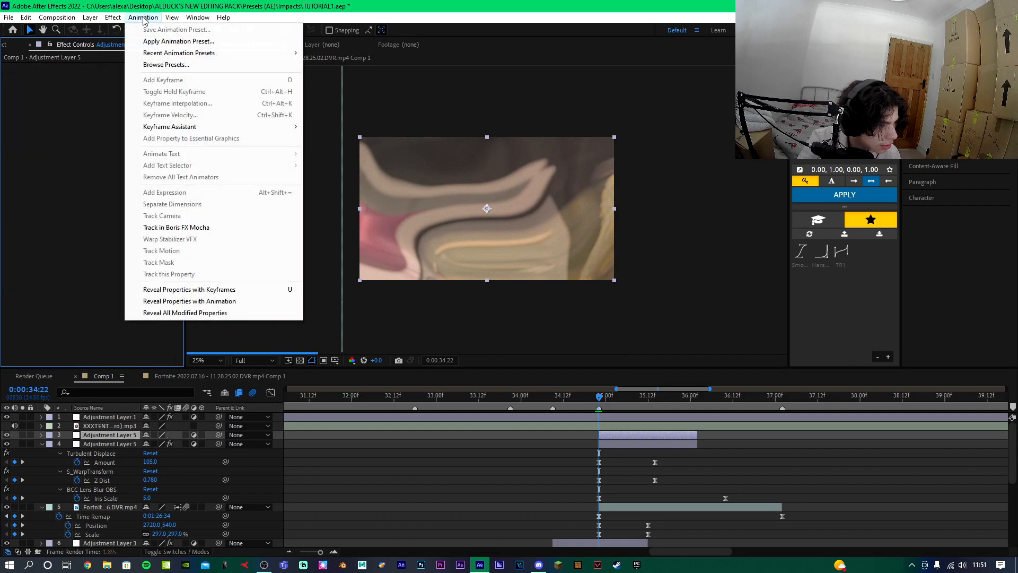
pyautogui.click(159, 41)
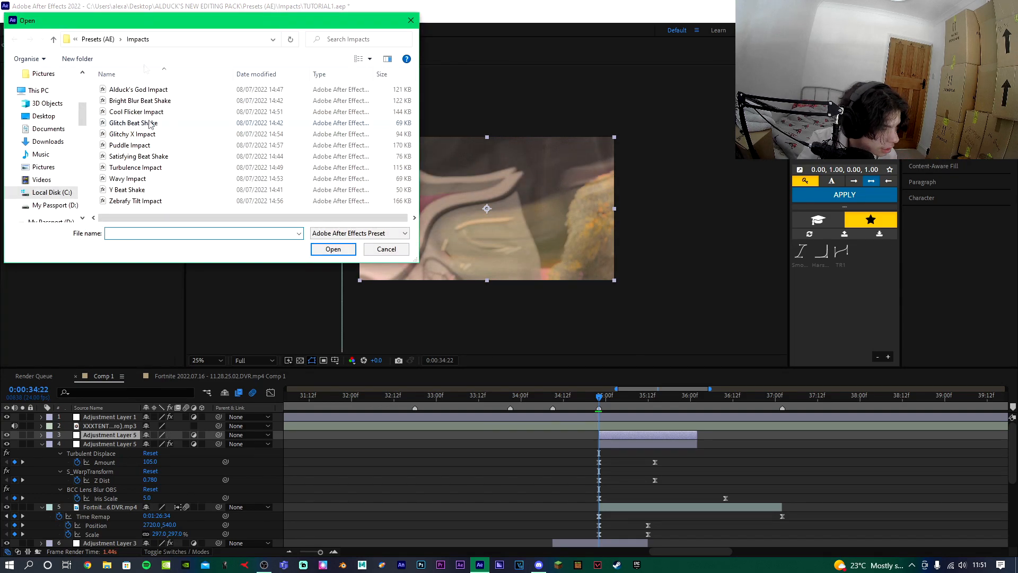
pyautogui.doubleClick(150, 135)
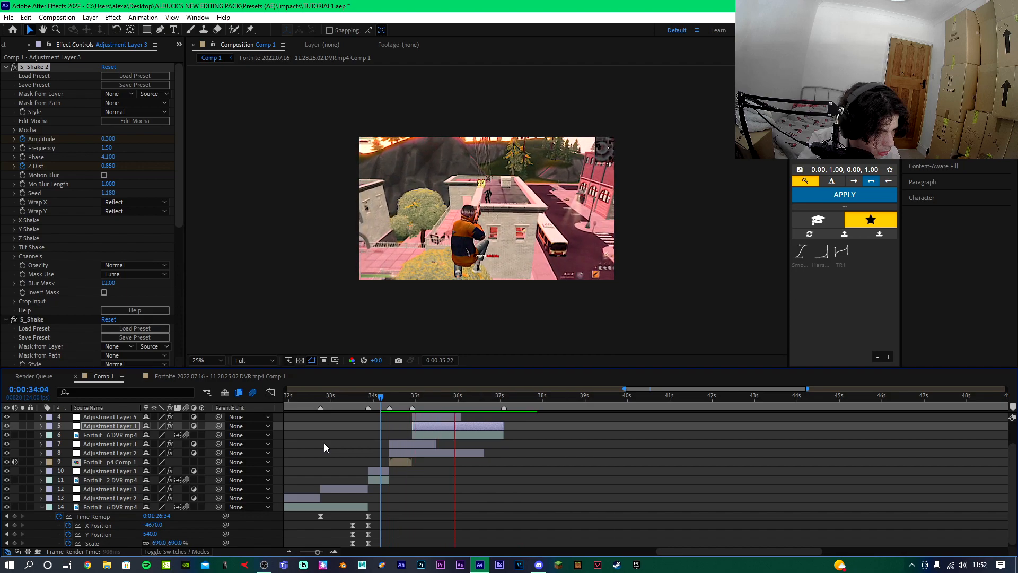
# Search for flicker effects and apply S_Flicker to the third gameplay clip.
pyautogui.press('space')
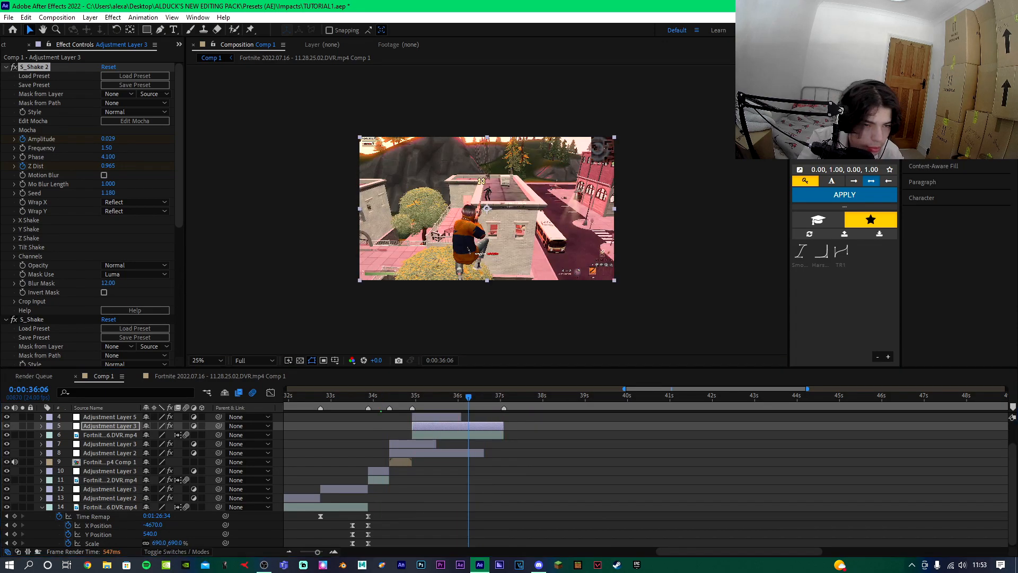
pyautogui.hotkey('ctrl', '5')
pyautogui.write('flic')
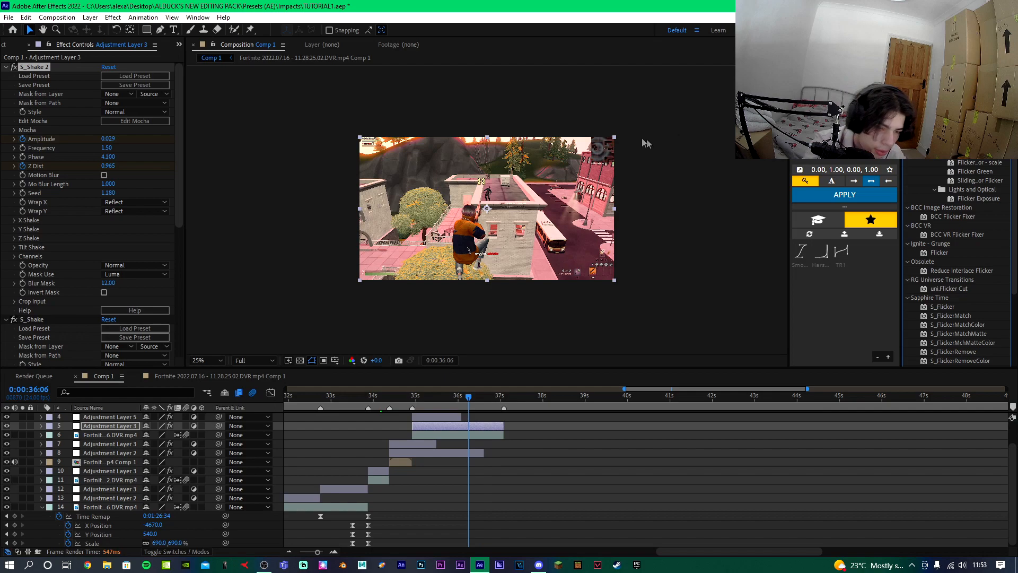
pyautogui.moveTo(943, 306); pyautogui.dragTo(451, 437)
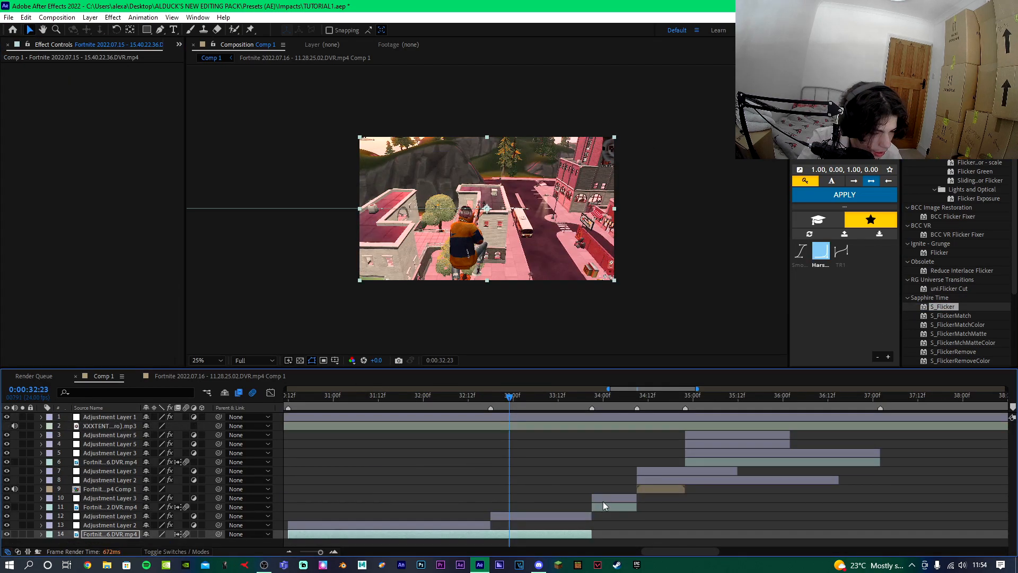
# Add an adjustment layer starting at 33:14 and split away its parts outside the transition span.
pyautogui.click(596, 496)
pyautogui.click(565, 395)
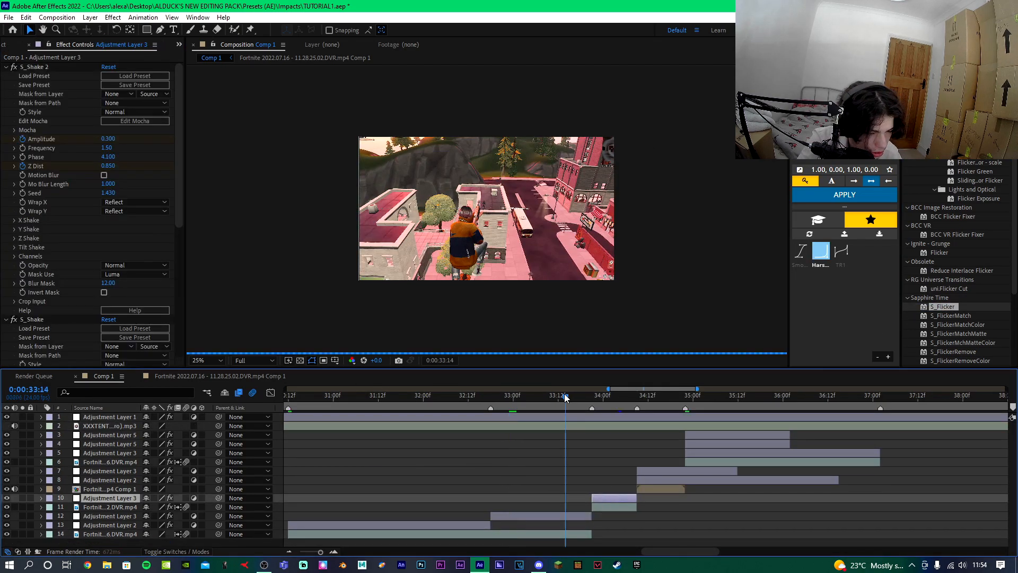
pyautogui.hotkey('ctrl', 'alt', 'y')
pyautogui.hotkey('ctrl', 'shift', 'd')
pyautogui.click(557, 505)
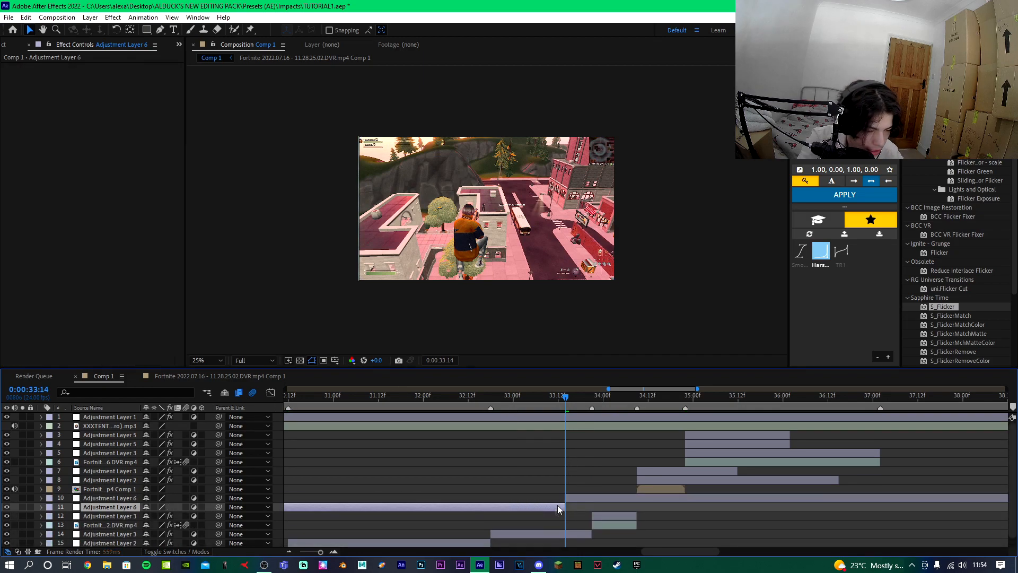
pyautogui.press('Delete')
pyautogui.click(619, 398)
pyautogui.click(615, 499)
pyautogui.hotkey('ctrl', 'shift', 'd')
pyautogui.press('Delete')
# Apply the Dark Turbulent Transition preset from the Transitions folder to the new adjustment layer.
pyautogui.click(570, 402)
pyautogui.click(578, 499)
pyautogui.click(142, 17)
pyautogui.click(148, 41)
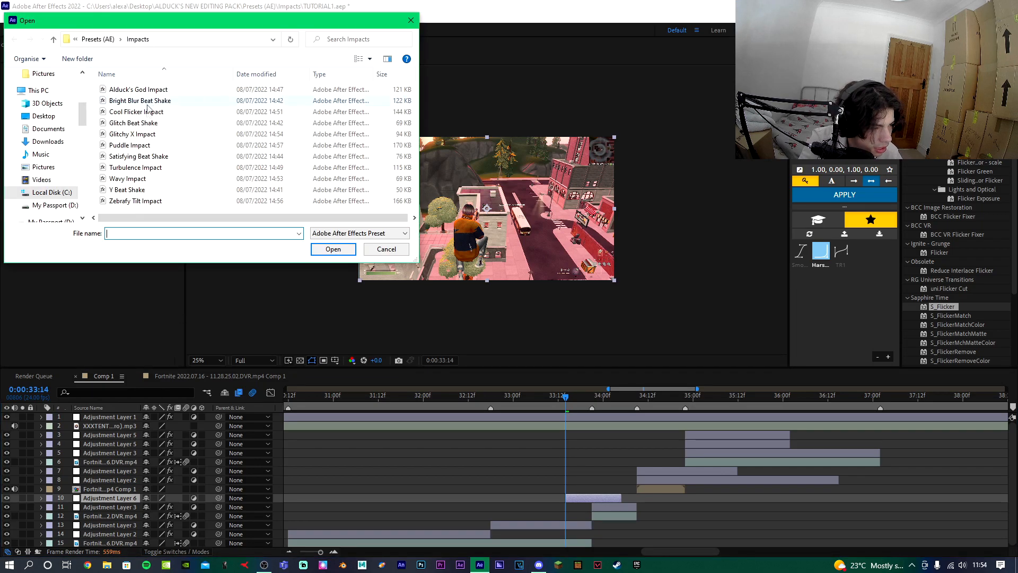
pyautogui.click(111, 39)
pyautogui.doubleClick(138, 112)
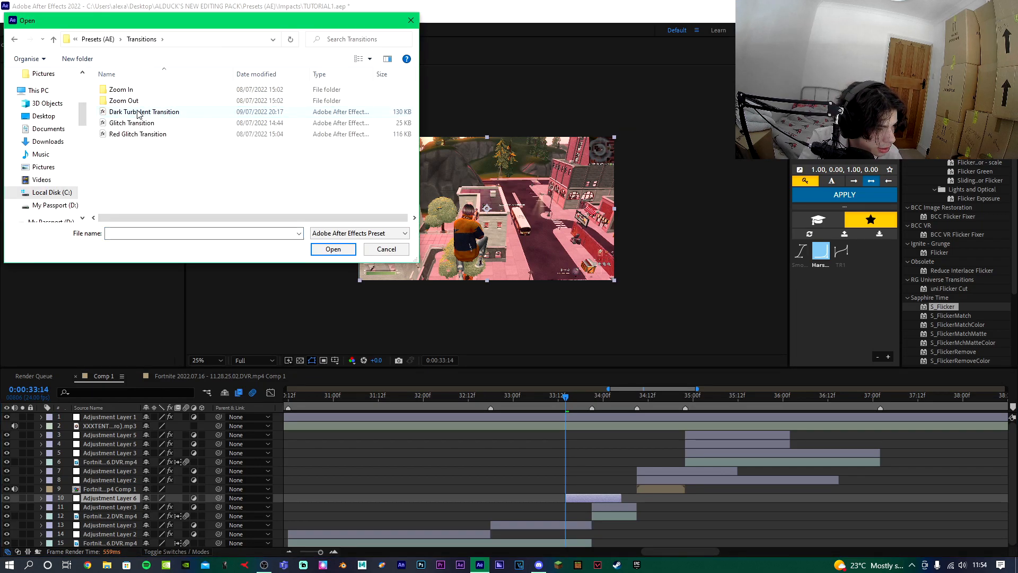
pyautogui.doubleClick(137, 111)
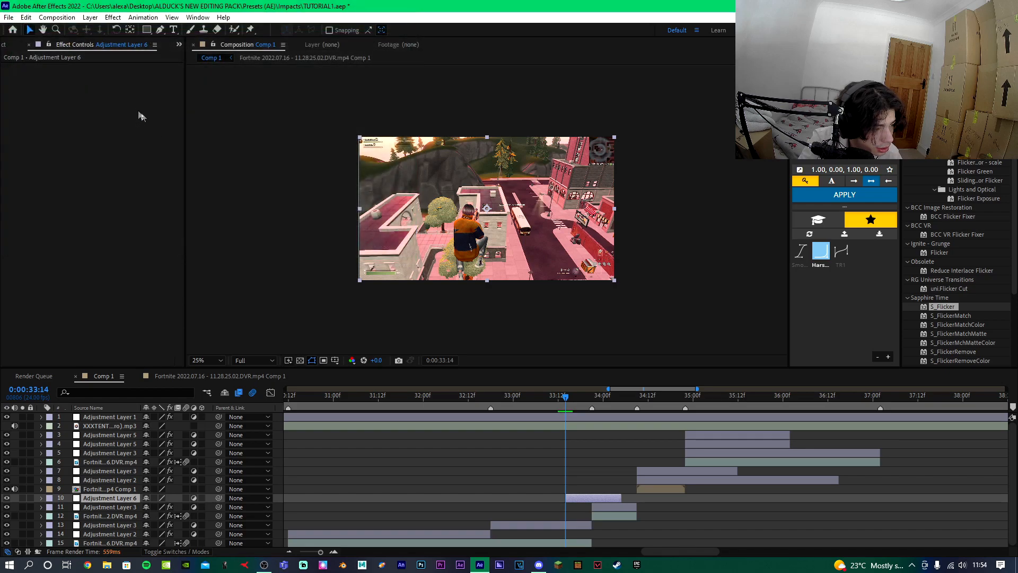
# Extend the transition layer's out point and delete its S_HueSatBright effect.
pyautogui.scroll(-3, 550, 474)
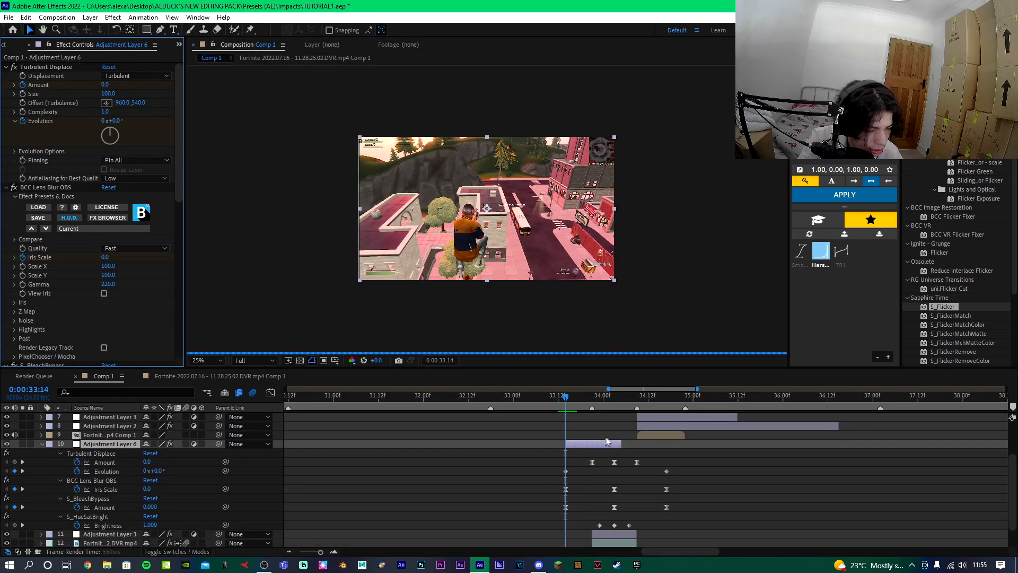
pyautogui.moveTo(619, 444); pyautogui.dragTo(644, 445)
pyautogui.click(535, 396)
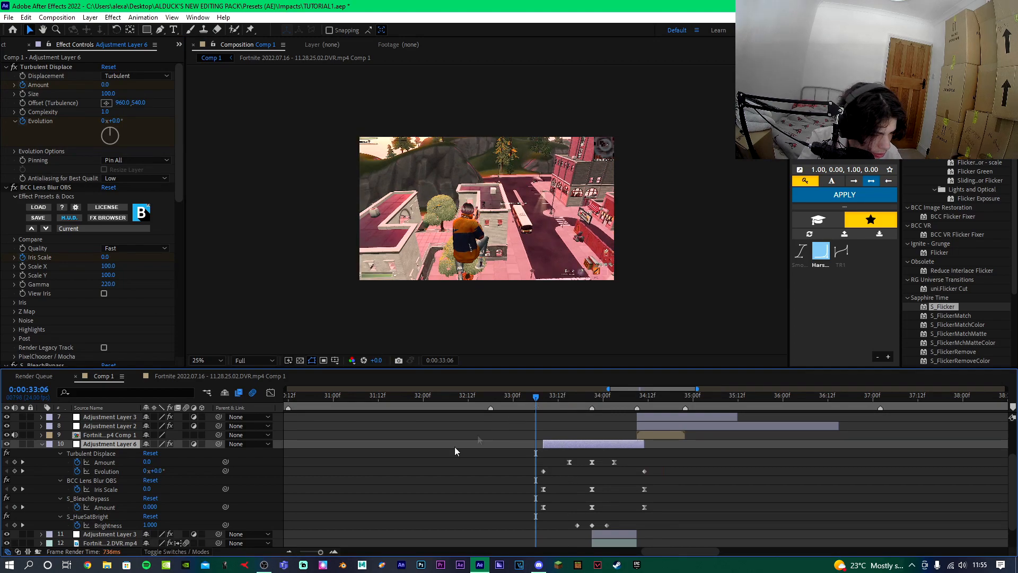
pyautogui.click(88, 516)
pyautogui.press('Delete')
# Preview the transition and collapse the layer's properties.
pyautogui.press('space')
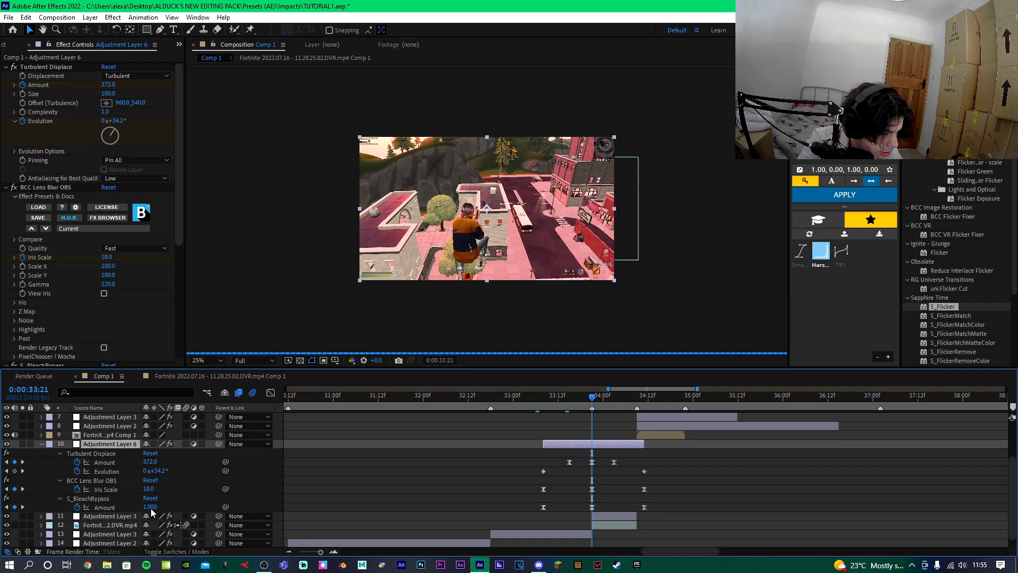
pyautogui.press('space')
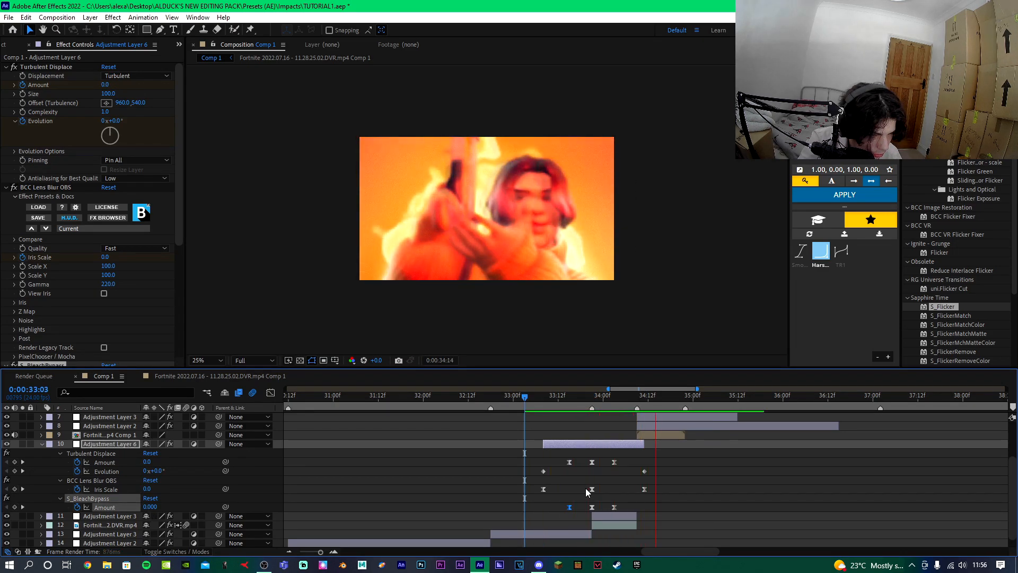
pyautogui.scroll(3, 40, 503)
pyautogui.click(41, 498)
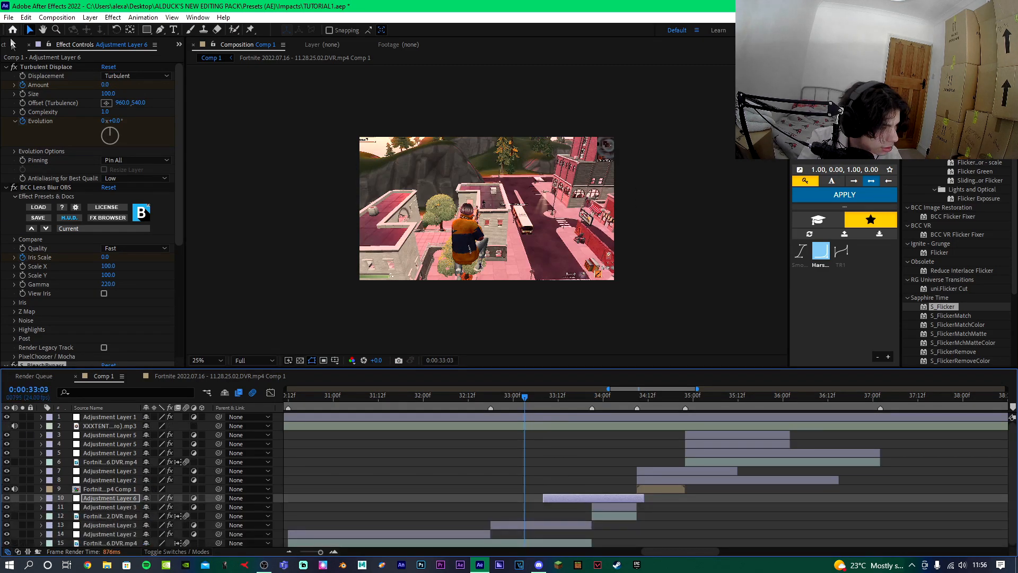
# Add the movie black bars PNG from the project to the timeline, starting at about 33:14.
pyautogui.click(4, 44)
pyautogui.click(40, 161)
pyautogui.moveTo(40, 161); pyautogui.dragTo(544, 413)
pyautogui.click(591, 398)
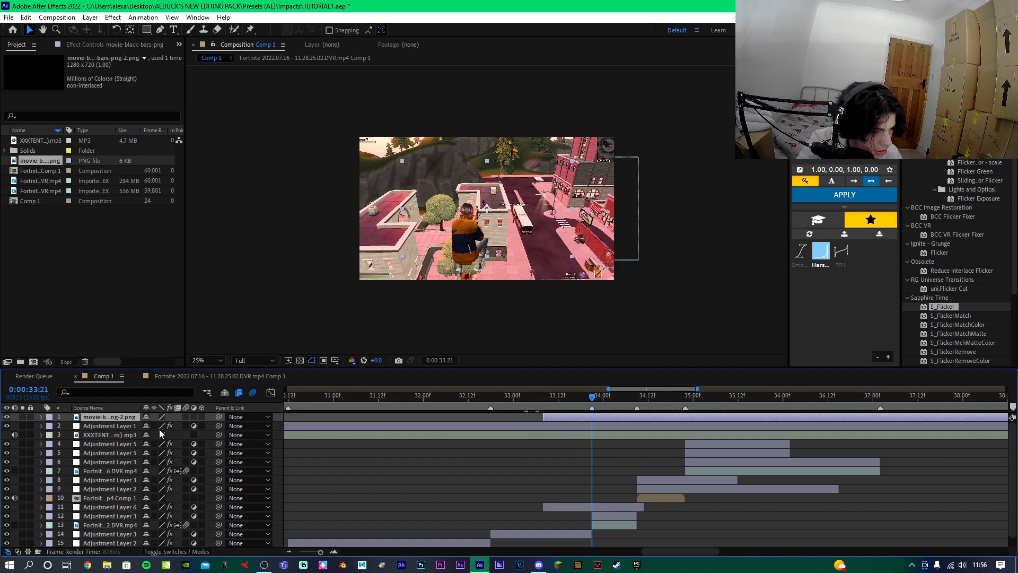
# Set the black bars layer's scale to 157% and add a scale keyframe.
pyautogui.press('s')
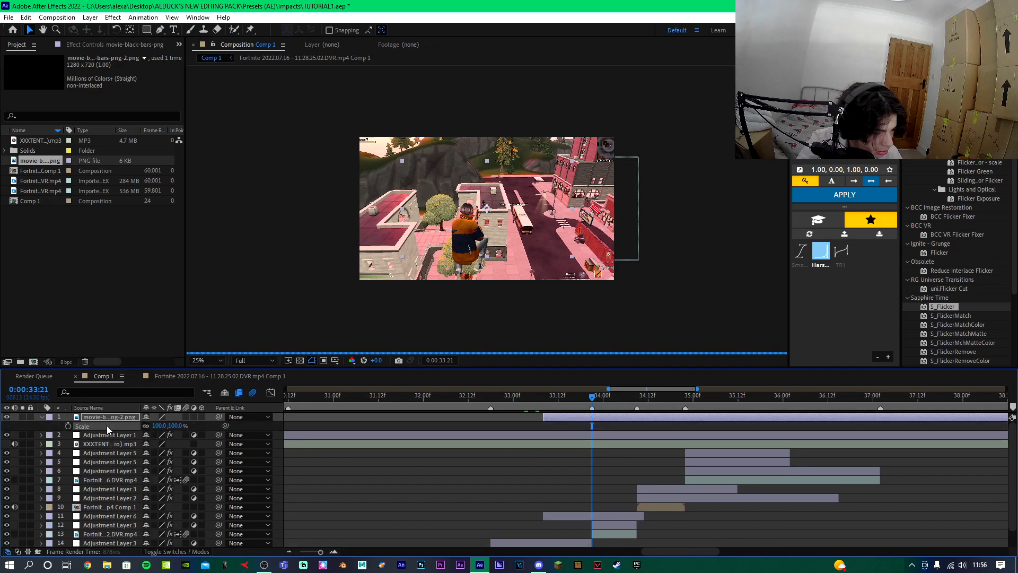
pyautogui.moveTo(180, 426)
pyautogui.mouseDown()
pyautogui.moveTo(213, 425)
pyautogui.moveTo(187, 426)
pyautogui.mouseUp()
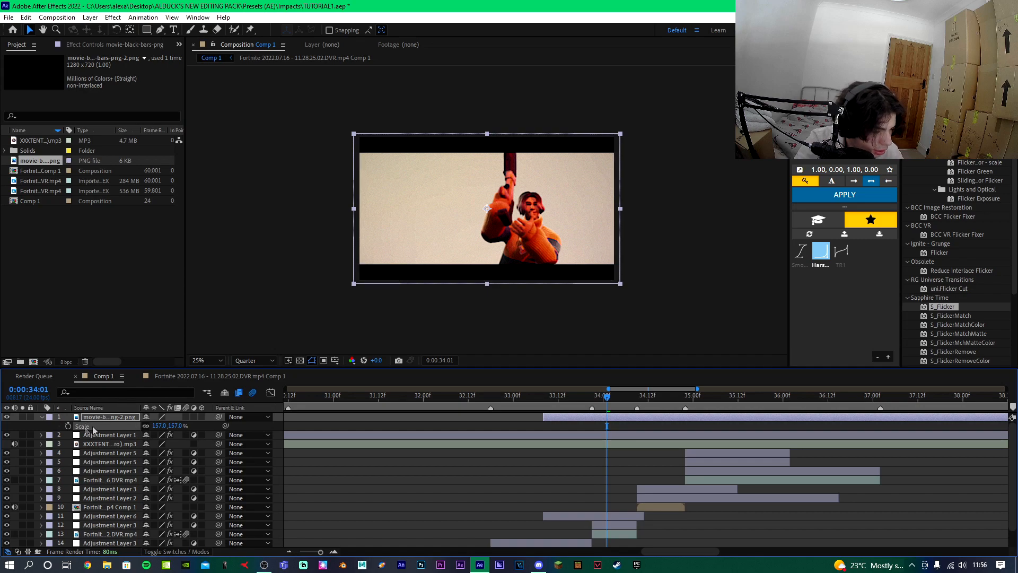
pyautogui.click(67, 425)
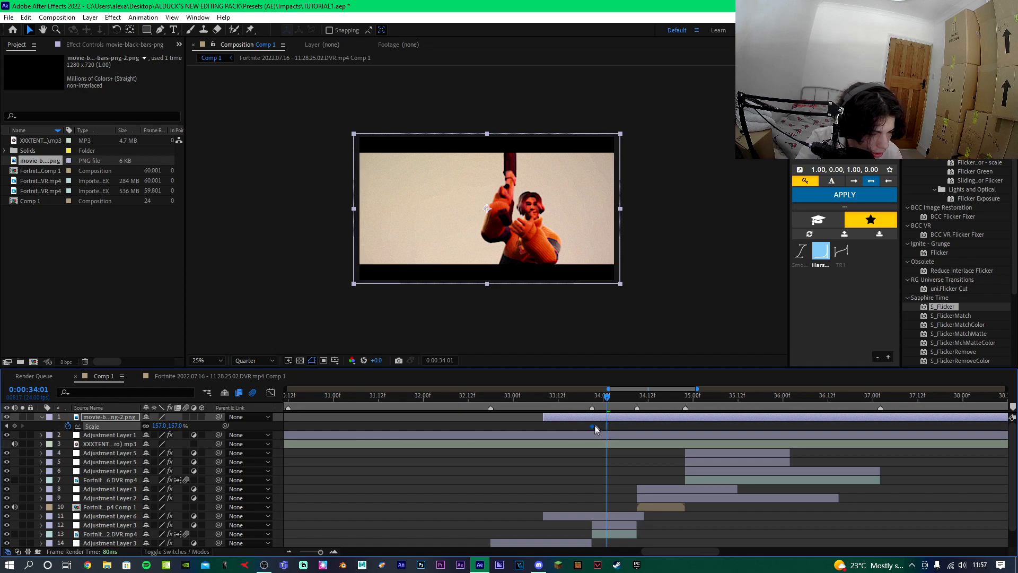
# Add a 207% scale keyframe on the black bars layer at 33:16.
pyautogui.click(590, 398)
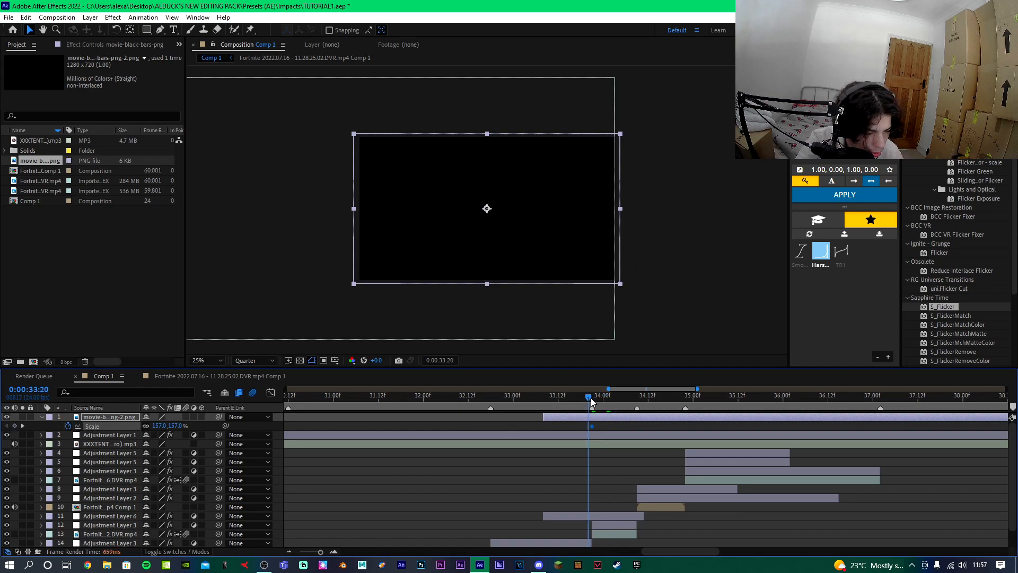
pyautogui.press('pageup')
pyautogui.press('pageup')
pyautogui.press('pageup')
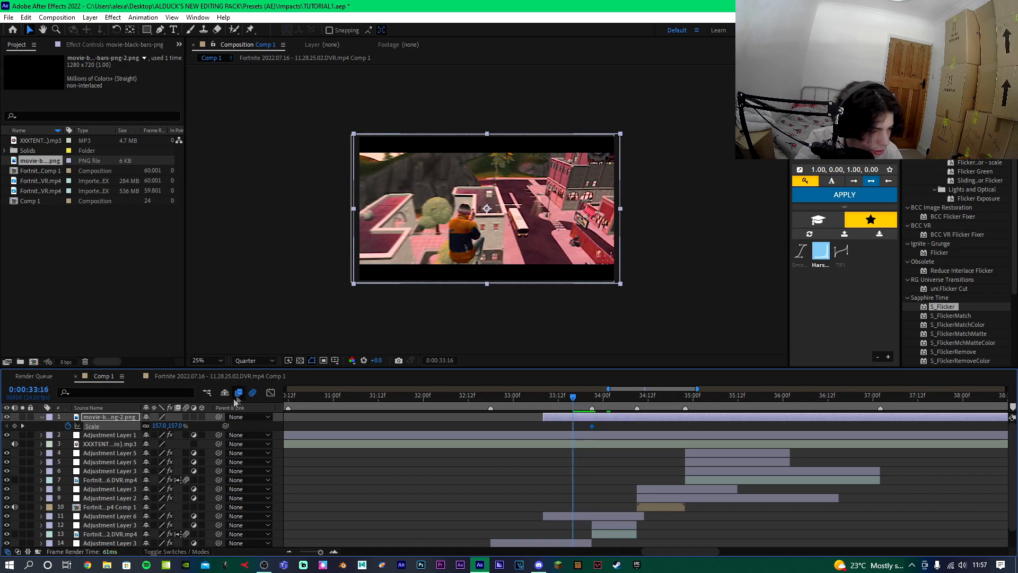
pyautogui.moveTo(177, 428); pyautogui.dragTo(203, 426)
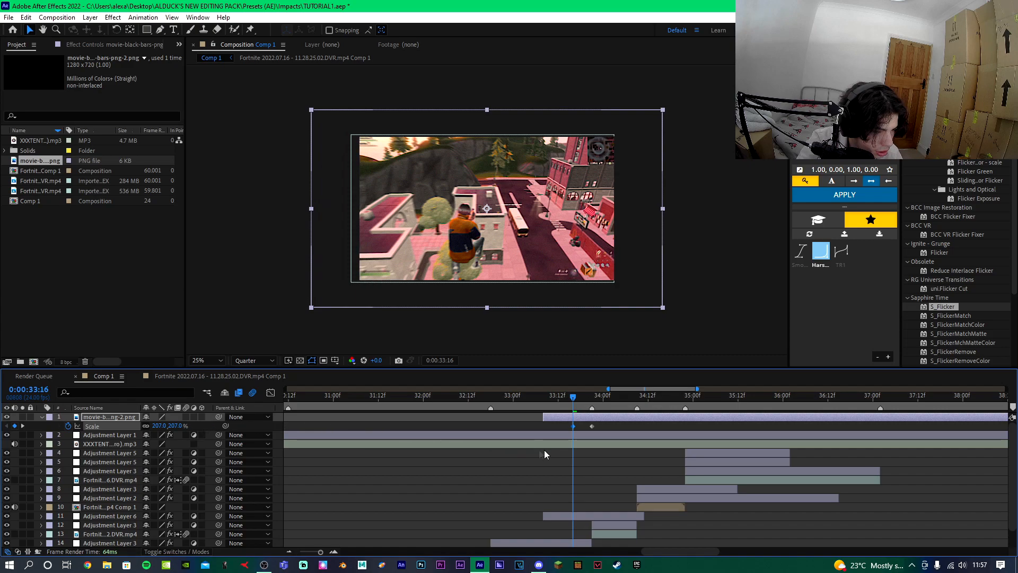
# Split the black bars layer at 33:16 and delete the part before it.
pyautogui.hotkey('ctrl', 'shift', 'd')
pyautogui.click(560, 427)
pyautogui.press('Delete')
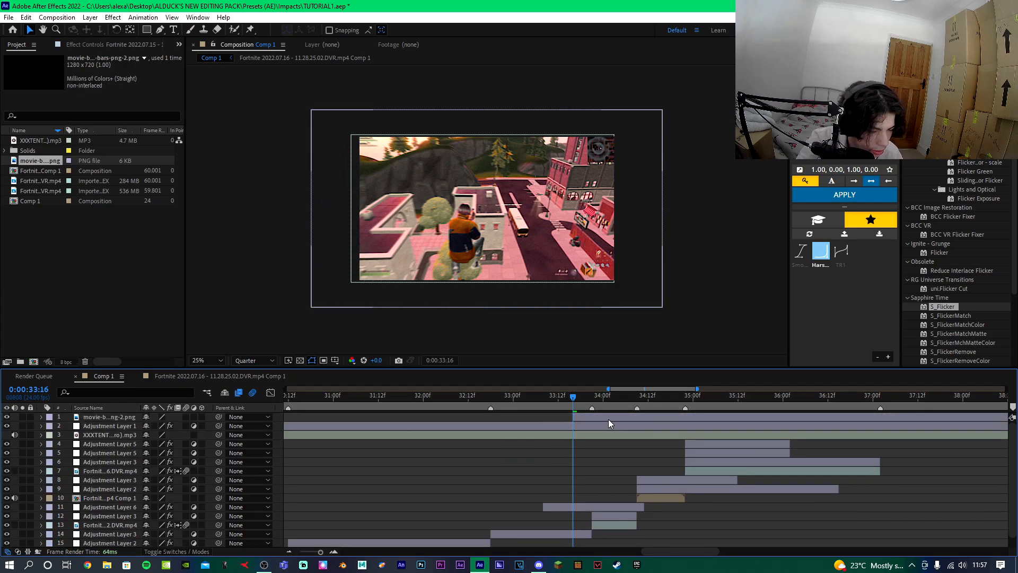
# Paste the scale keyframes on the black bars layer at 34:22 and time-reverse them.
pyautogui.click(609, 419)
pyautogui.press('s')
pyautogui.click(685, 400)
pyautogui.hotkey('ctrl', 'v')
pyautogui.rightClick(686, 425)
pyautogui.moveTo(730, 418)
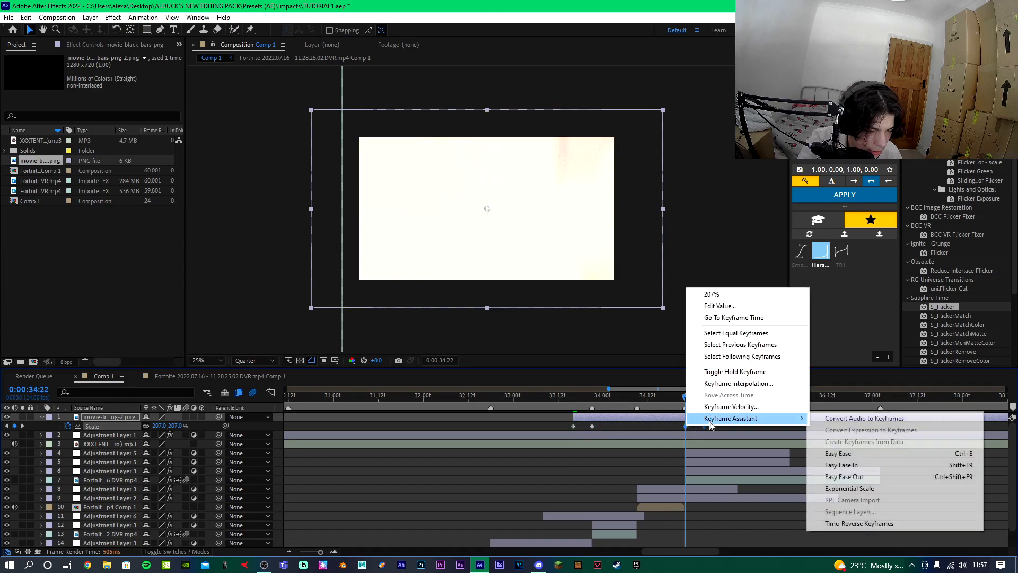
pyautogui.click(861, 527)
# Split the black bars layer just after its last keyframe and delete the remainder.
pyautogui.click(705, 399)
pyautogui.hotkey('ctrl', 'shift', 'd')
pyautogui.press('Delete')
# Preview the black bars animation from 32:04 and collapse the layer's properties.
pyautogui.click(438, 398)
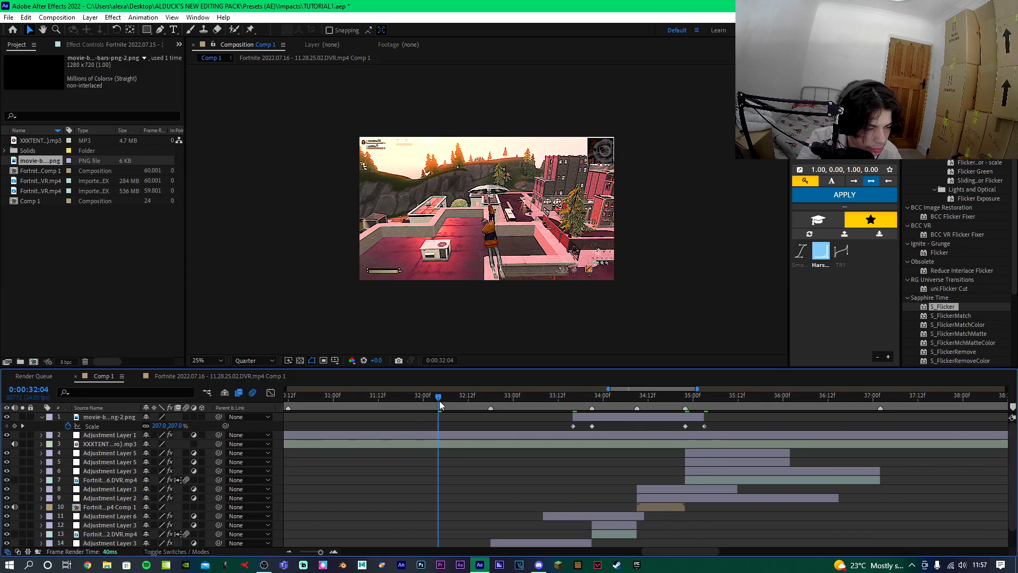
pyautogui.press('space')
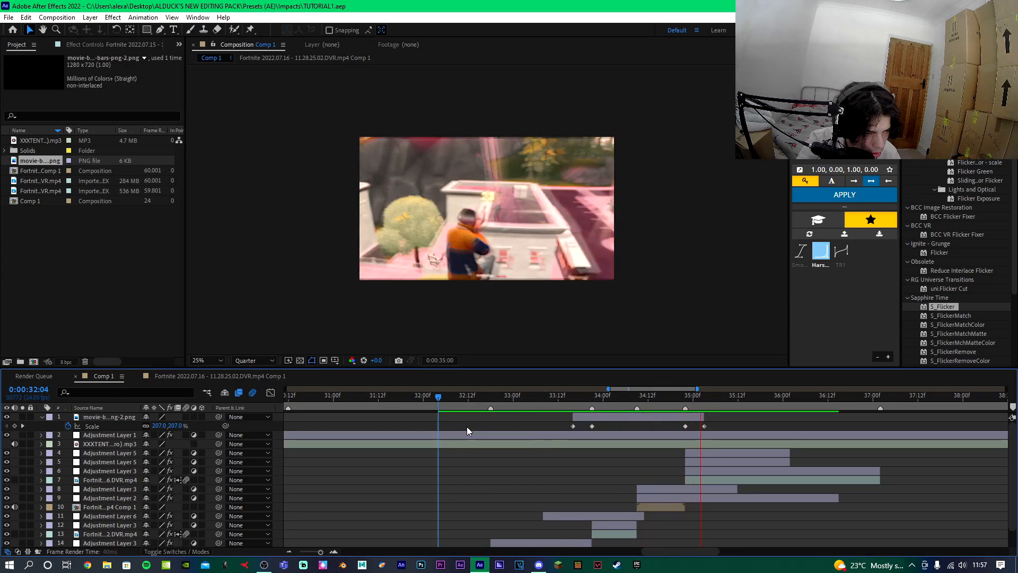
pyautogui.click(41, 418)
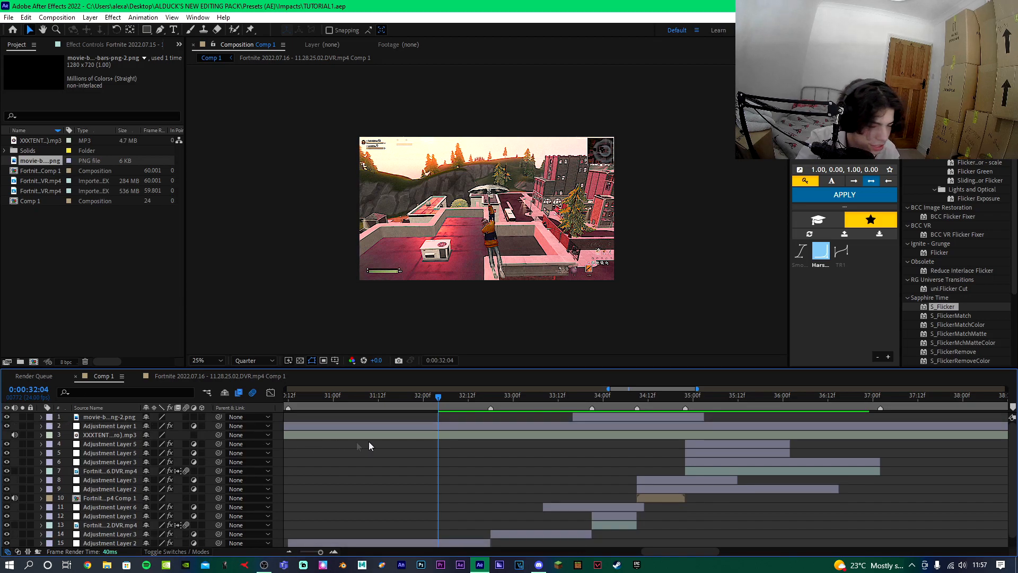
# Search the effects for film and apply BCC Film Glow OBS to Adjustment Layer 1 at 30:12.
pyautogui.scroll(-5, 522, 470)
pyautogui.click(519, 397)
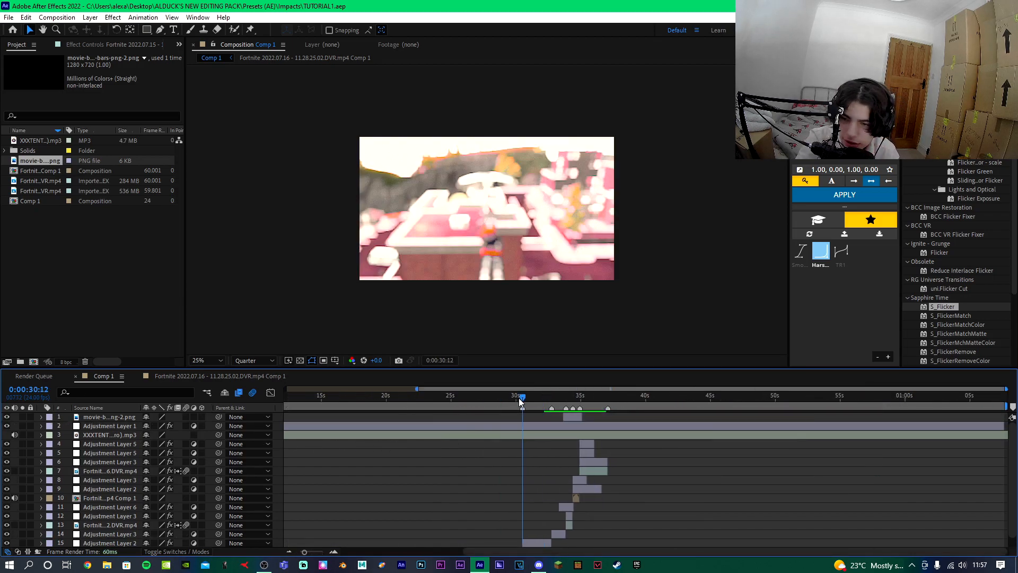
pyautogui.scroll(3, 512, 446)
pyautogui.scroll(1, 511, 446)
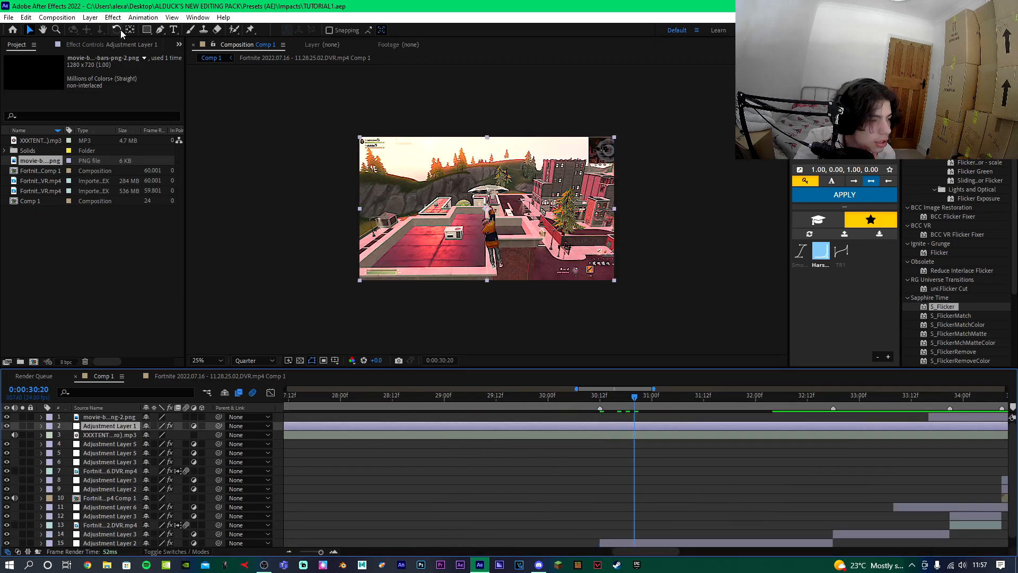
pyautogui.click(105, 43)
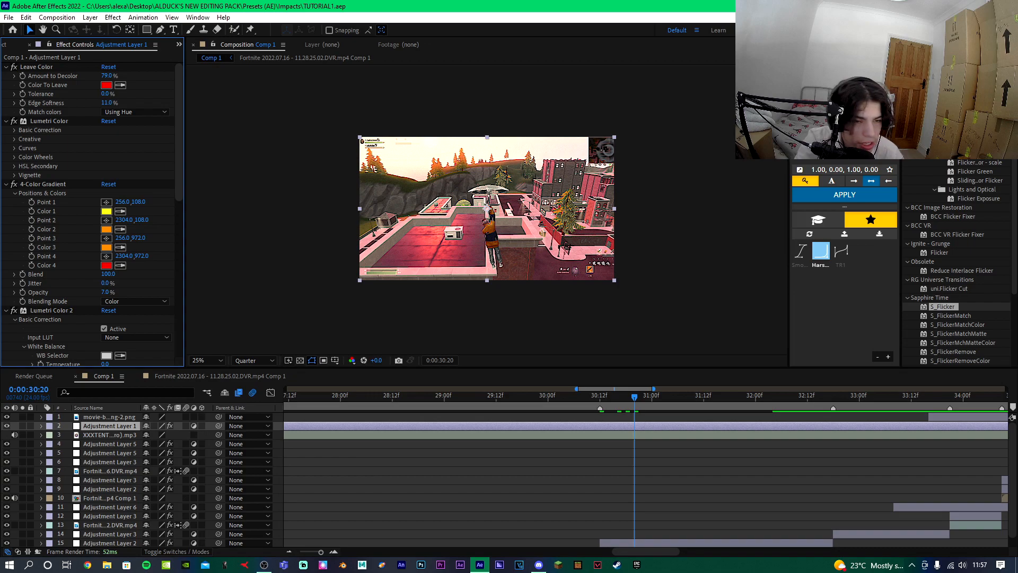
pyautogui.click(954, 58)
pyautogui.write('blurm')
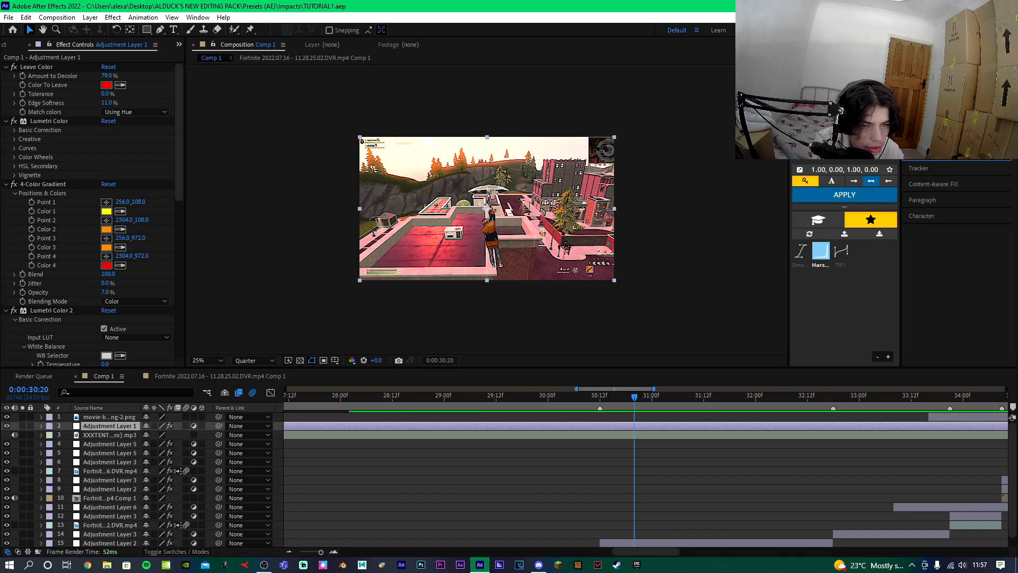
pyautogui.press('BackSpace')
pyautogui.write('m')
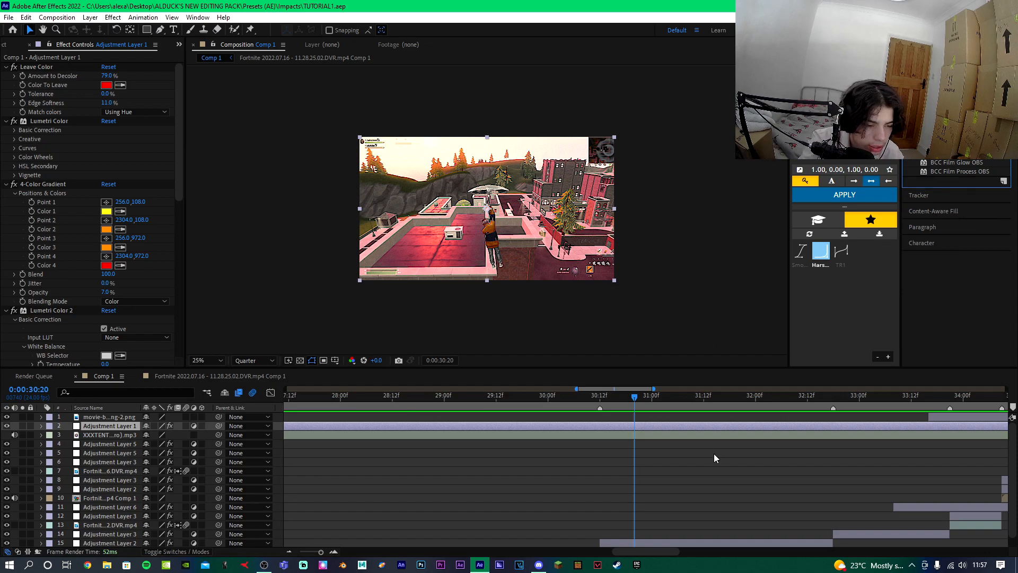
pyautogui.scroll(4, 714, 458)
pyautogui.moveTo(950, 162); pyautogui.dragTo(566, 428)
# Set the film glow's intensity to 29 and its glow radius to 91.
pyautogui.press('.')
pyautogui.press('.')
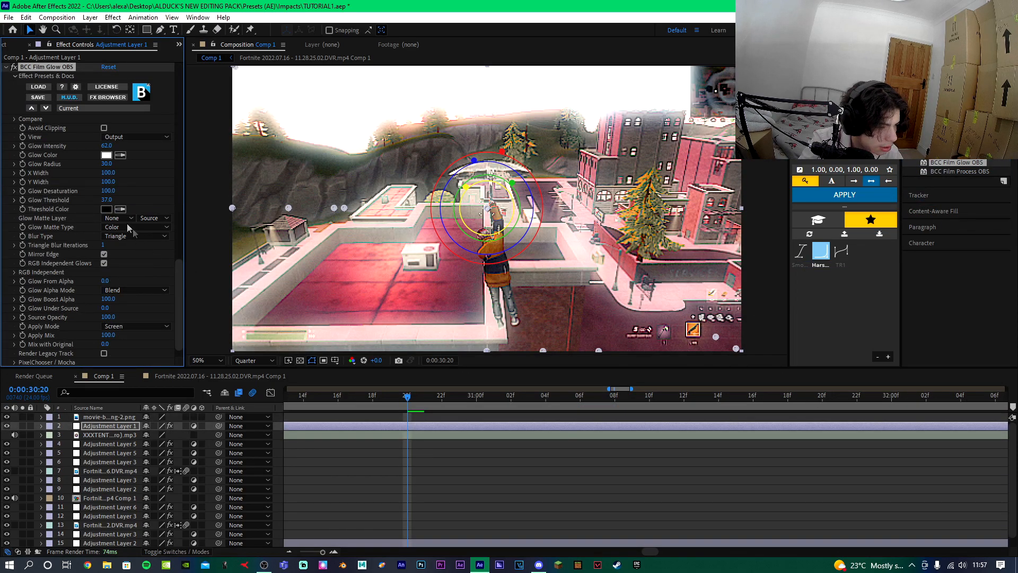
pyautogui.press(',')
pyautogui.moveTo(107, 164); pyautogui.dragTo(86, 147)
pyautogui.press('.')
# Set the glow colour to orange FF8401.
pyautogui.click(109, 157)
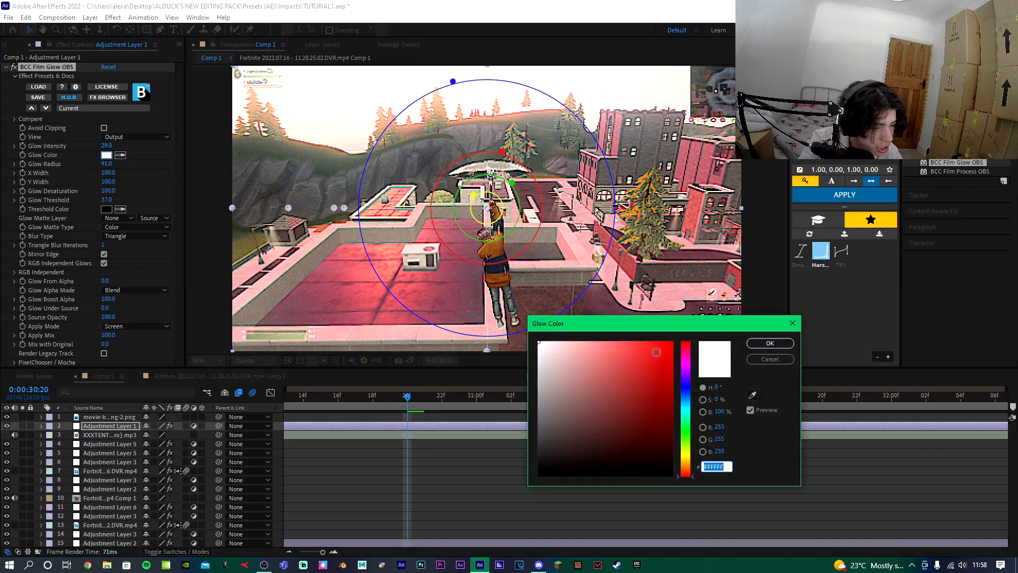
pyautogui.moveTo(665, 354); pyautogui.dragTo(675, 340)
pyautogui.moveTo(686, 423); pyautogui.dragTo(686, 465)
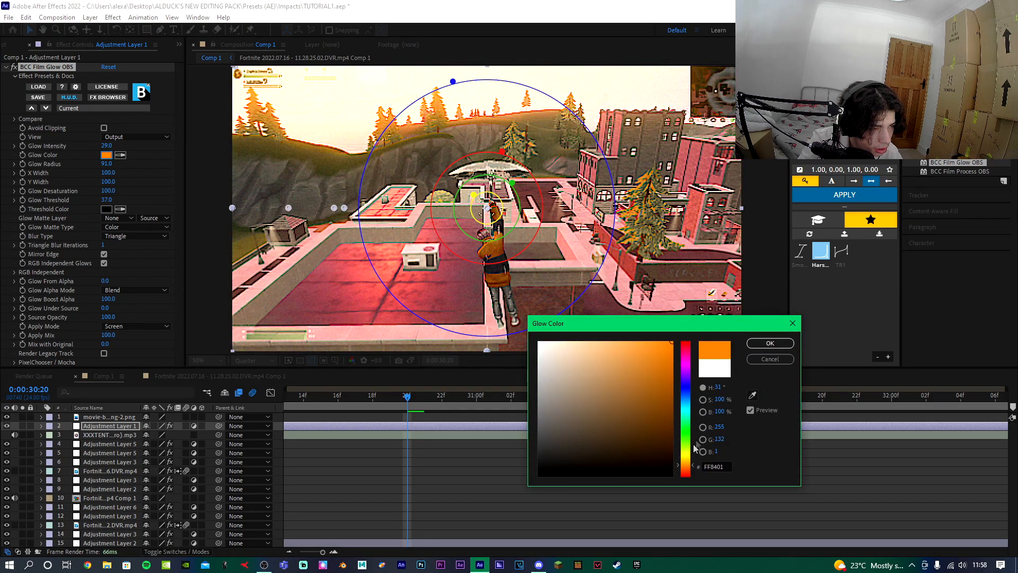
pyautogui.click(769, 343)
# Increase the glow radius to about 182.
pyautogui.moveTo(110, 166); pyautogui.dragTo(143, 165)
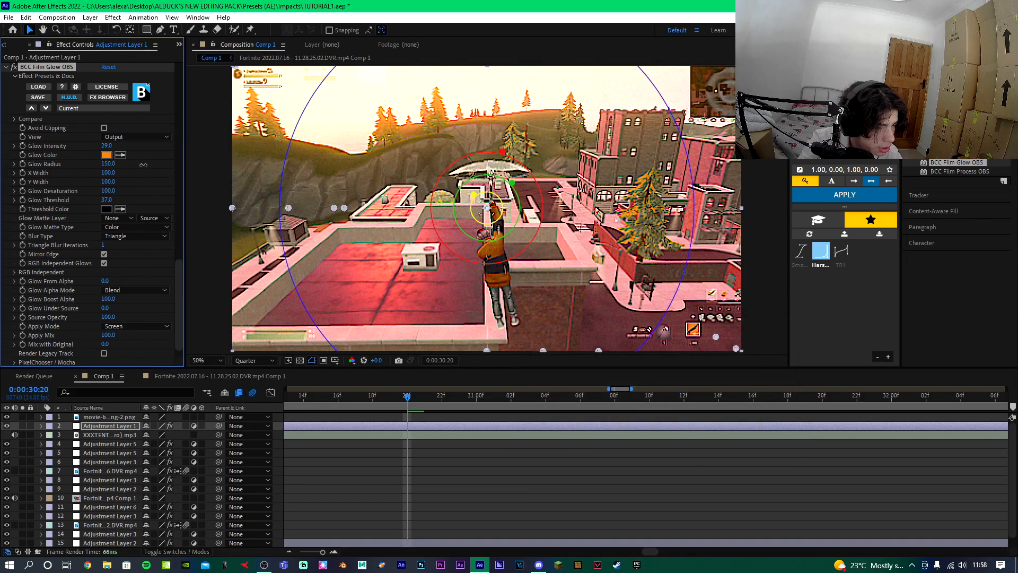
pyautogui.click(13, 67)
pyautogui.click(13, 67)
pyautogui.click(14, 67)
pyautogui.click(13, 67)
pyautogui.scroll(-2, 345, 131)
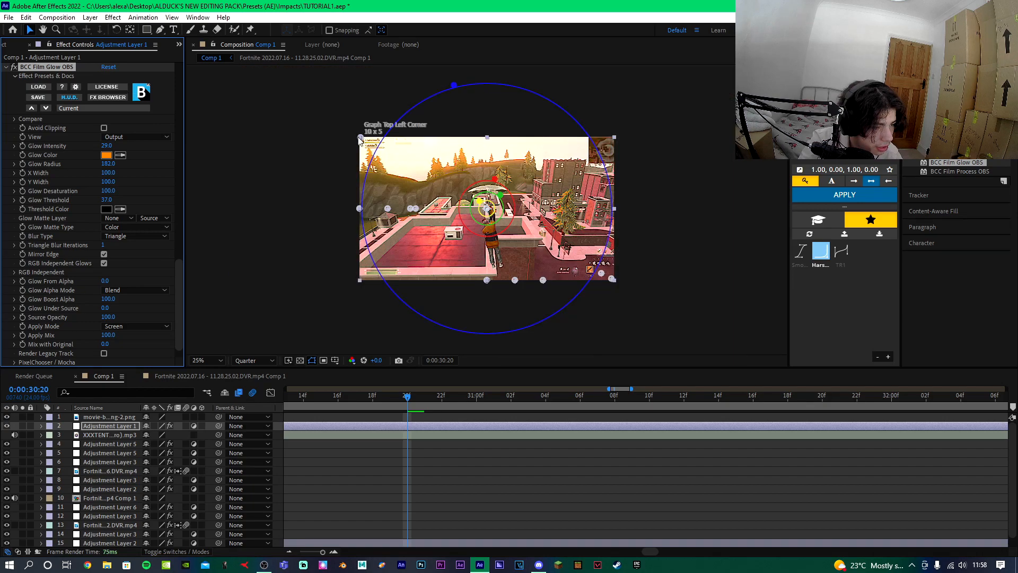
# Save the project and add a new adjustment layer starting at 30:12, deleting its part before that point.
pyautogui.hotkey('ctrl', 's')
pyautogui.scroll(-3, 438, 446)
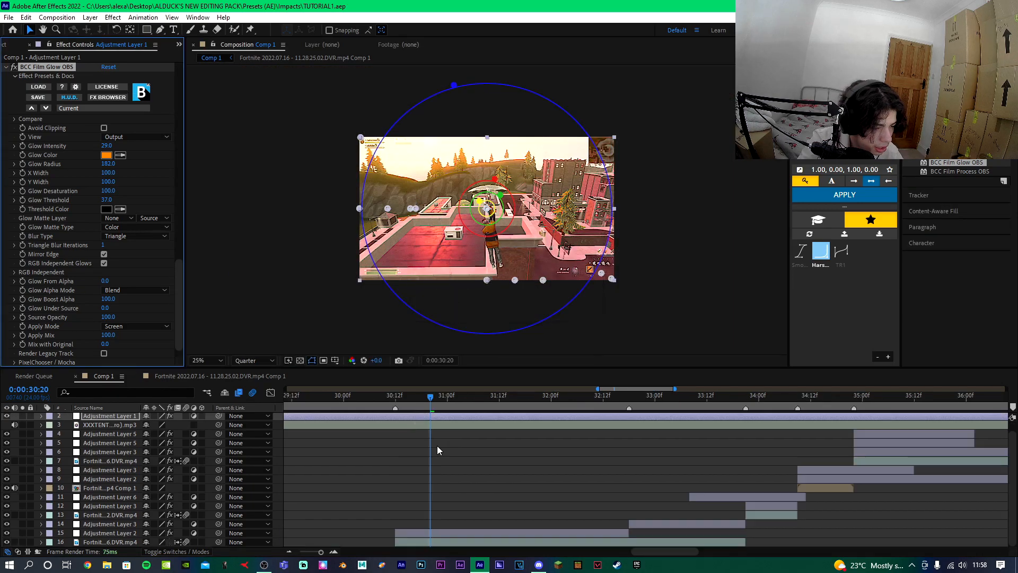
pyautogui.keyDown('shift'); pyautogui.click(395, 395); pyautogui.keyUp('shift')
pyautogui.click(404, 542)
pyautogui.hotkey('ctrl', 'alt', 'y')
pyautogui.hotkey('ctrl', 'shift', 'd')
pyautogui.click(389, 534)
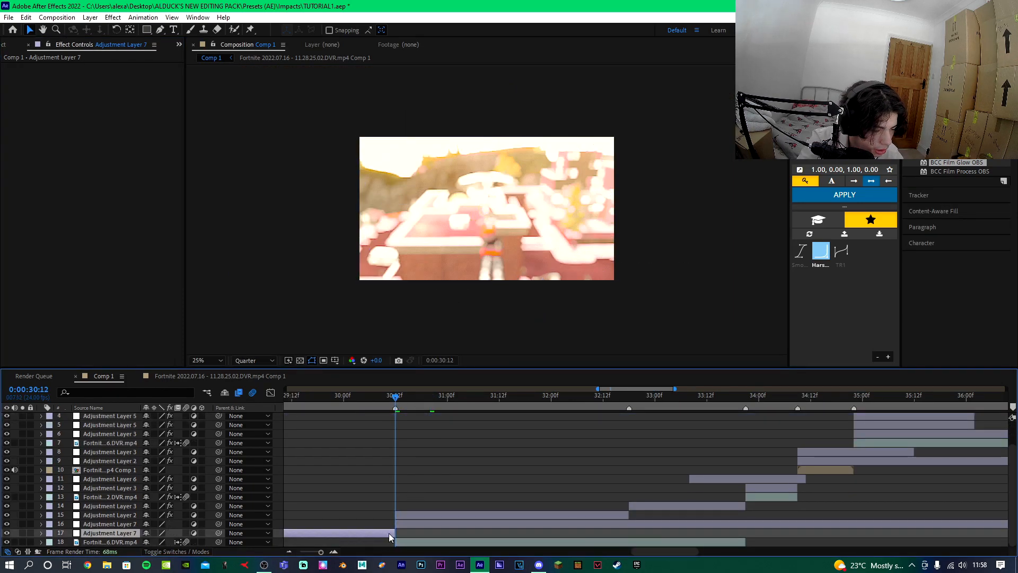
pyautogui.press('Delete')
# Split the new adjustment layer at about 32:18 and delete the part after it.
pyautogui.click(632, 397)
pyautogui.click(634, 531)
pyautogui.hotkey('ctrl', 'shift', 'd')
pyautogui.press('Delete')
# Apply S_Rays to the new adjustment layer and move its centre to the upper-left corner of the frame.
pyautogui.click(397, 398)
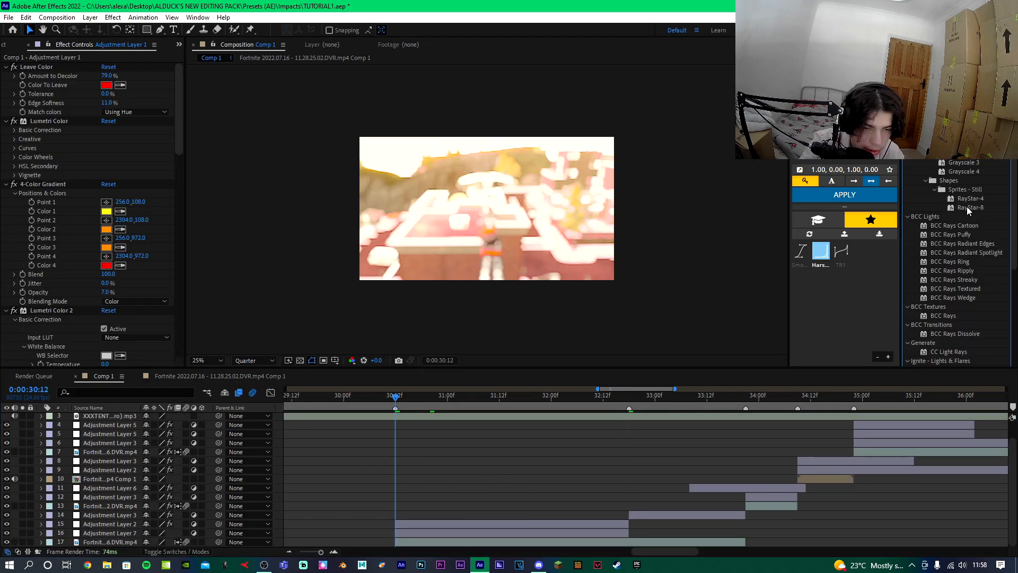
pyautogui.scroll(-5, 954, 218)
pyautogui.moveTo(941, 259); pyautogui.dragTo(416, 544)
pyautogui.moveTo(416, 544); pyautogui.dragTo(419, 534)
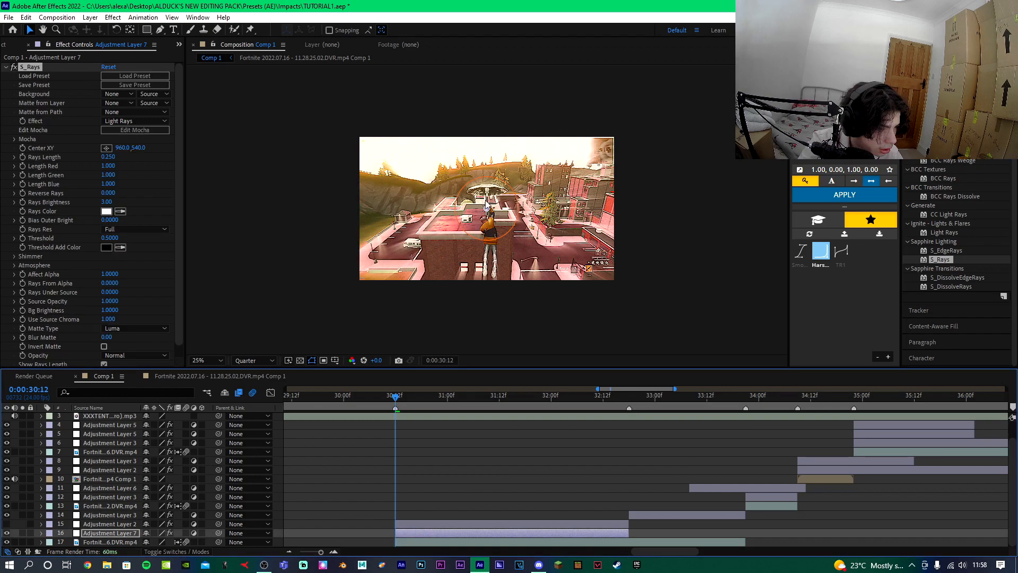
pyautogui.moveTo(487, 208); pyautogui.dragTo(333, 82)
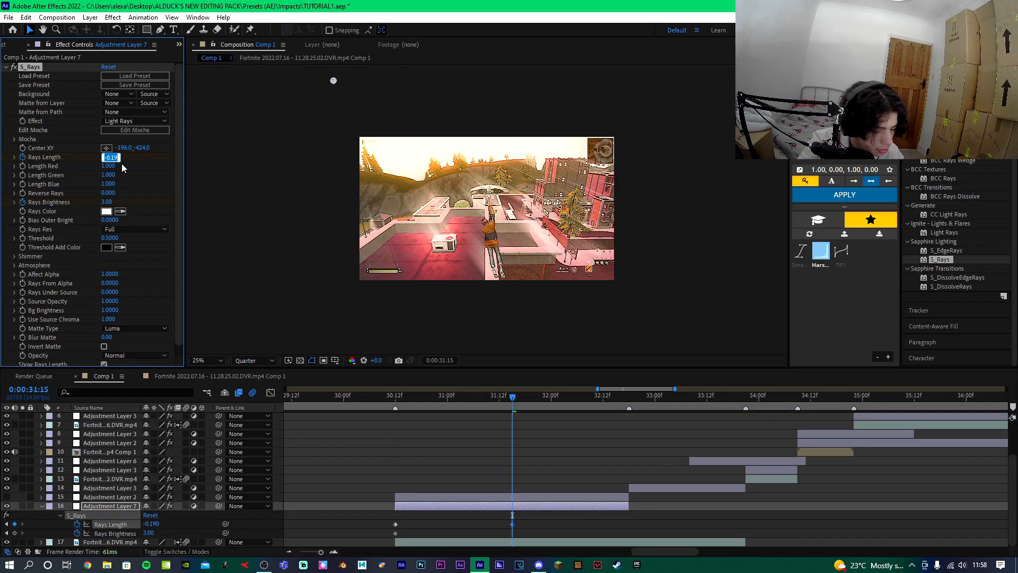
# At 31:15 set Rays Length to -0.190 and Rays Brightness to 0.
pyautogui.press('Return')
pyautogui.click(107, 202)
pyautogui.write('0')
pyautogui.press('Return')
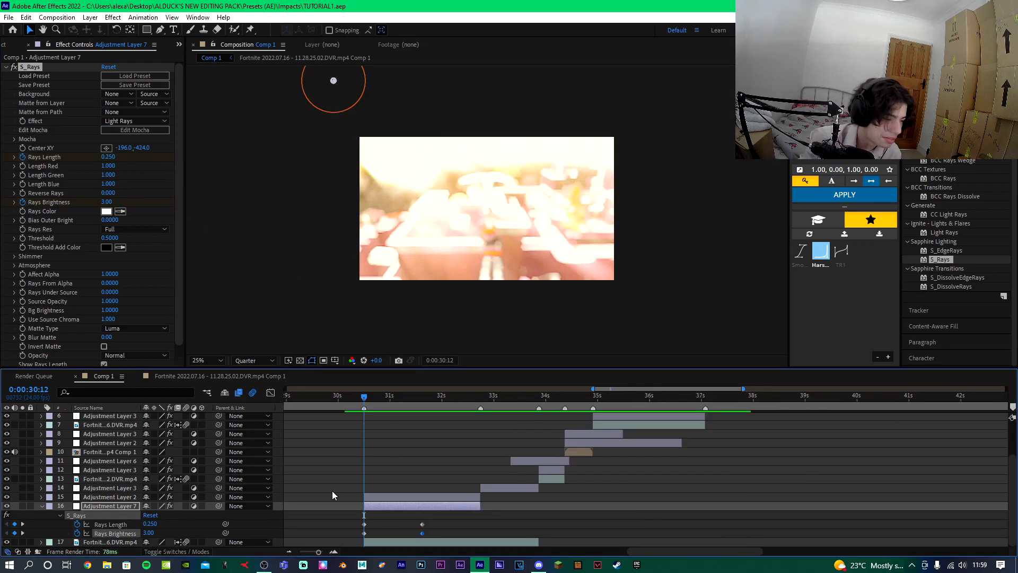
# Collapse the rays layer and set the viewer magnification to Fit.
pyautogui.click(41, 505)
pyautogui.click(218, 360)
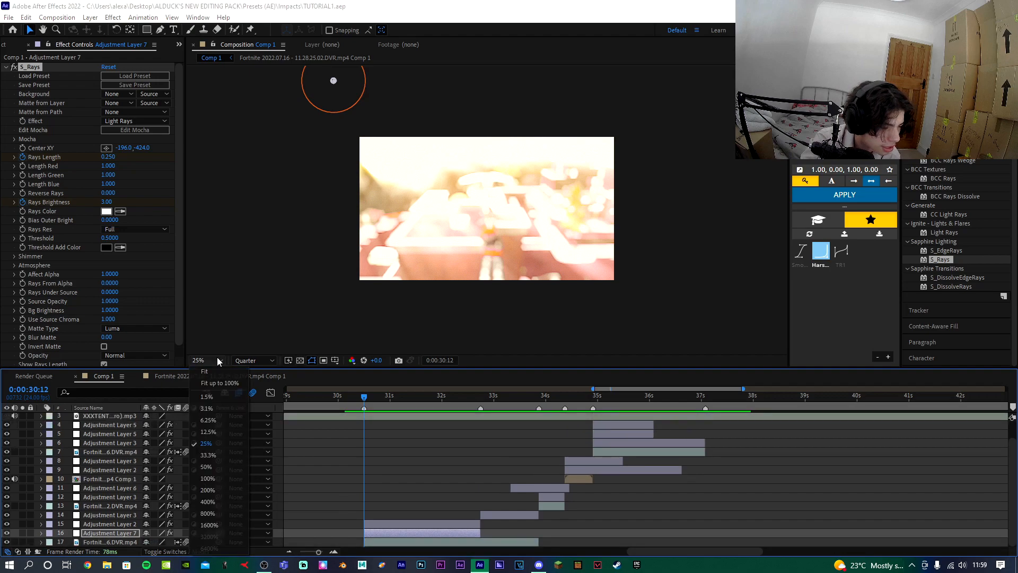
pyautogui.click(220, 367)
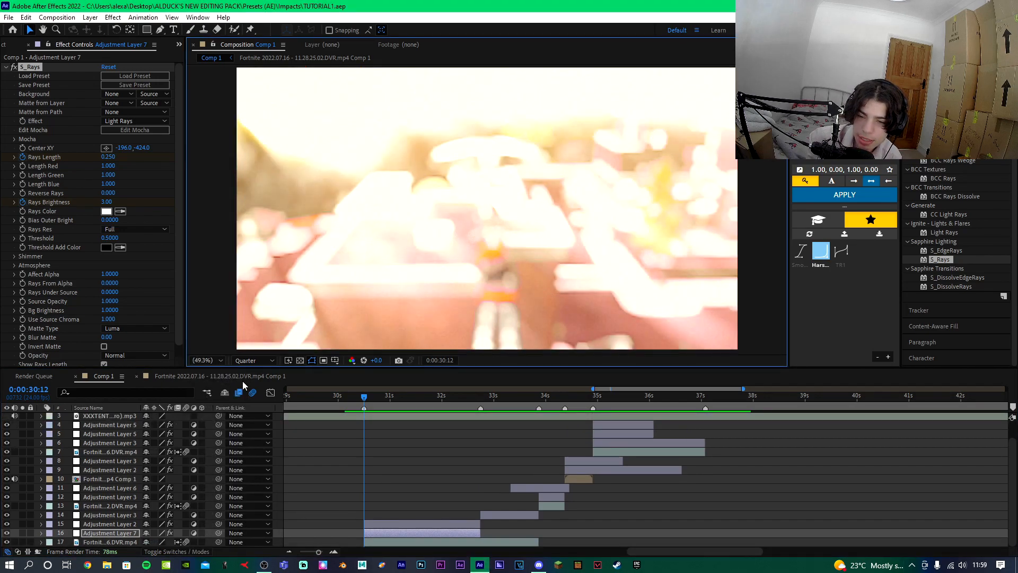